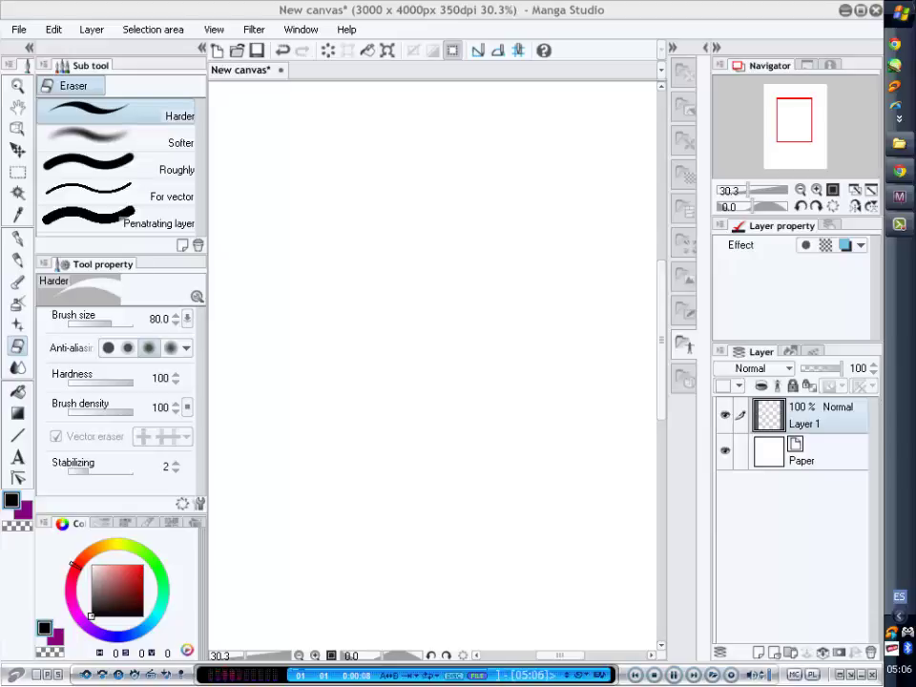
Sketch the upper back curve from the right, sweeping it down and left with the dark pencil.
scroll(434, 363, down, 2)
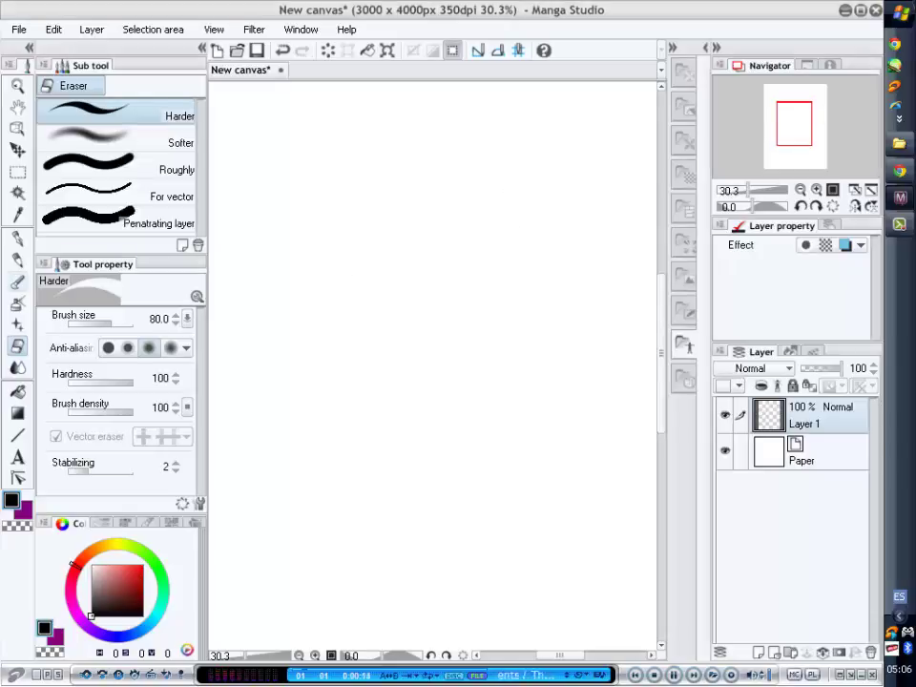
key(p)
scroll(430, 606, up, 2)
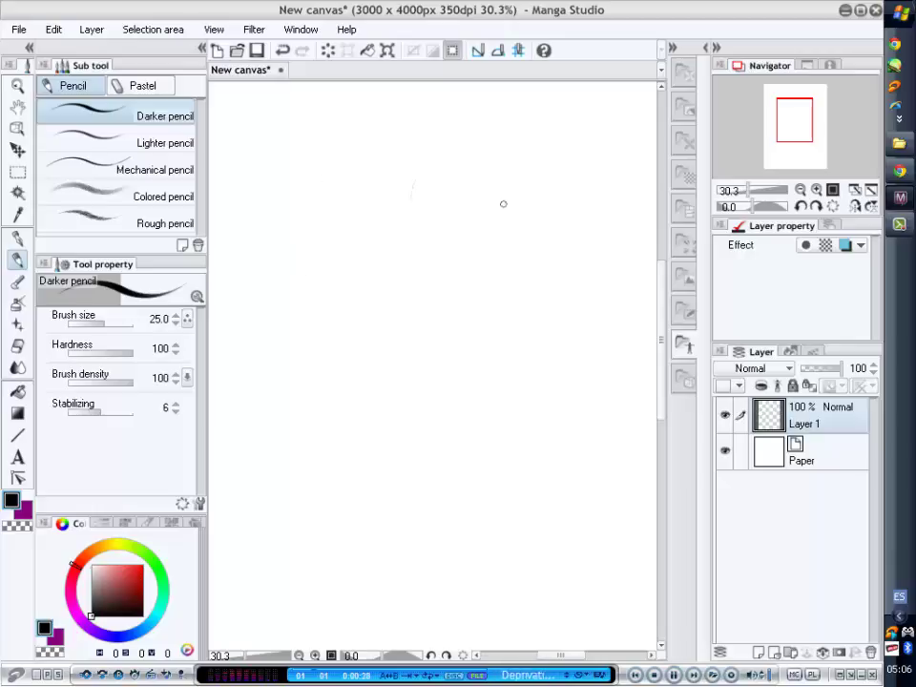
mouse_move(532, 169)
mouse_down()
mouse_move(501, 250)
mouse_move(470, 297)
mouse_move(411, 317)
mouse_up()
mouse_move(371, 271)
mouse_down()
mouse_move(441, 324)
mouse_move(492, 288)
mouse_move(421, 317)
mouse_up()
key(e)
key(p)
Draw the curved back line from the left, trim its ends, and extend it further left.
mouse_move(285, 270)
mouse_down()
mouse_move(342, 249)
mouse_move(436, 338)
mouse_up()
drag(392, 246, 434, 346)
key(e)
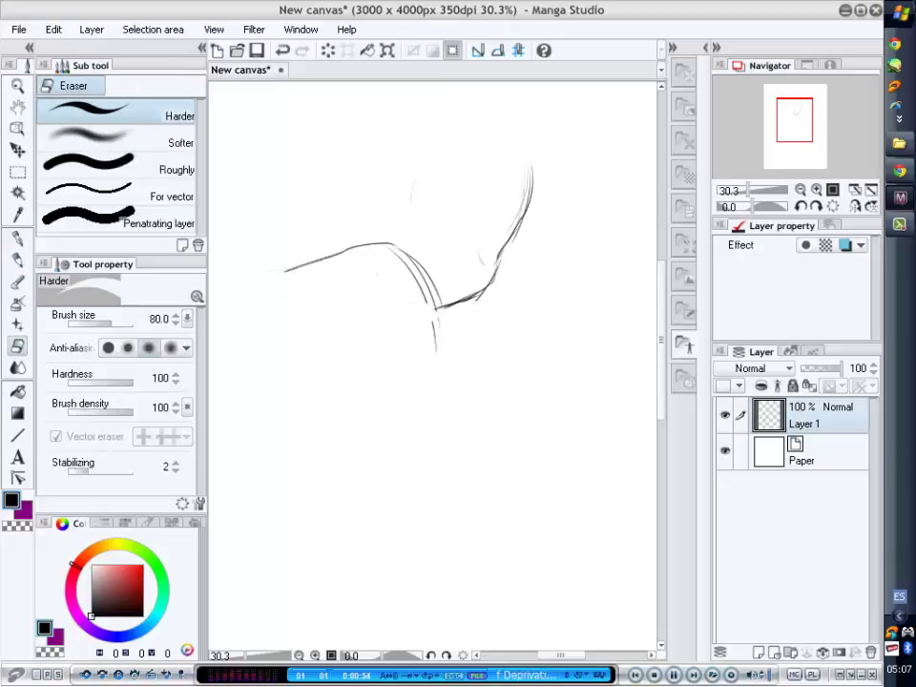
key(p)
drag(310, 266, 256, 279)
scroll(525, 626, left, 3)
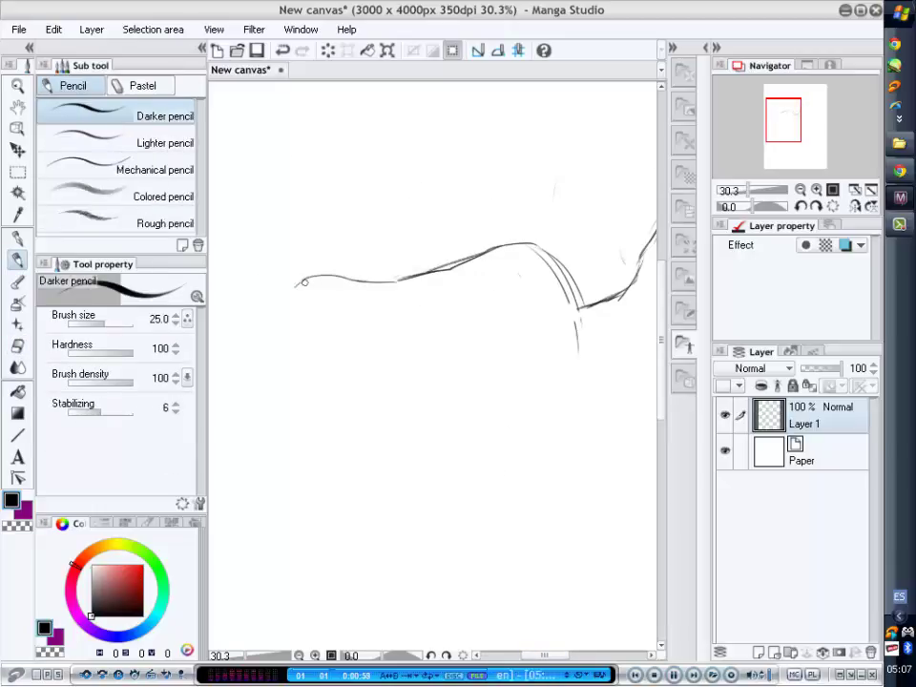
scroll(385, 276, down, 5)
scroll(384, 275, up, 3)
Sketch the top arc of the hip outline, extending it up and left toward the page edge.
key(k)
scroll(576, 245, right, 3)
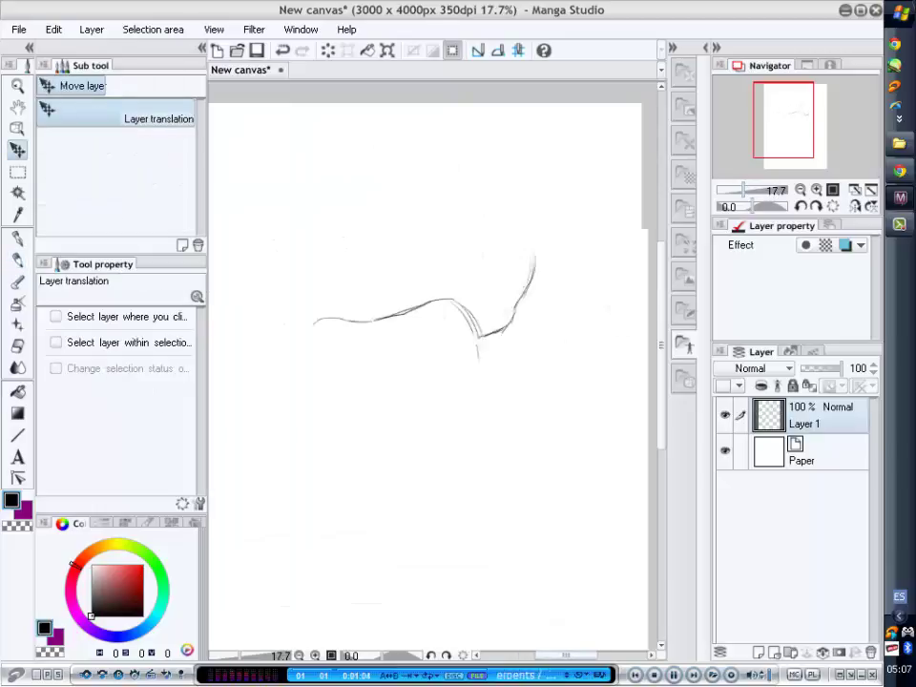
key(p)
scroll(590, 251, down, 3)
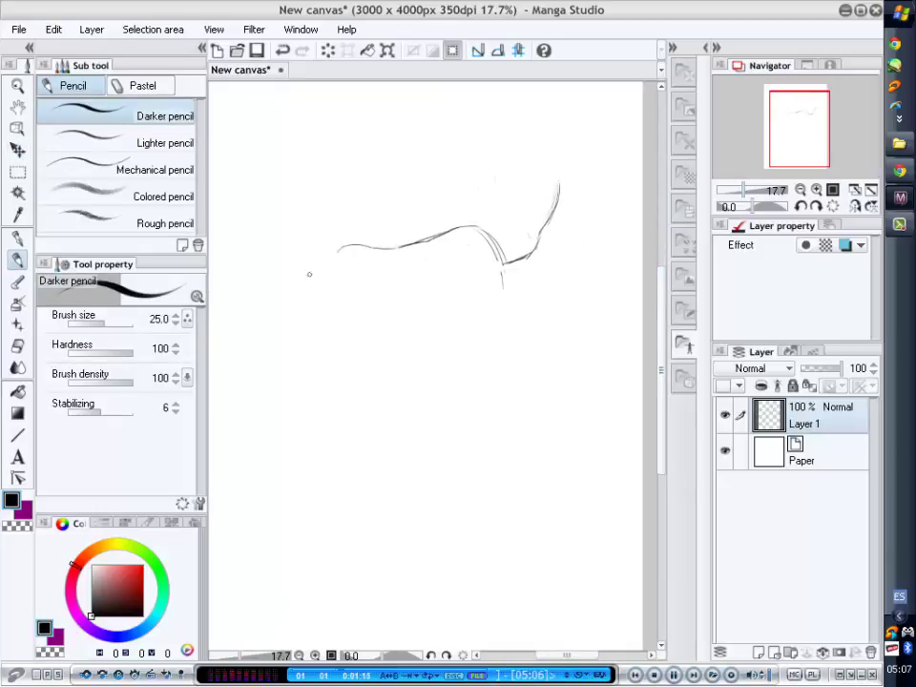
mouse_move(299, 296)
mouse_down()
mouse_move(382, 245)
mouse_move(492, 312)
mouse_move(512, 420)
mouse_move(498, 488)
mouse_up()
scroll(374, 261, left, 3)
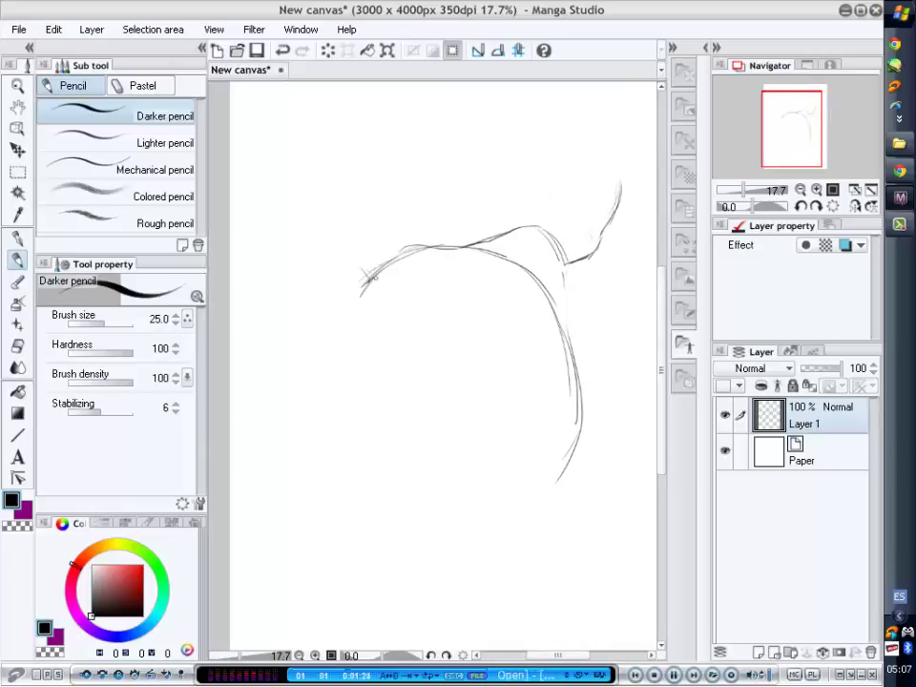
mouse_move(367, 276)
mouse_down()
mouse_move(241, 263)
mouse_move(231, 304)
mouse_up()
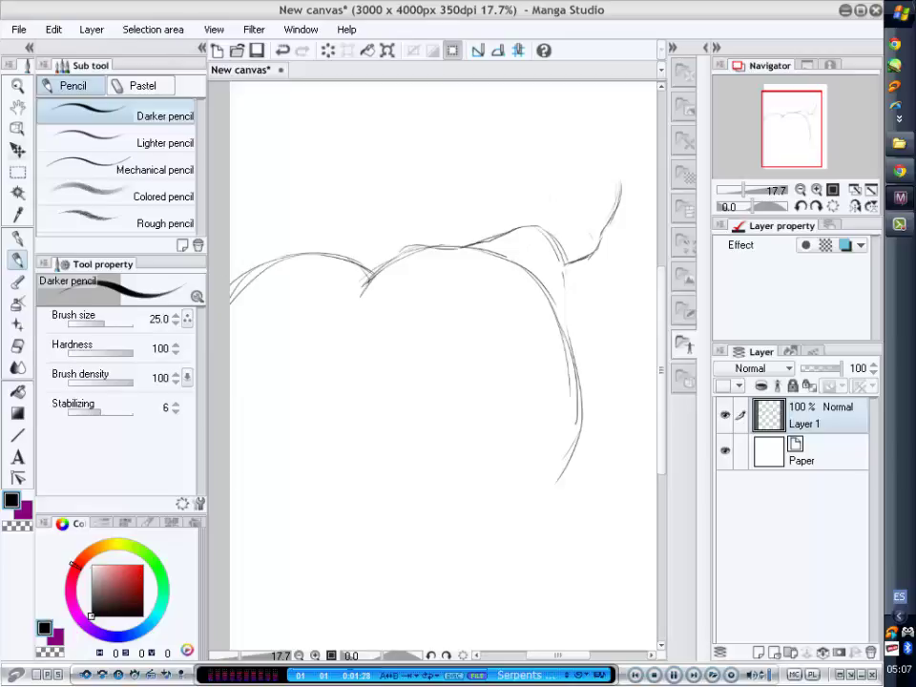
Shift the layer right and down, then draw the left and right hip outlines downward.
key(k)
drag(429, 335, 477, 351)
key(p)
drag(287, 296, 241, 406)
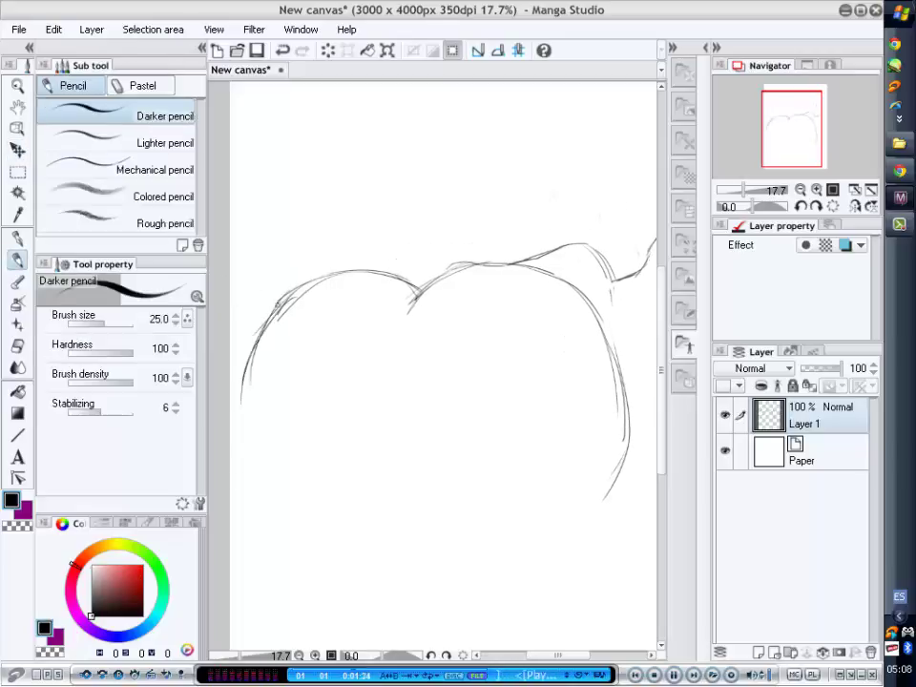
drag(272, 305, 298, 525)
drag(623, 386, 542, 554)
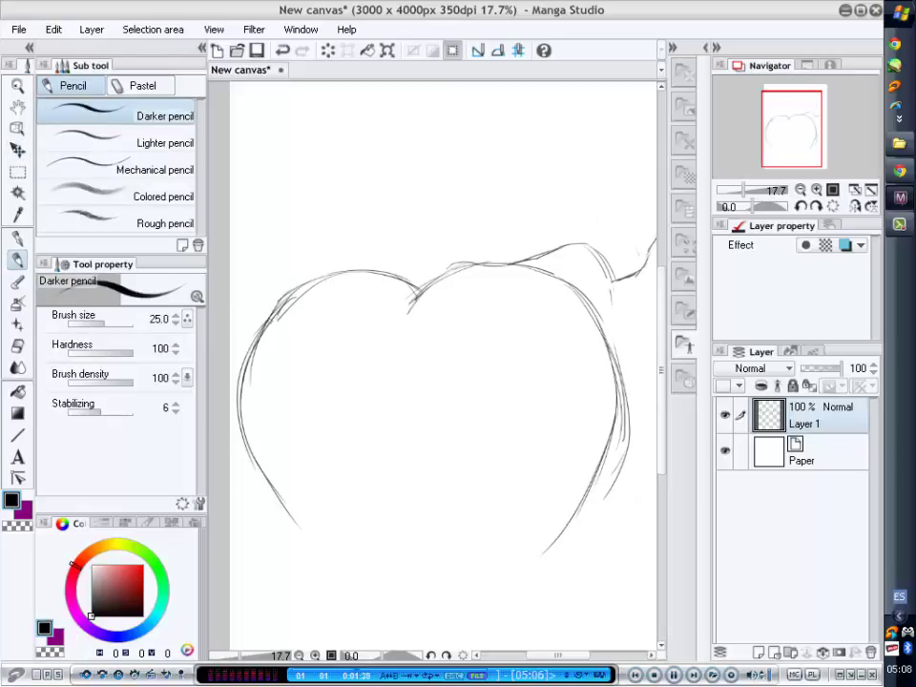
drag(253, 458, 329, 597)
drag(602, 468, 520, 587)
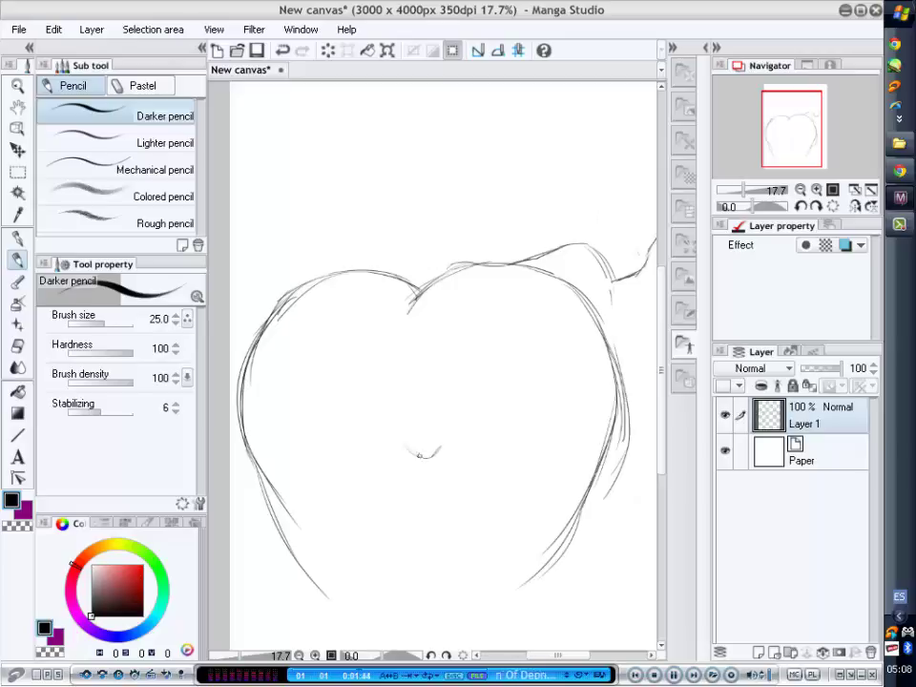
Draw the central crease down to a dip and erase stray lines along it.
mouse_move(416, 282)
mouse_down()
mouse_move(409, 360)
mouse_move(437, 447)
mouse_move(399, 387)
mouse_move(405, 447)
mouse_up()
drag(407, 392, 444, 463)
key(e)
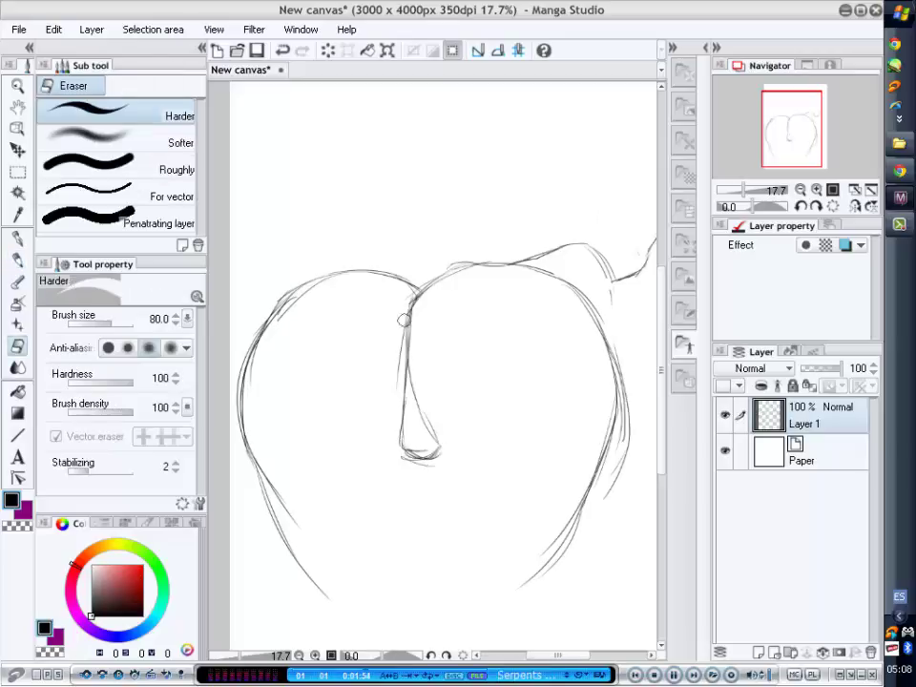
mouse_move(405, 343)
mouse_down()
mouse_move(411, 286)
mouse_move(408, 401)
mouse_move(441, 452)
mouse_move(510, 425)
mouse_up()
key(p)
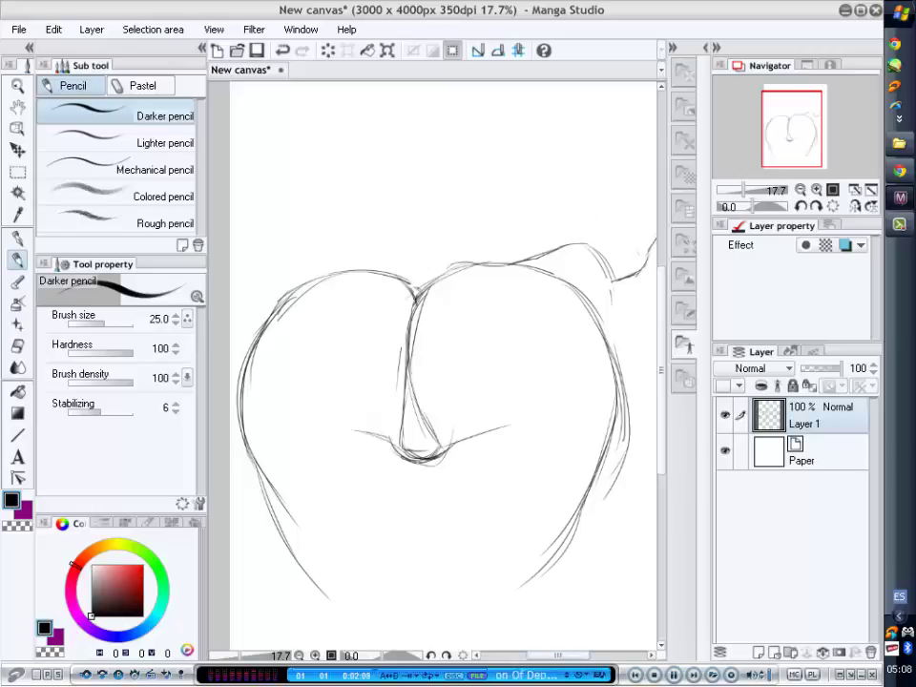
Reinforce the left hip contour and redraw the central crease lines.
drag(572, 405, 509, 408)
drag(275, 348, 263, 455)
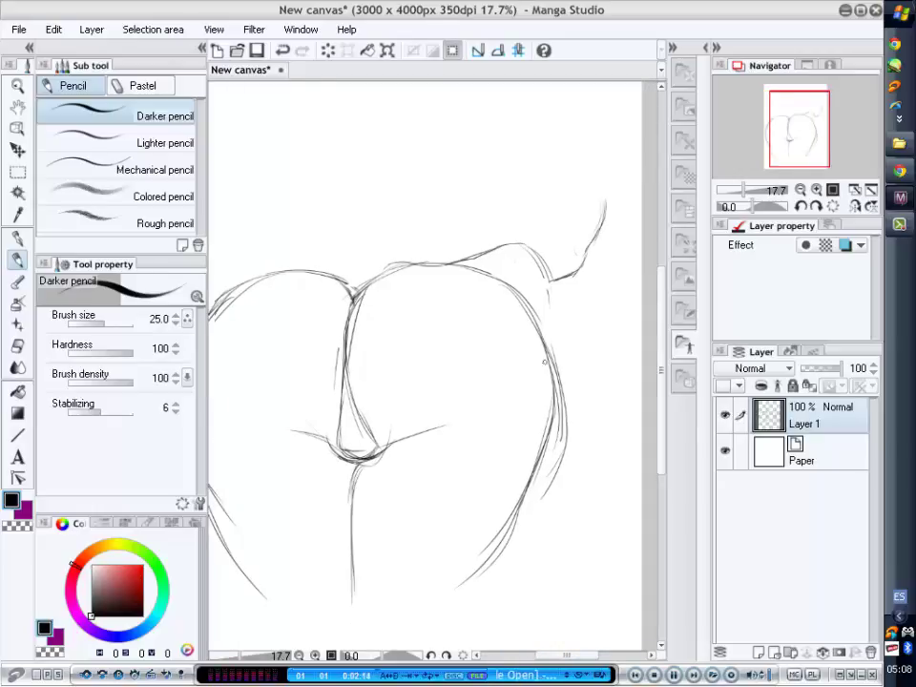
drag(411, 258, 410, 346)
drag(404, 353, 344, 461)
drag(382, 381, 432, 381)
drag(238, 325, 250, 458)
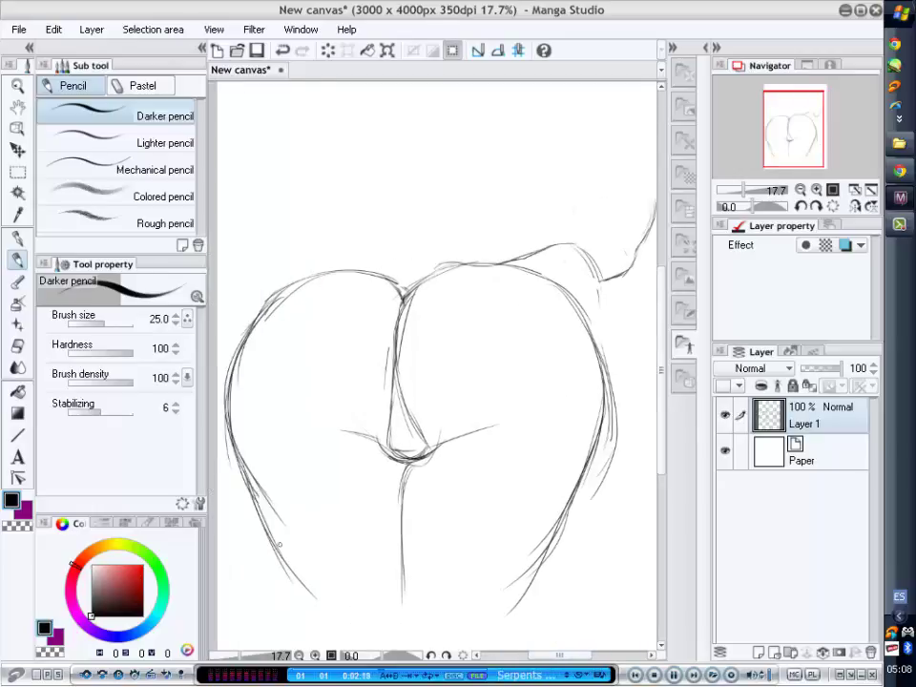
drag(429, 363, 415, 401)
Draw the tops of the left and right legs along the bottom of the page.
drag(338, 592, 338, 496)
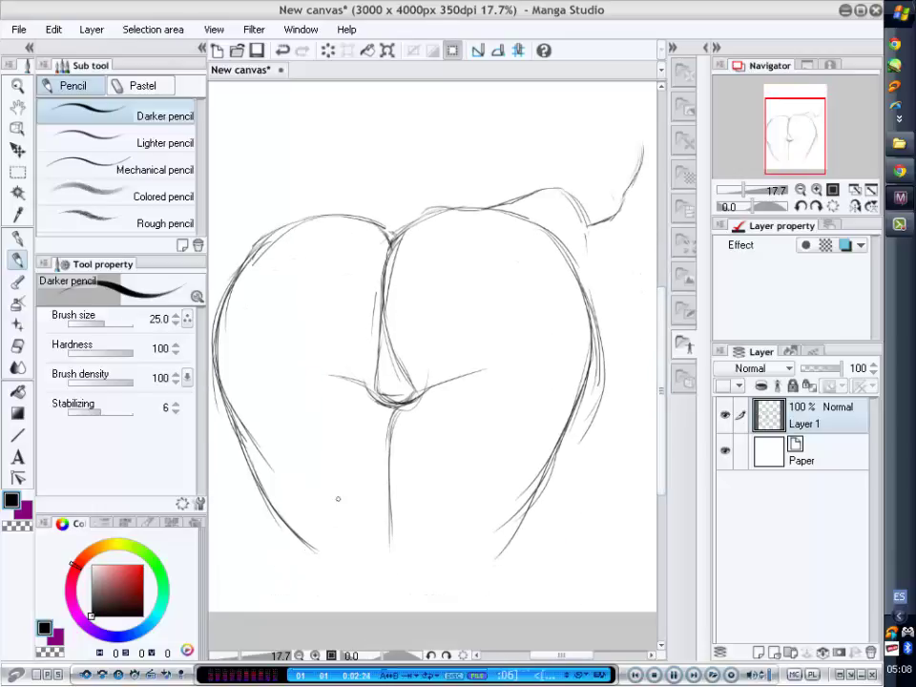
drag(315, 546, 240, 588)
drag(459, 535, 395, 609)
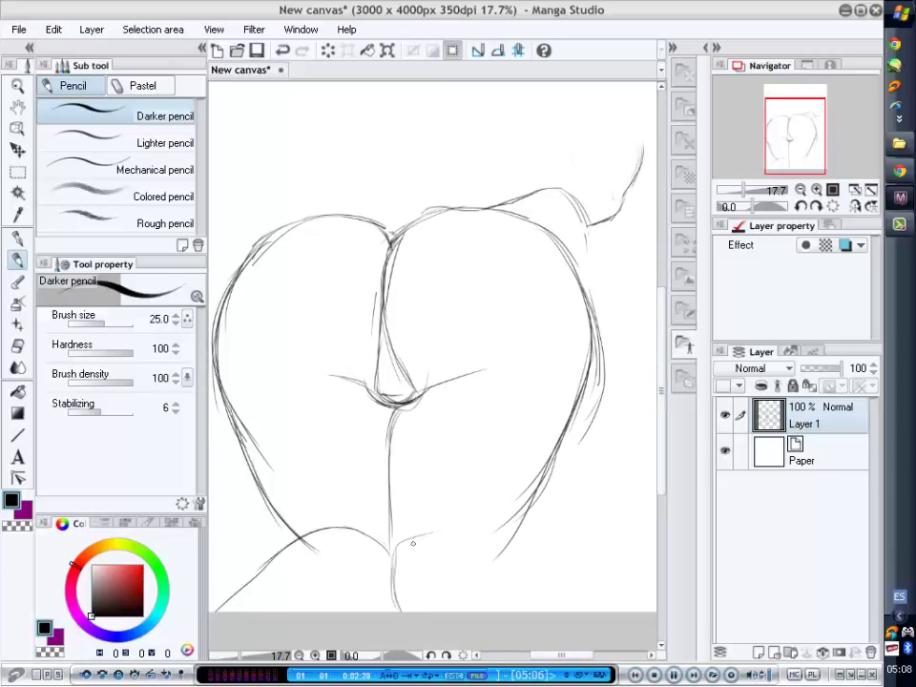
drag(482, 549, 546, 611)
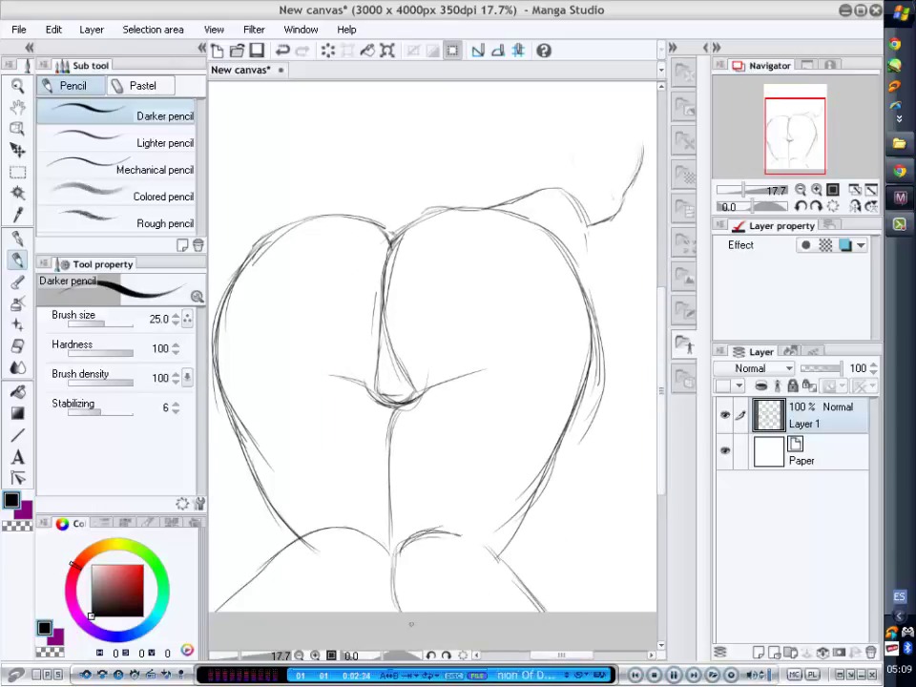
key(e)
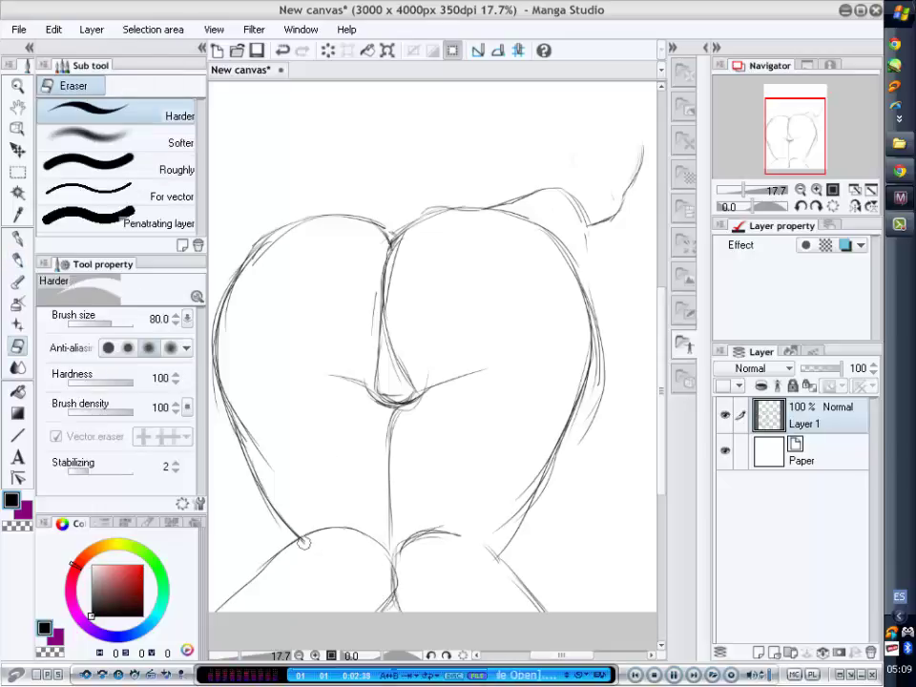
key(p)
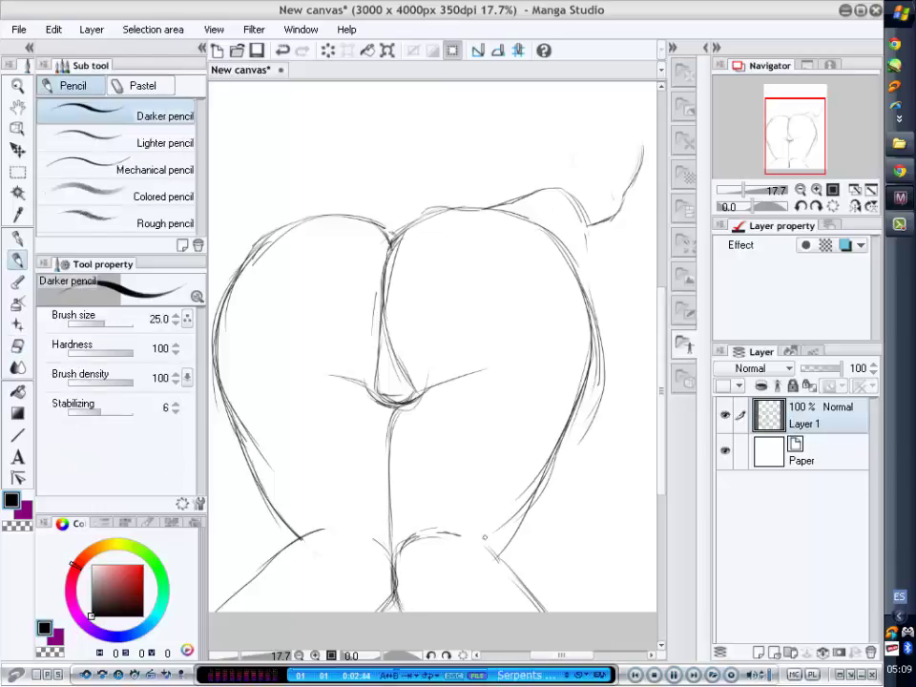
scroll(526, 599, right, 3)
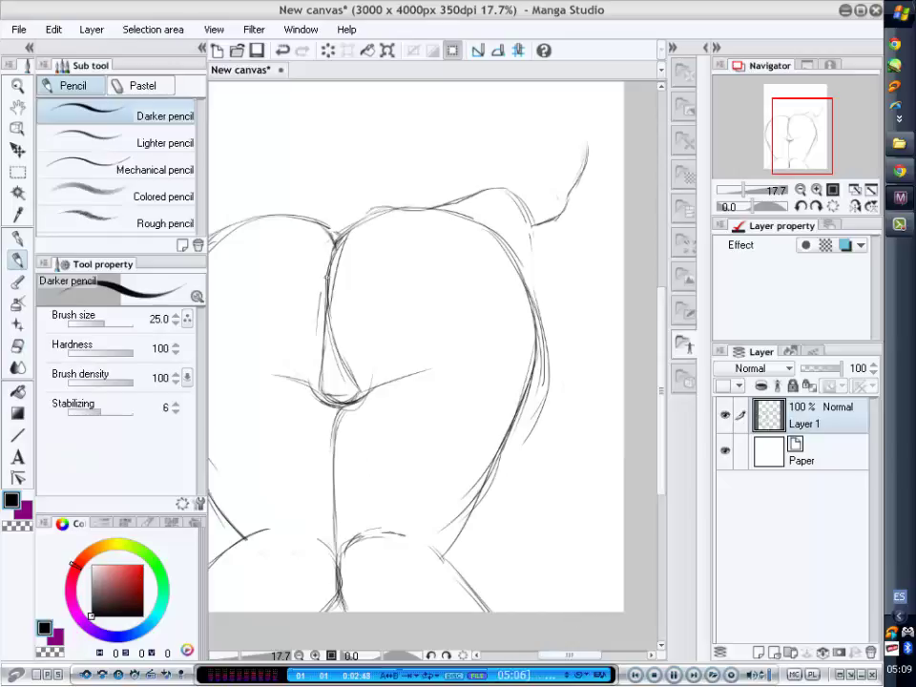
Enlarge the eraser to preset size 250, then return to the dark pencil.
key(e)
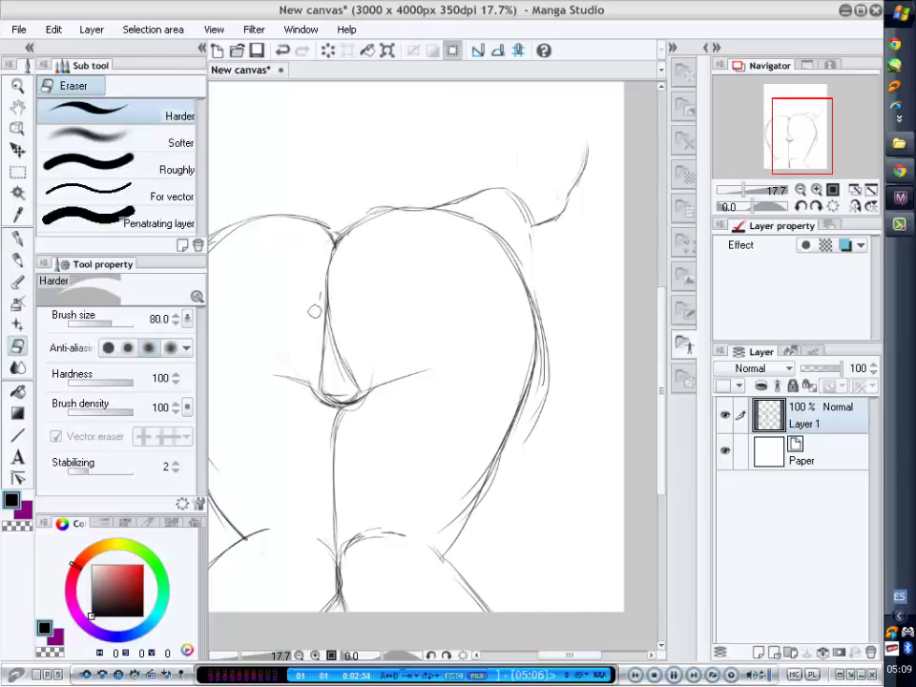
click(100, 524)
click(148, 523)
click(154, 635)
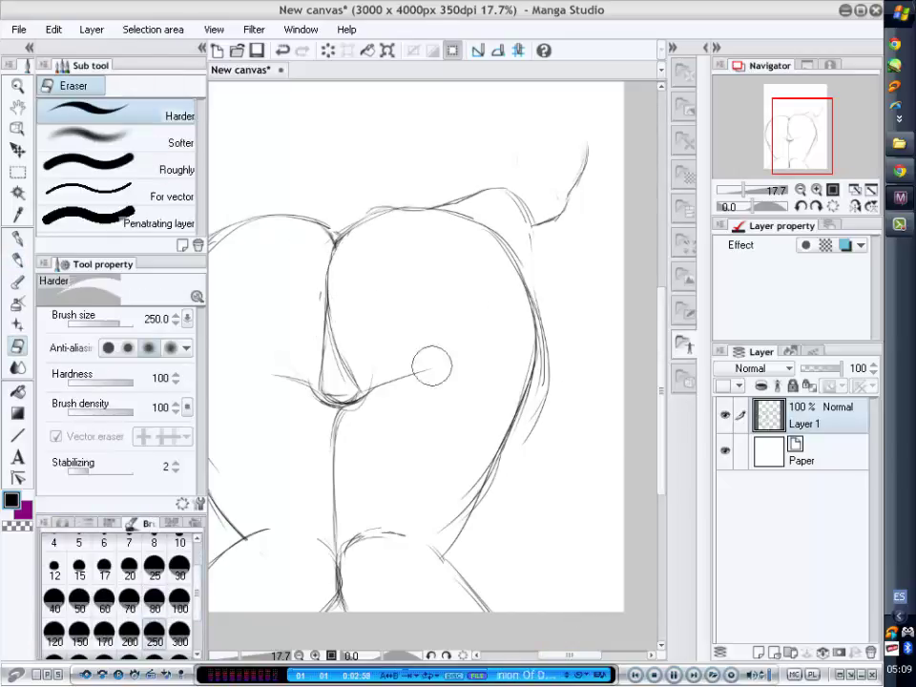
key(p)
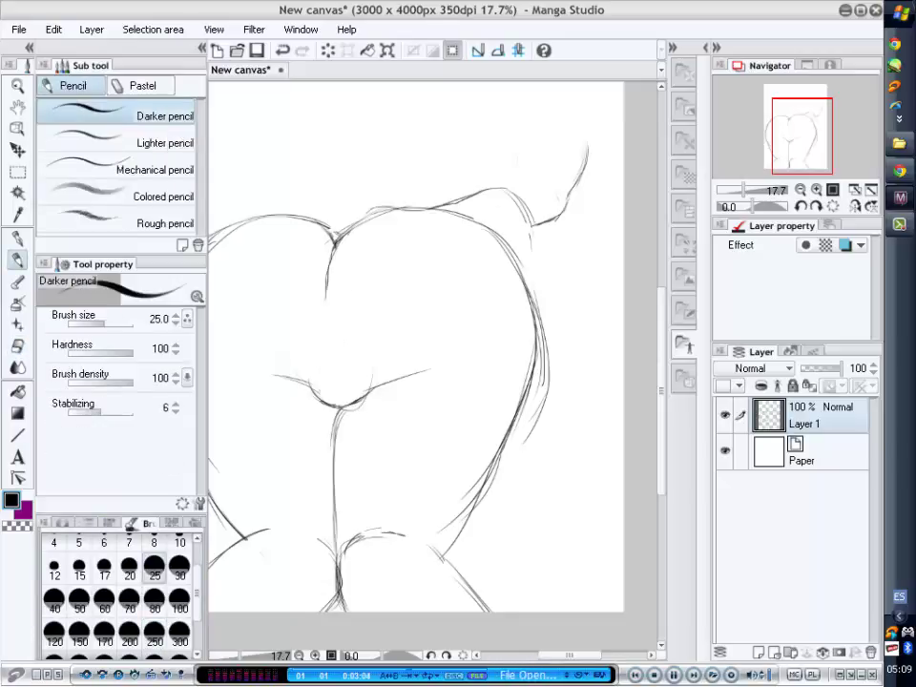
Strengthen the left edge of the crease, the right buttock curve and lower right contour.
drag(328, 288, 349, 353)
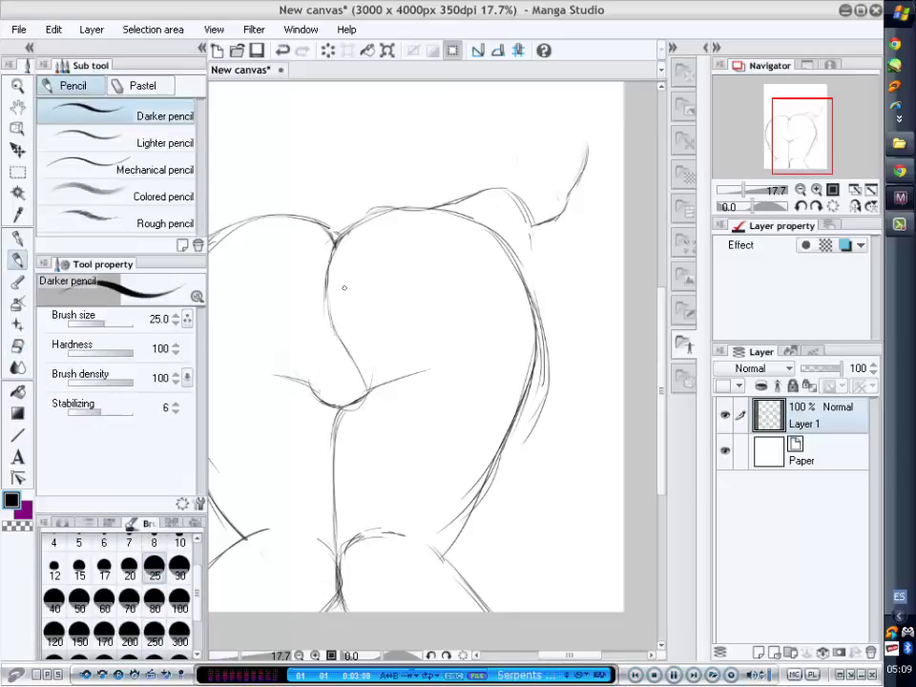
drag(328, 291, 340, 401)
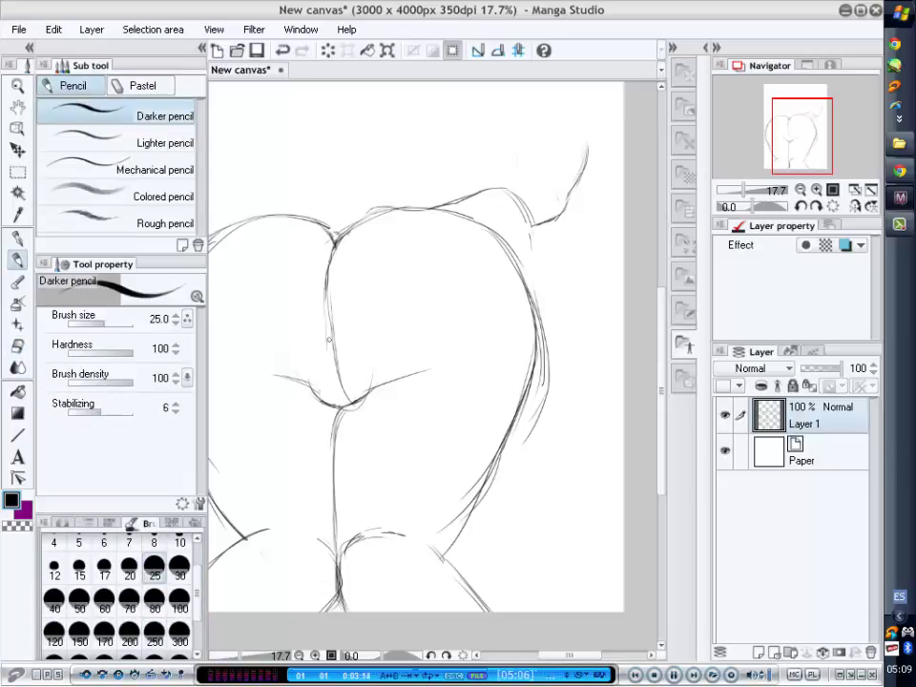
drag(328, 340, 326, 402)
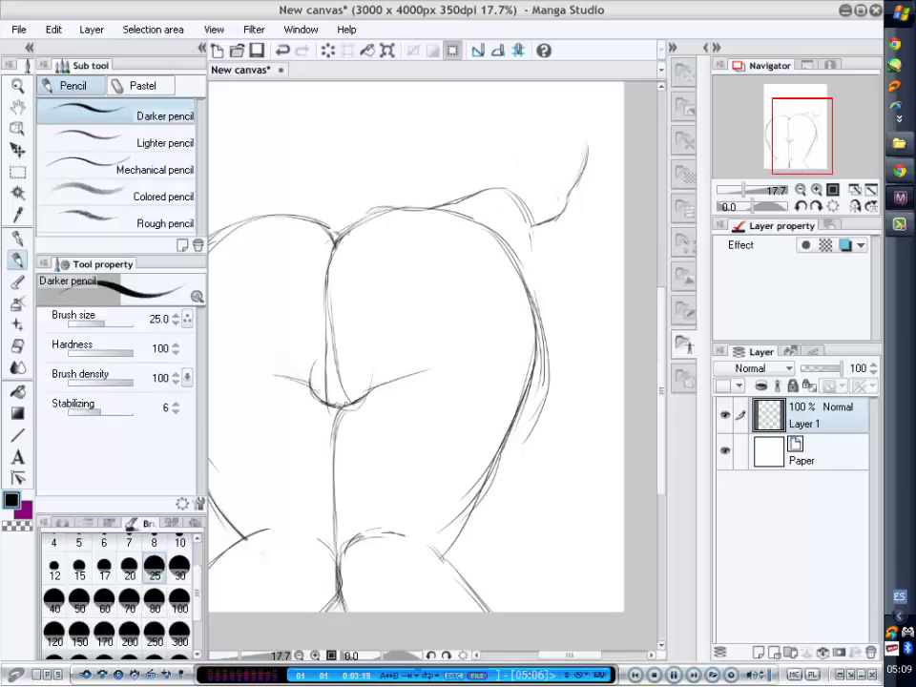
drag(319, 334, 315, 378)
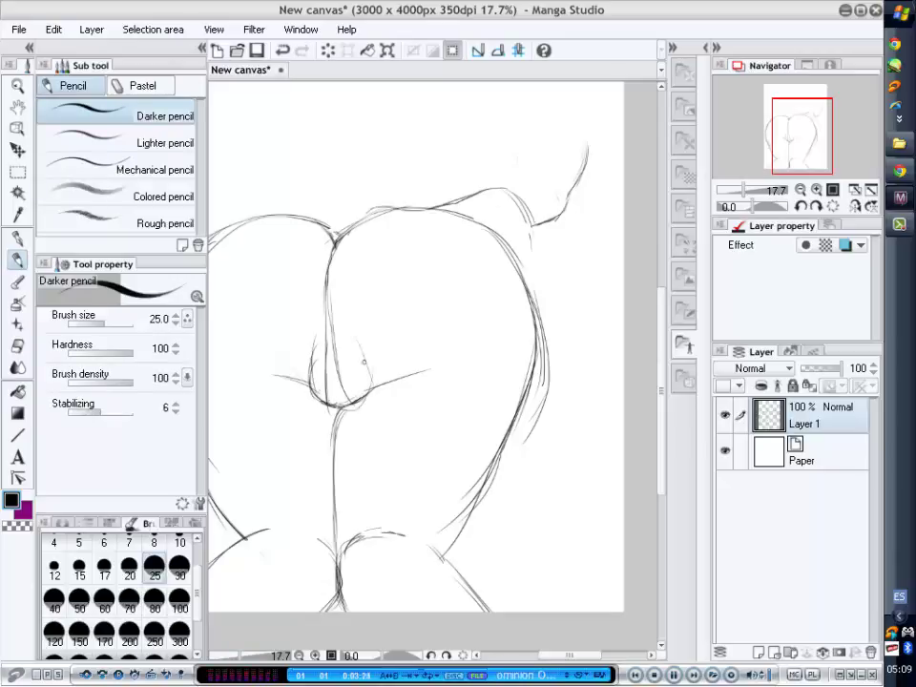
mouse_move(511, 195)
mouse_down()
mouse_move(531, 258)
mouse_move(533, 374)
mouse_move(572, 503)
mouse_up()
mouse_move(503, 452)
mouse_down()
mouse_move(536, 506)
mouse_move(594, 493)
mouse_up()
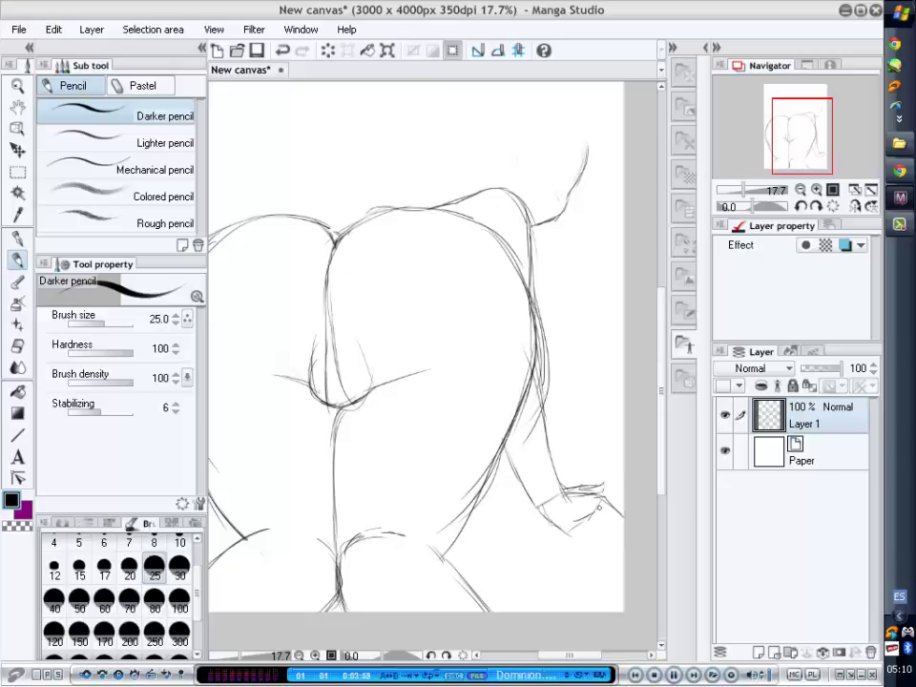
Draw the spread fingers of the hand at the lower right.
drag(594, 498, 618, 537)
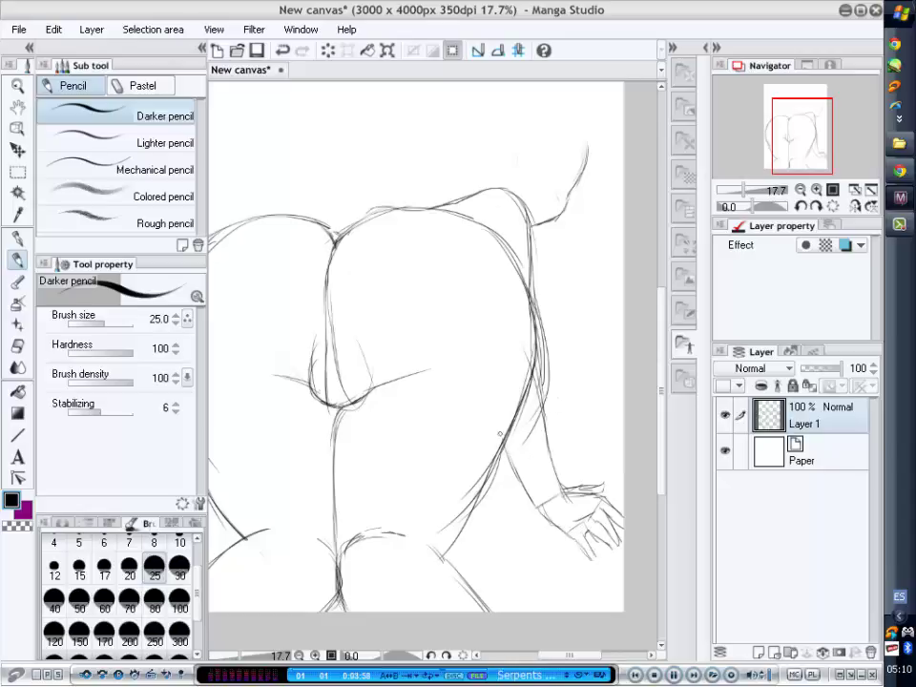
key(e)
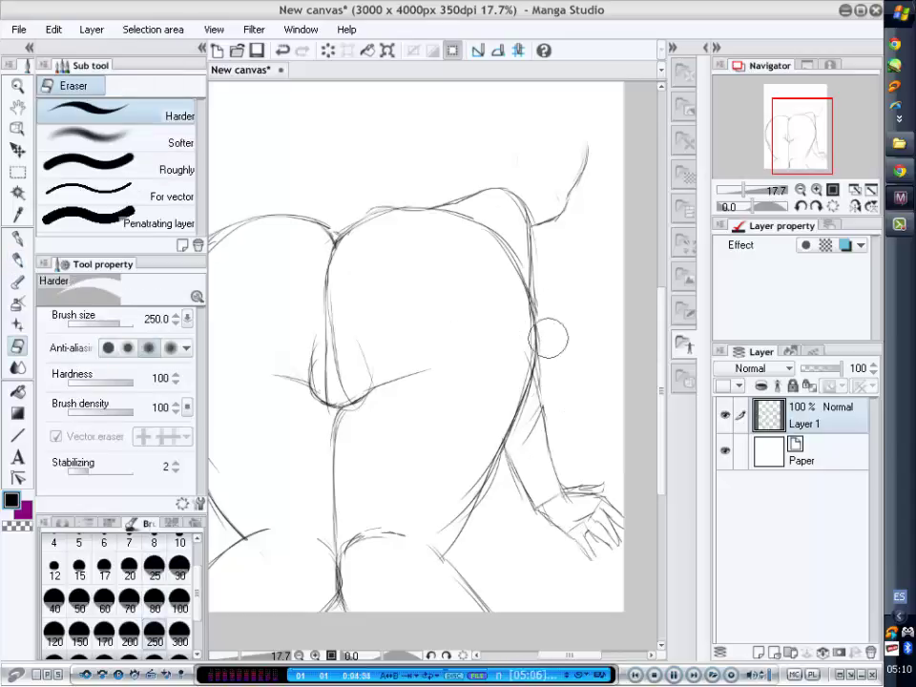
key(p)
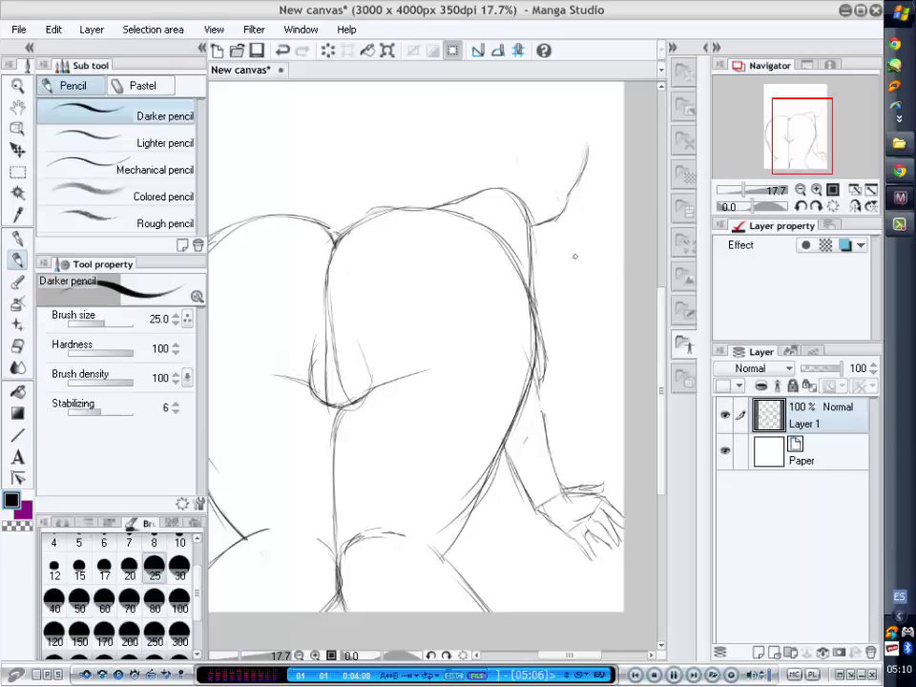
scroll(410, 277, up, 2)
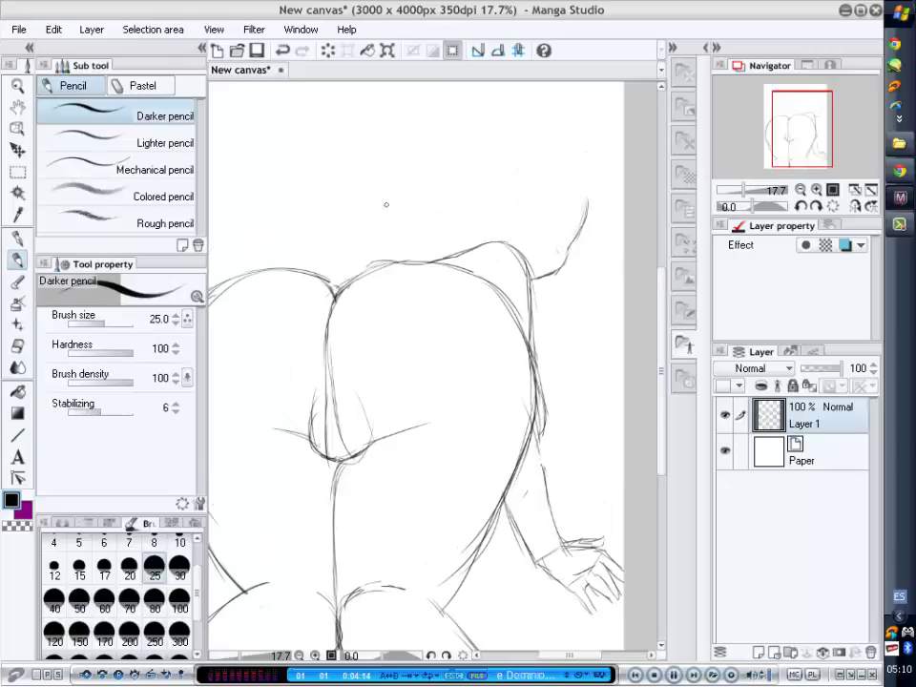
Lasso the curved line at upper right, free-transform it, commit and deselect.
key(e)
key(m)
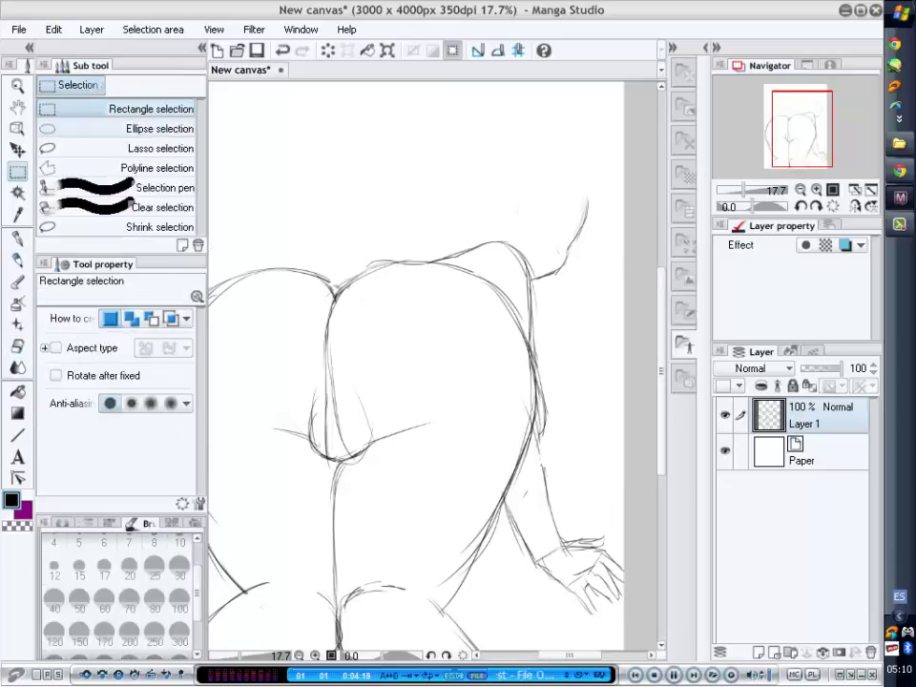
key(m)
drag(539, 277, 585, 277)
key(ctrl+t)
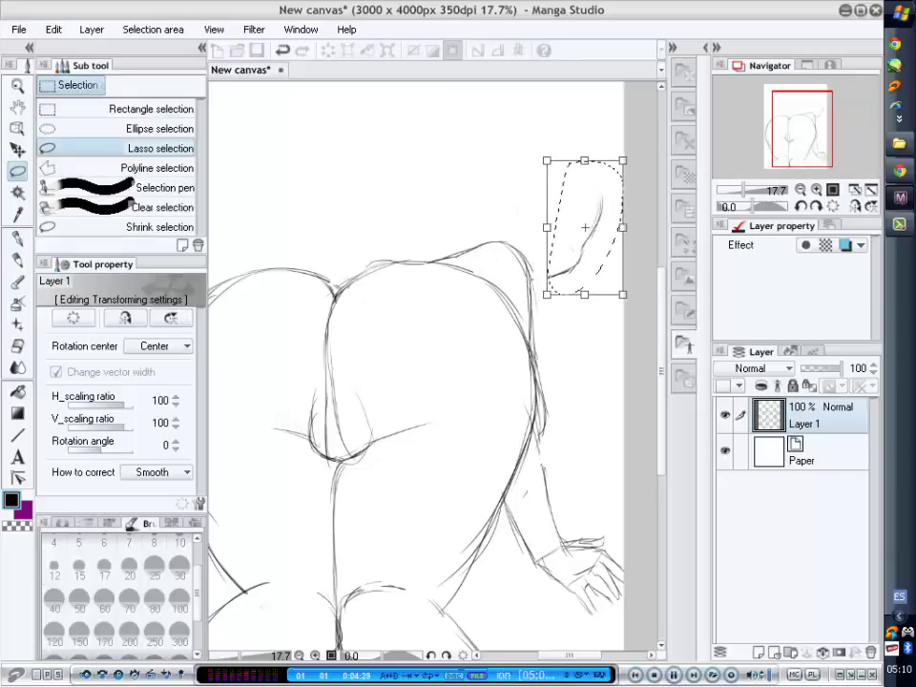
key(Return)
key(ctrl+d)
Redraw the head outline at upper right and erase a stray mark near its top.
key(p)
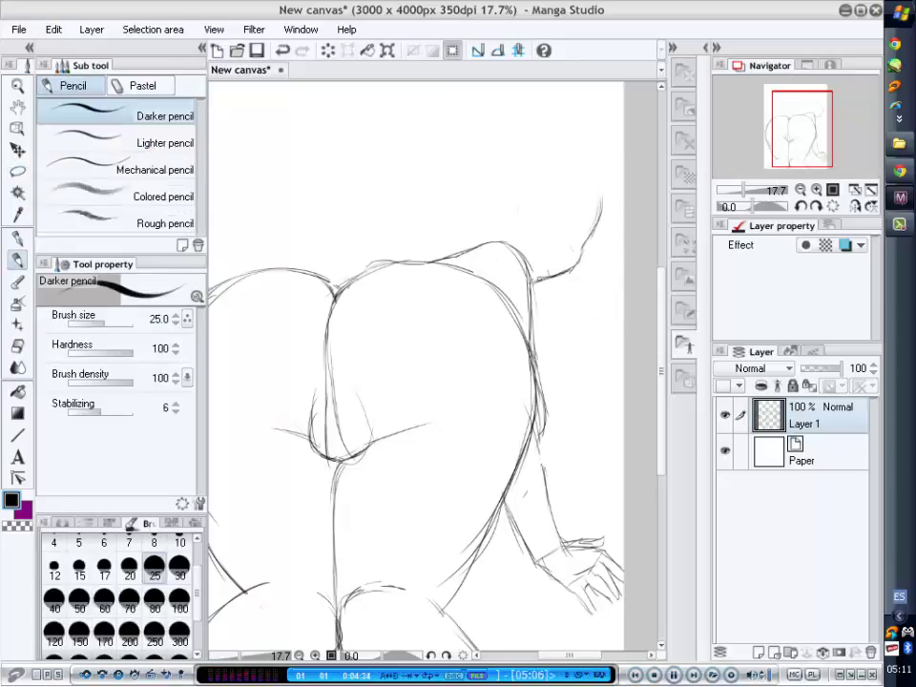
drag(614, 172, 573, 224)
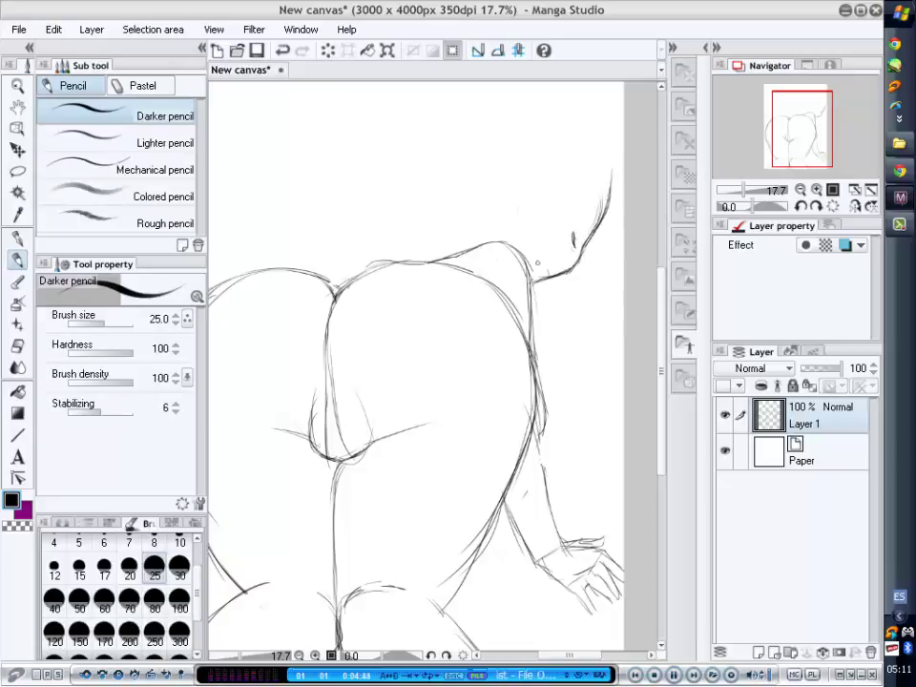
drag(533, 176, 565, 200)
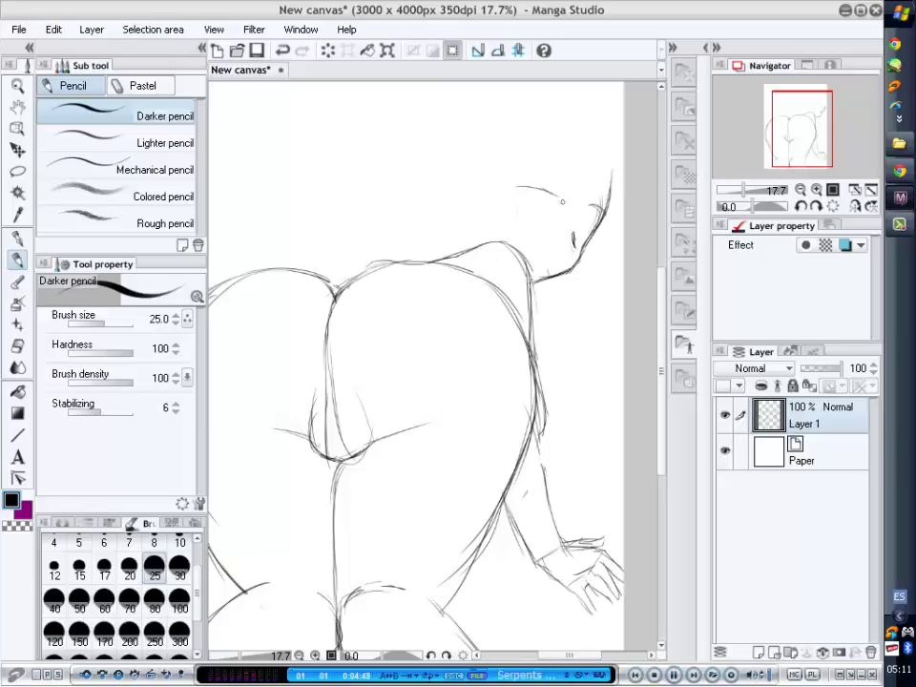
key(e)
key(p)
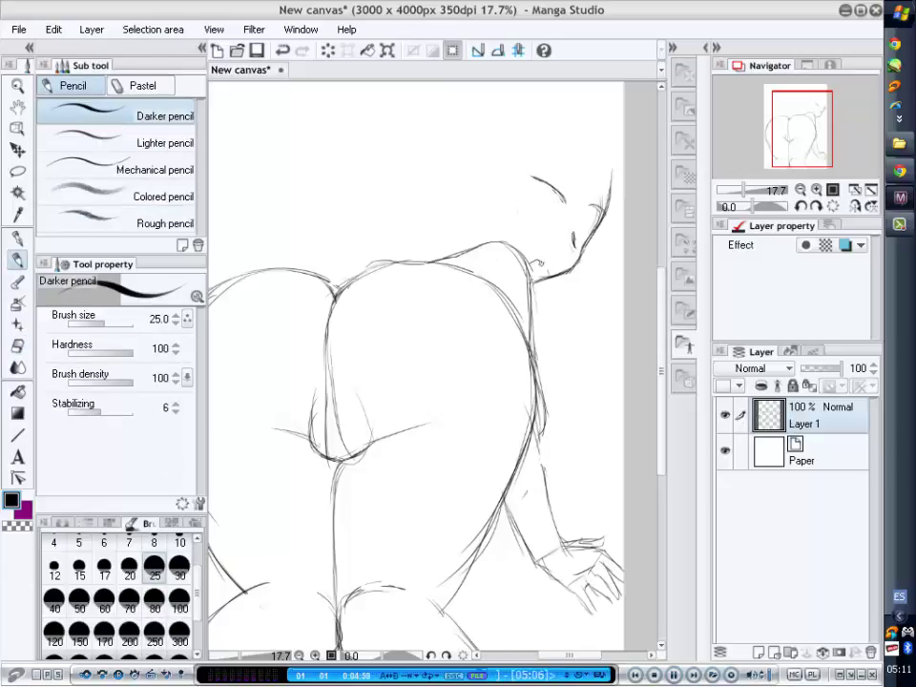
key(e)
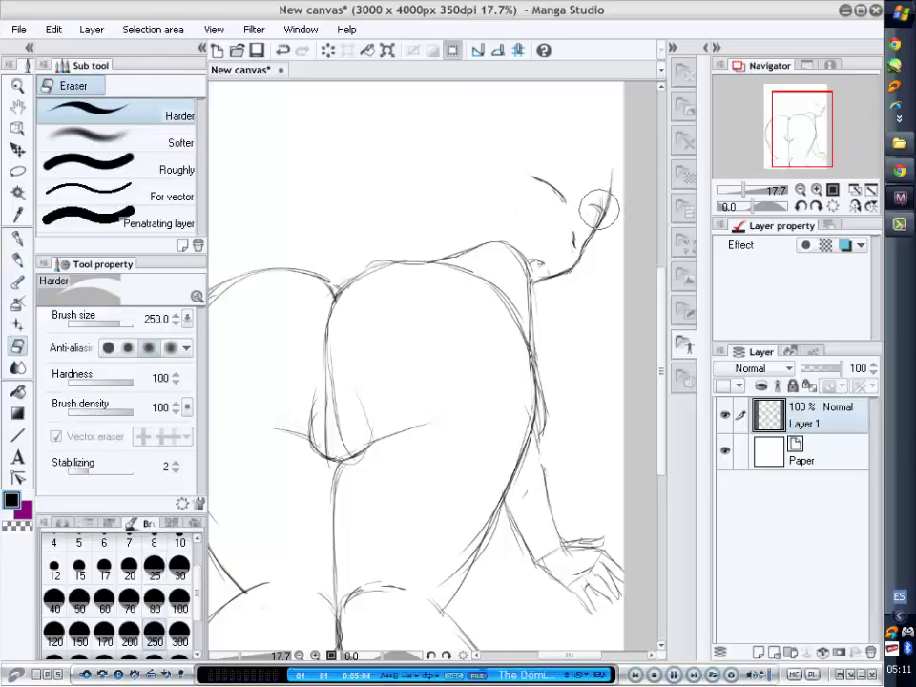
drag(611, 183, 601, 208)
key(p)
Switch the background music to another track.
key(ctrl+alt+l)
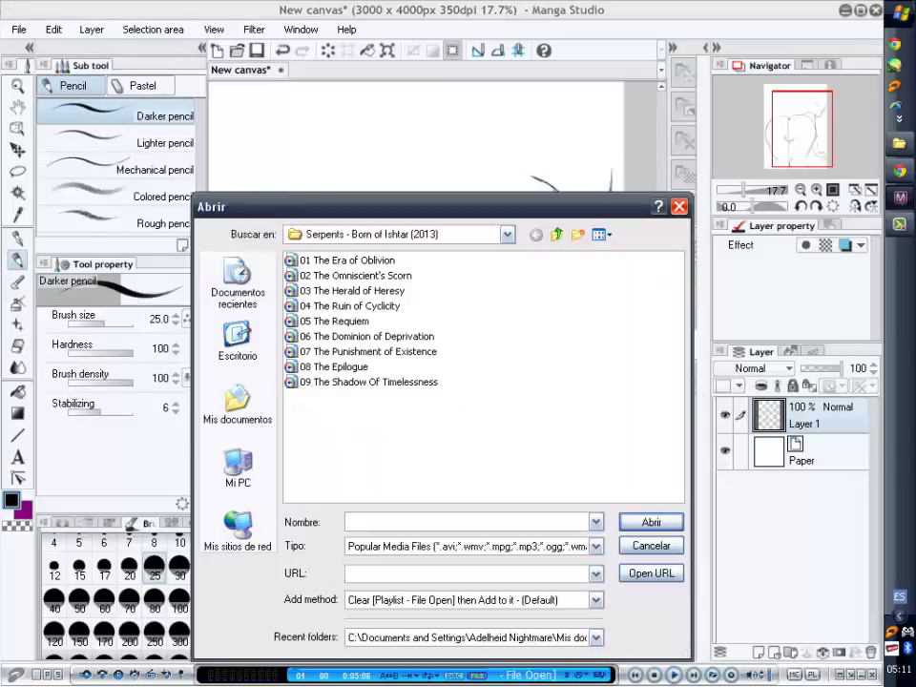
key(Down)
key(Down)
key(Down)
key(Down)
key(Return)
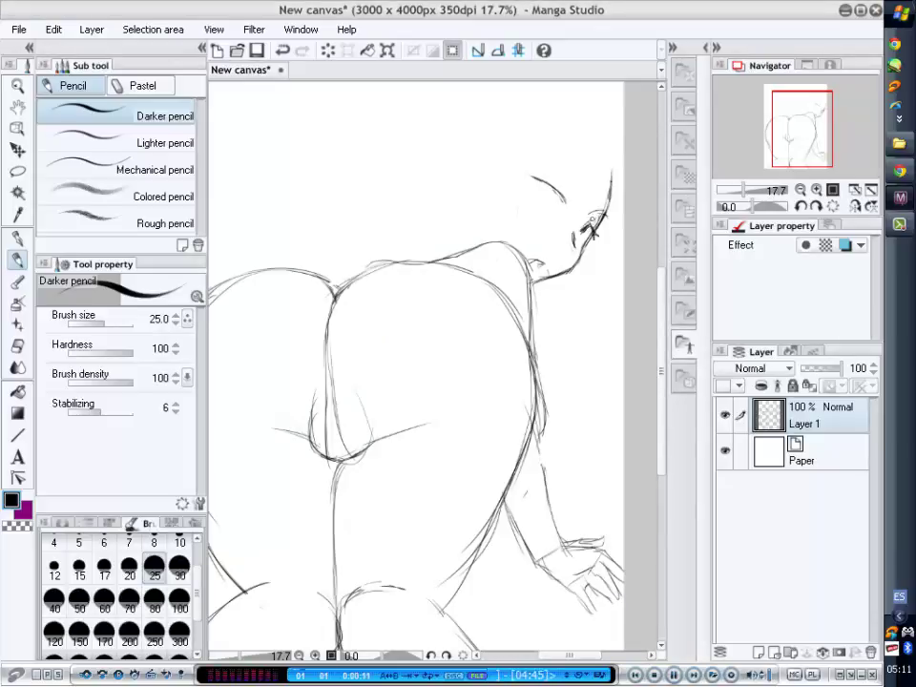
Erase the scribble beside the face, then draw the eye and right side of the head.
key(e)
drag(585, 220, 599, 229)
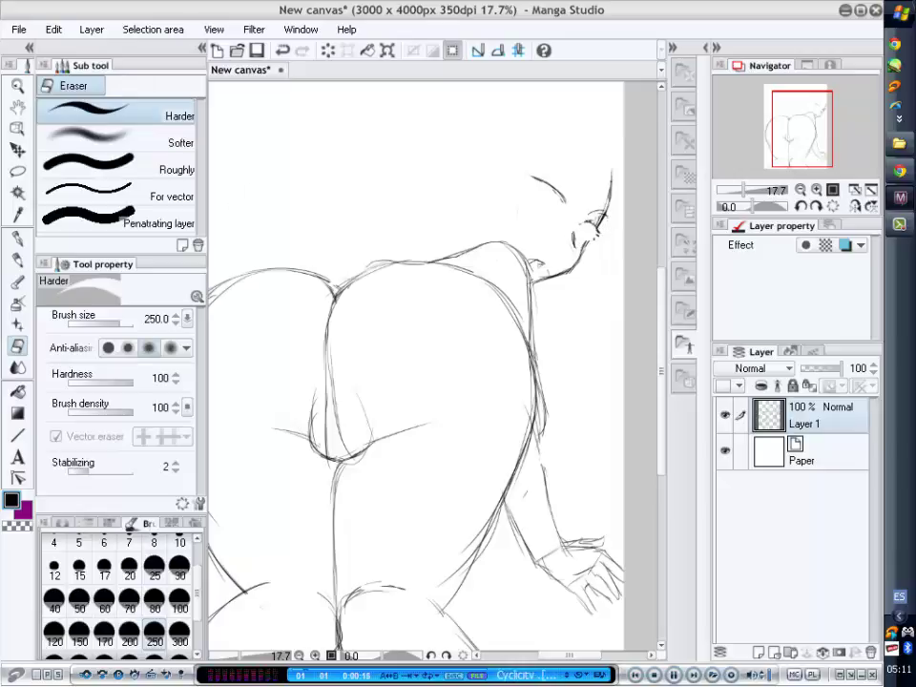
key(p)
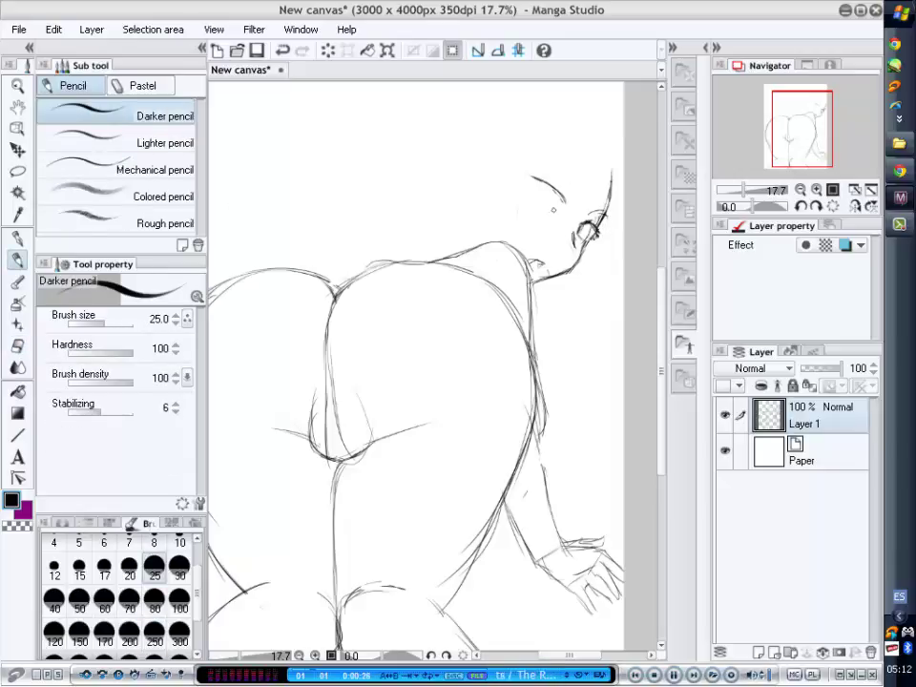
drag(521, 194, 535, 202)
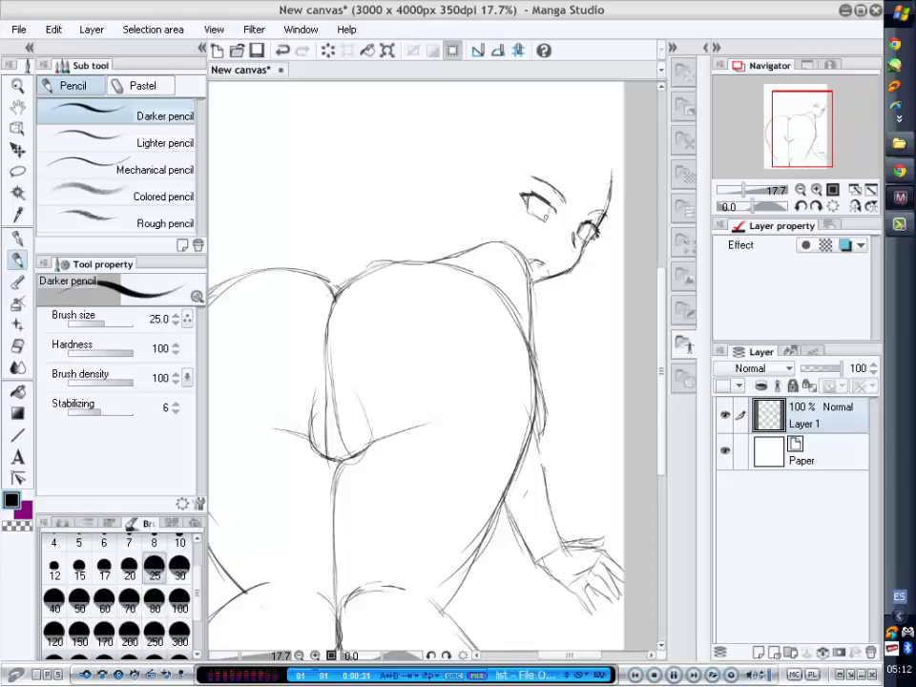
drag(610, 159, 596, 254)
Sketch hair strands over the forehead, down the right side and around the left of the head.
drag(523, 143, 506, 195)
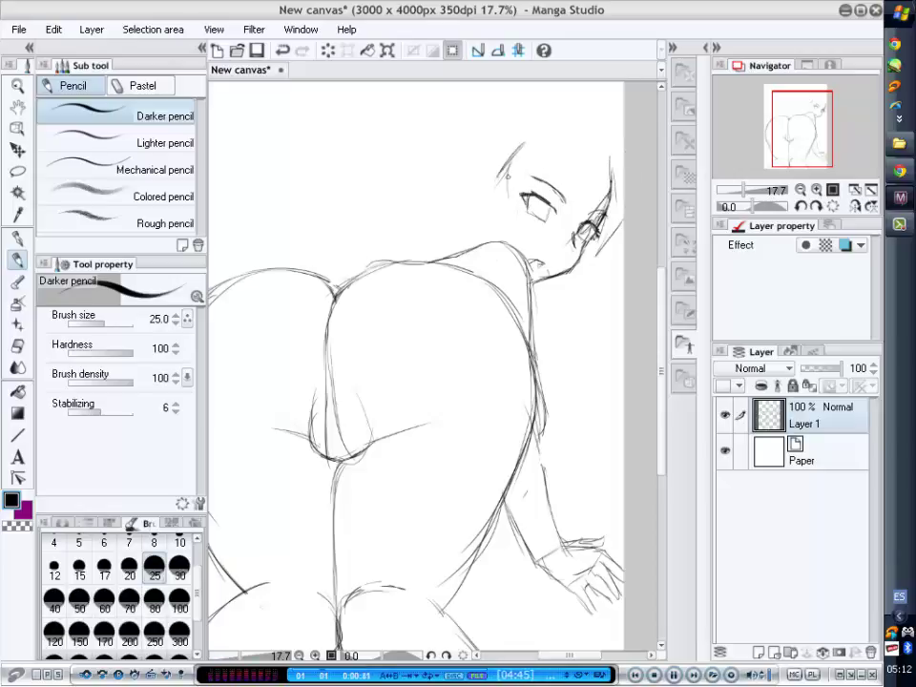
drag(553, 158, 510, 229)
mouse_move(575, 171)
mouse_down()
mouse_move(534, 205)
mouse_move(542, 243)
mouse_up()
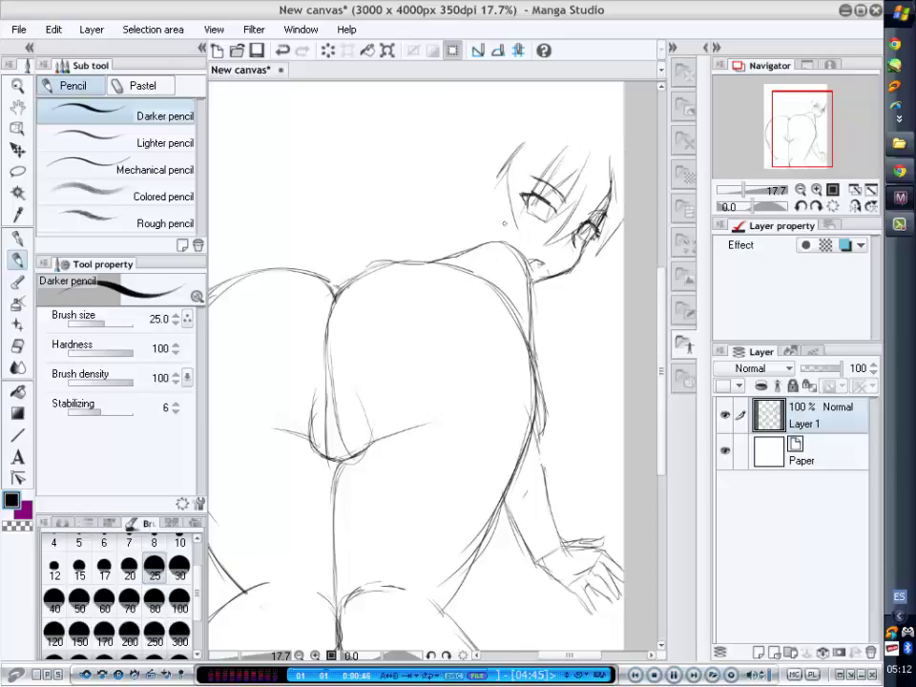
drag(611, 163, 613, 330)
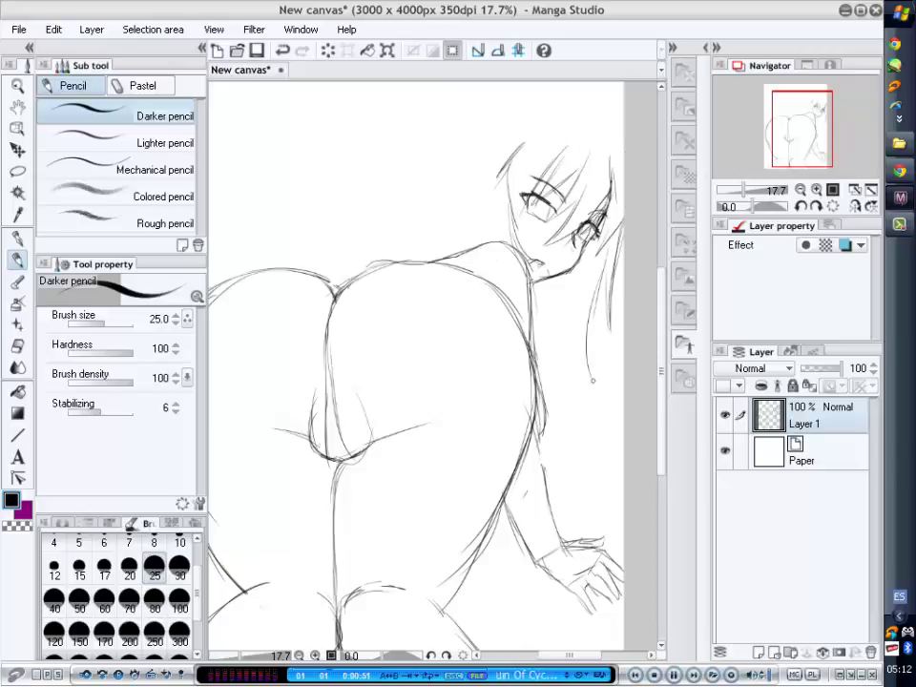
drag(600, 263, 587, 380)
drag(568, 229, 515, 339)
drag(568, 303, 535, 377)
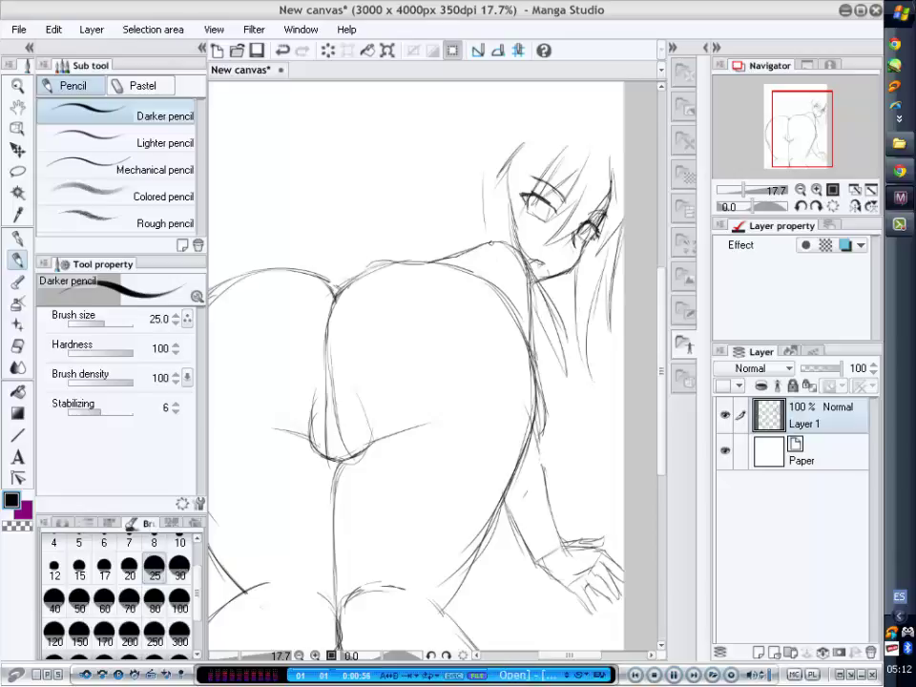
drag(486, 175, 481, 232)
drag(499, 143, 477, 214)
drag(507, 126, 466, 203)
drag(494, 155, 455, 225)
drag(545, 222, 523, 303)
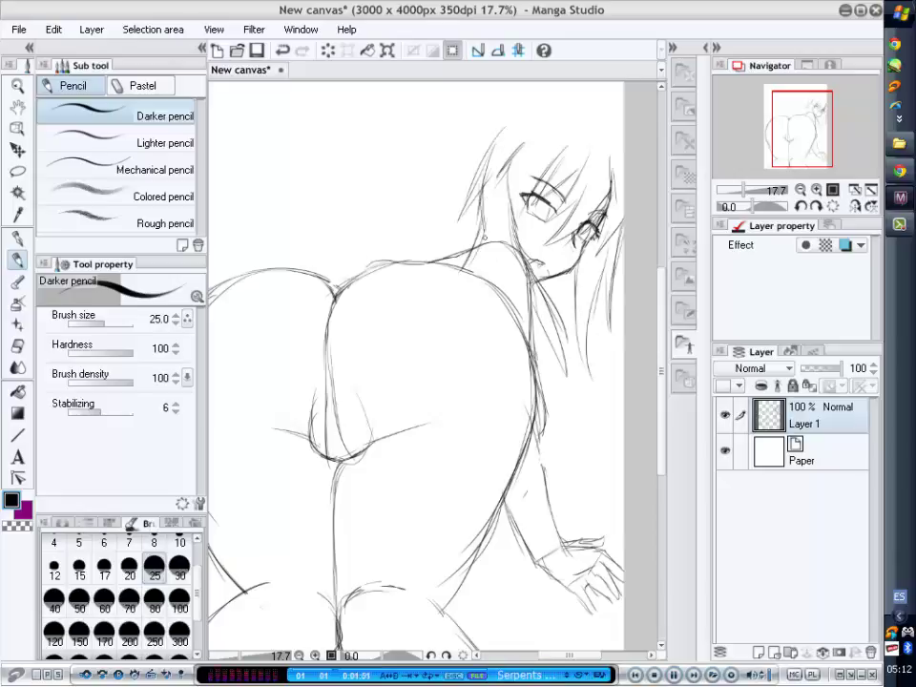
Draw the neck line and add more hair strands left of and atop the head.
drag(486, 189, 493, 238)
drag(472, 201, 481, 232)
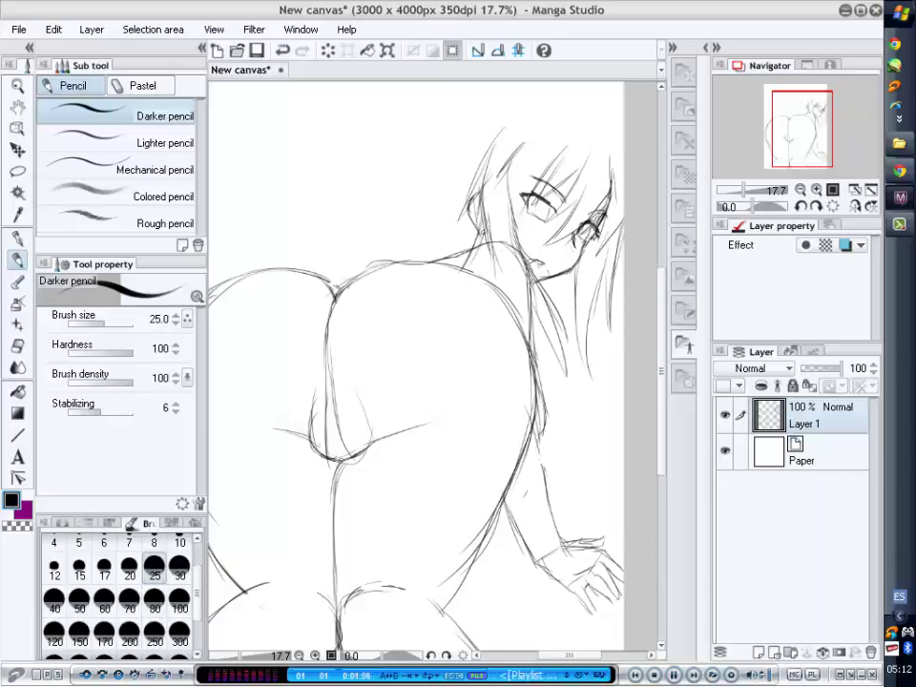
drag(474, 132, 453, 239)
drag(501, 109, 455, 196)
drag(562, 93, 474, 120)
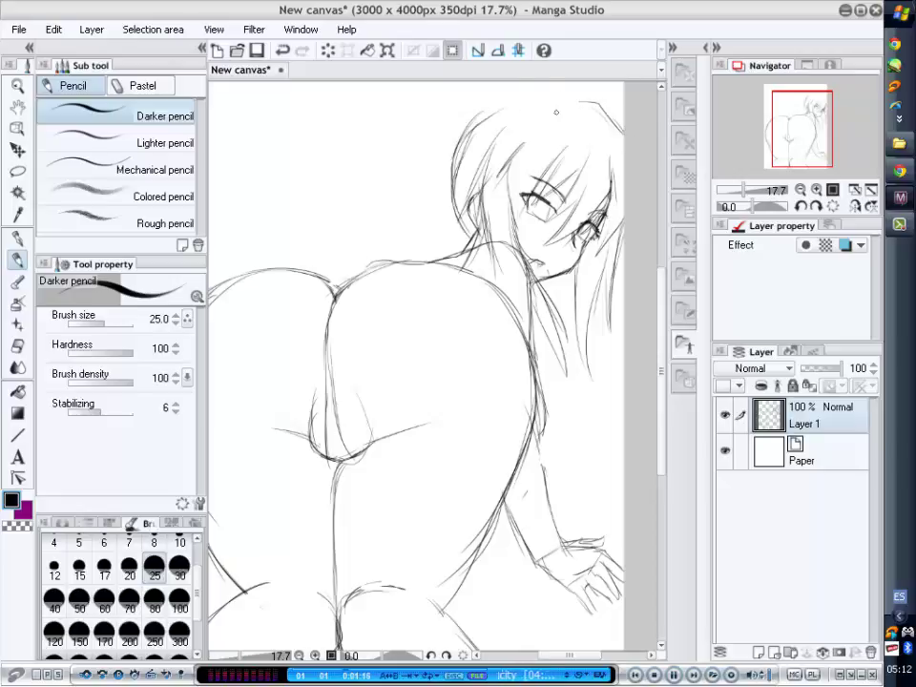
Select the whole sketch and free-transform it to 66% by 71%, placed near page centre.
scroll(589, 120, down, 2)
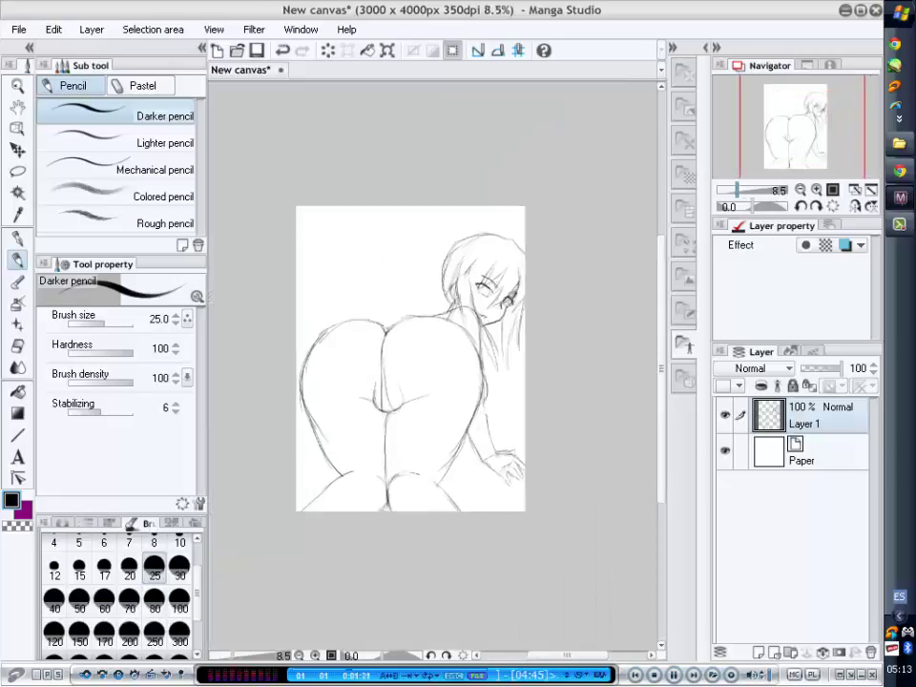
scroll(589, 120, up, 2)
scroll(601, 283, down, 1)
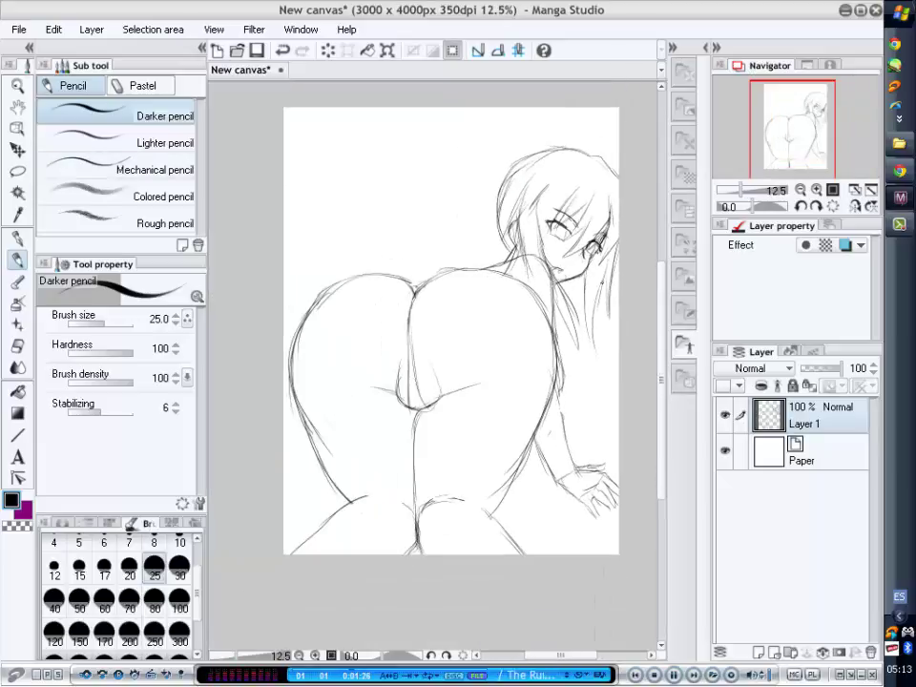
key(m)
click(150, 109)
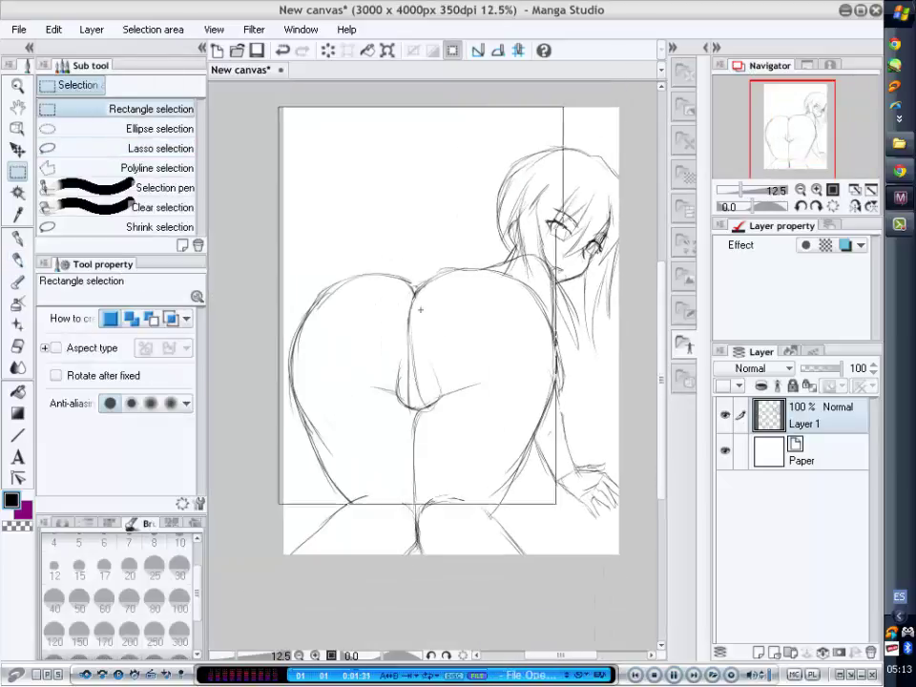
mouse_move(276, 100)
mouse_down()
mouse_move(625, 563)
mouse_move(508, 444)
mouse_up()
key(ctrl+t)
drag(395, 444, 395, 424)
drag(395, 265, 441, 304)
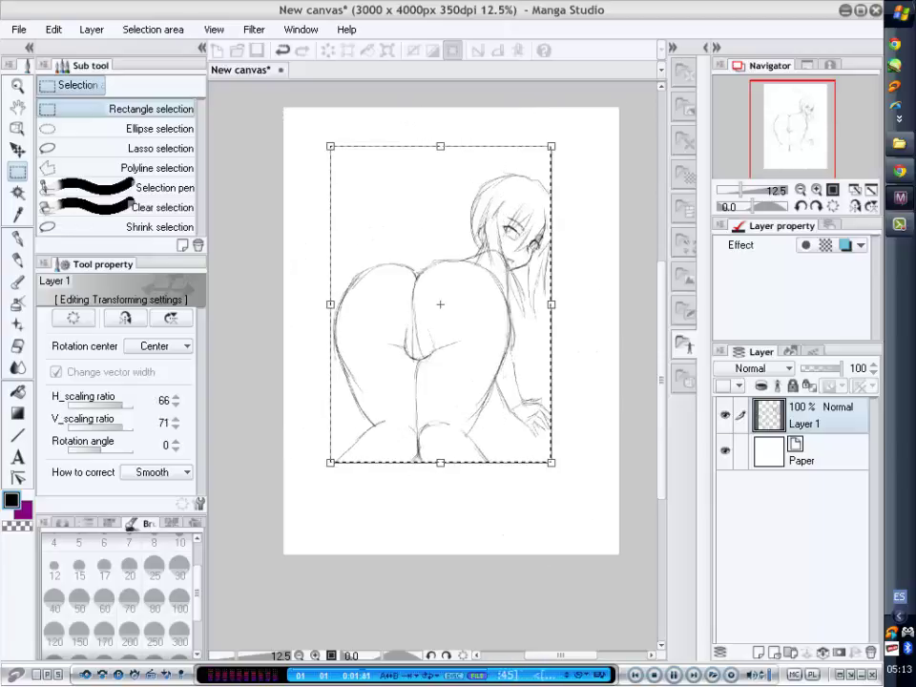
key(Return)
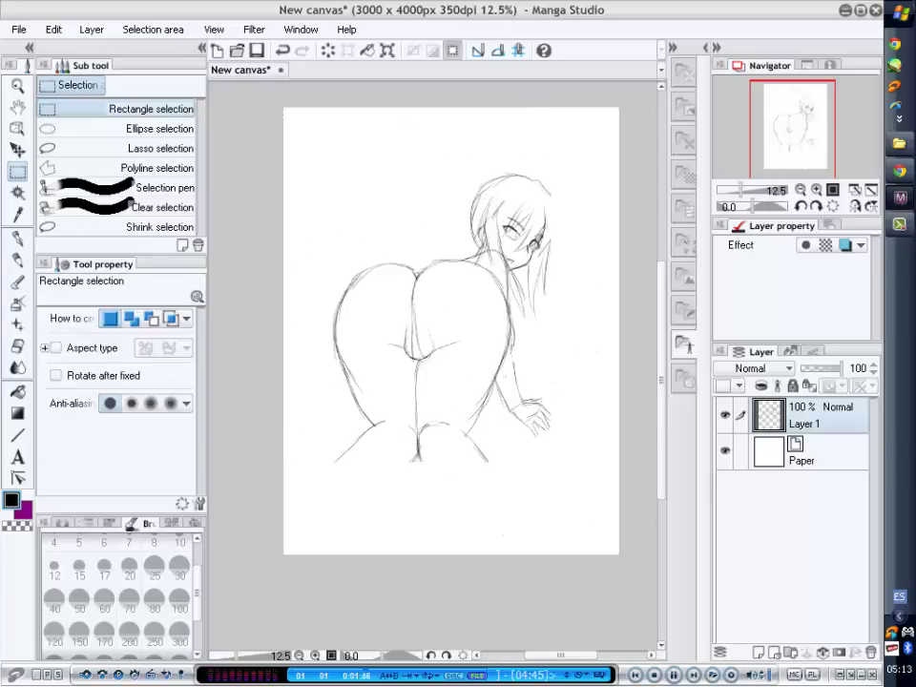
scroll(561, 226, up, 2)
scroll(561, 225, up, 2)
Darken the hair outline on both sides and the shoulder and neck-to-back lines.
key(p)
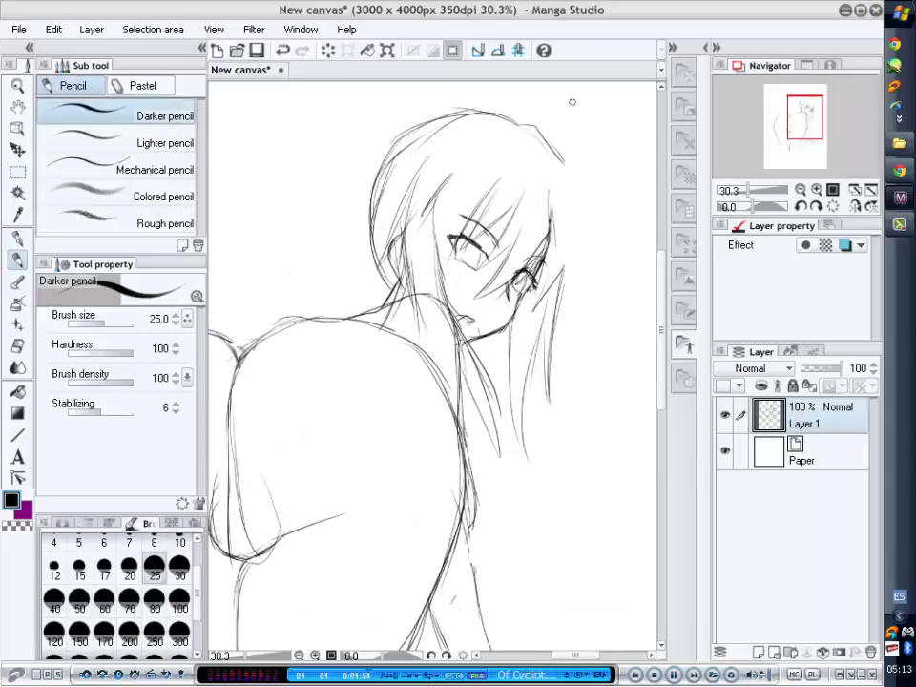
drag(570, 167, 599, 279)
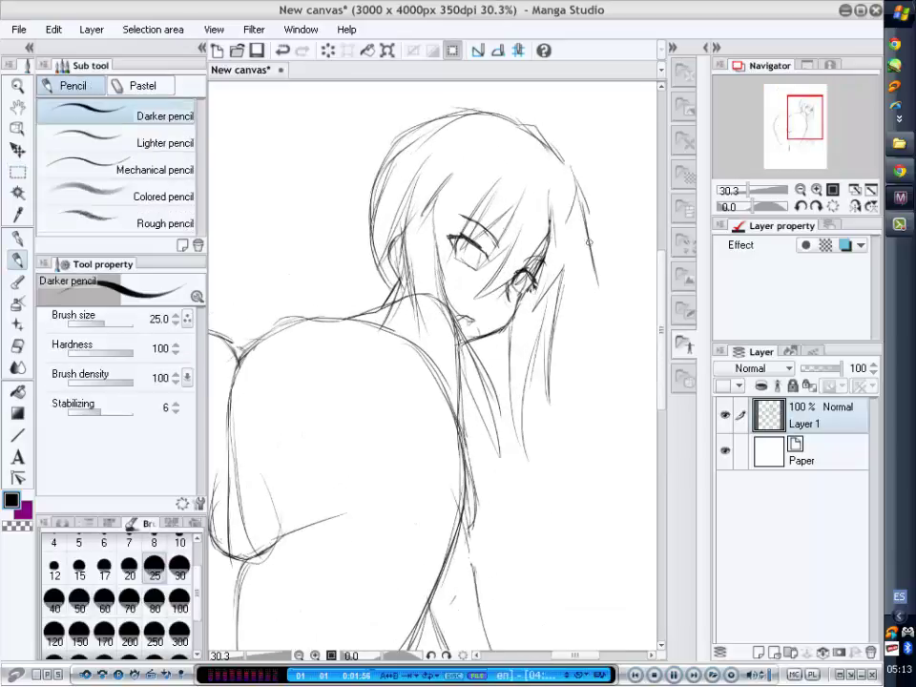
drag(578, 220, 563, 291)
mouse_move(407, 133)
mouse_down()
mouse_move(482, 114)
mouse_move(382, 191)
mouse_move(372, 253)
mouse_up()
mouse_move(394, 215)
mouse_down()
mouse_move(371, 291)
mouse_move(395, 283)
mouse_move(444, 296)
mouse_move(461, 367)
mouse_up()
key(e)
key(p)
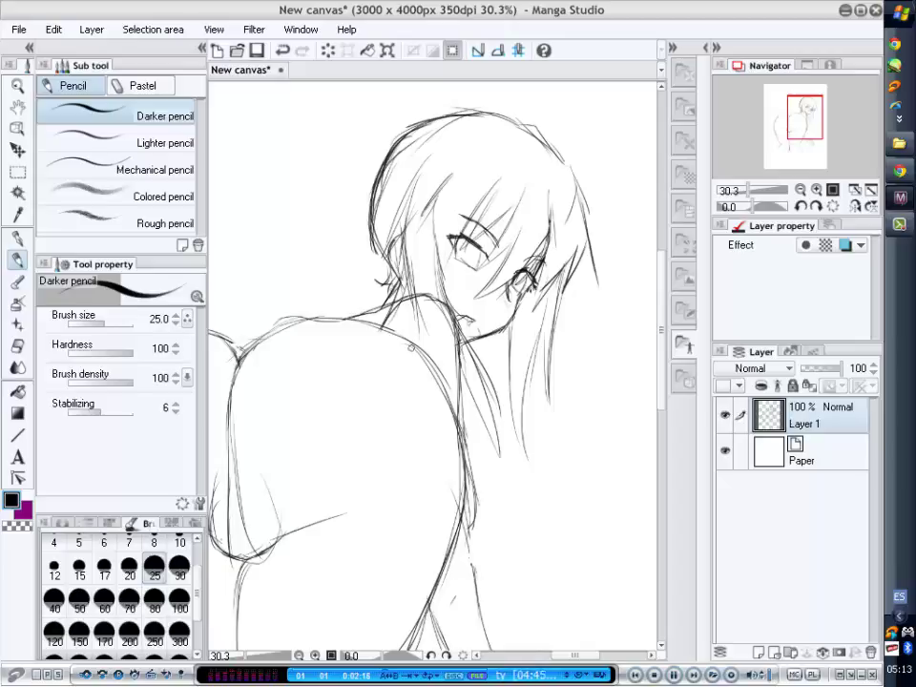
mouse_move(401, 346)
mouse_down()
mouse_move(434, 335)
mouse_move(460, 420)
mouse_up()
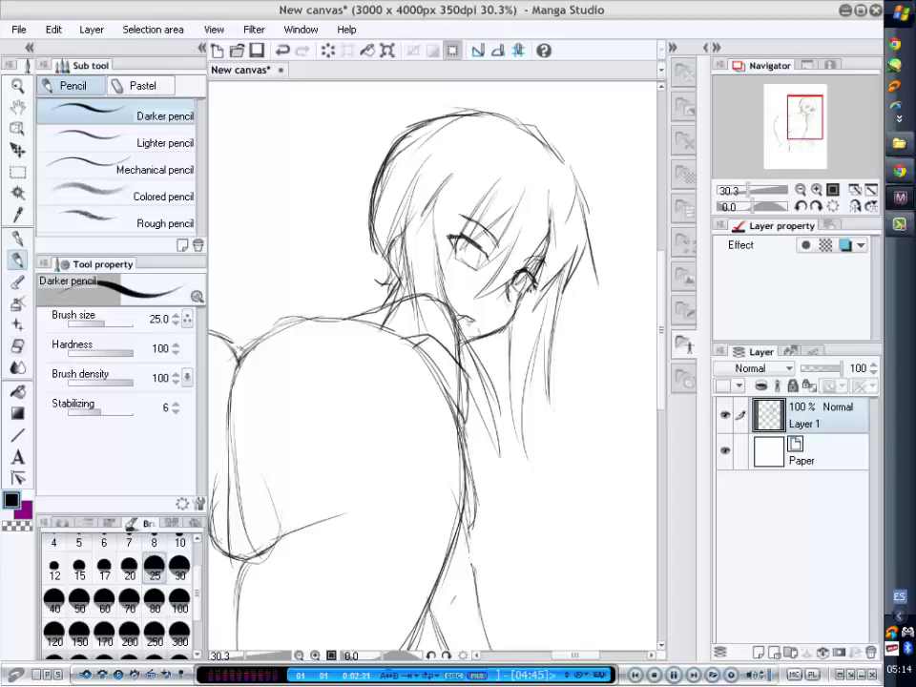
key(e)
key(p)
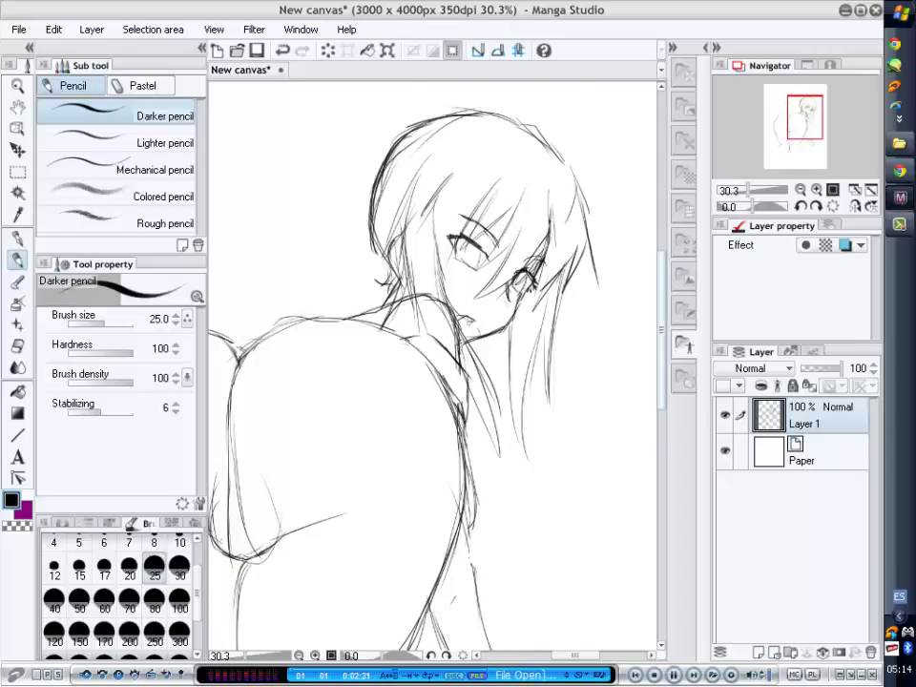
Darken the figure's upper body contour toward the upper-left edge, rotating the view as needed.
mouse_move(525, 382)
mouse_down()
mouse_move(308, 245)
mouse_move(248, 366)
mouse_move(239, 477)
mouse_move(287, 621)
mouse_up()
mouse_move(415, 506)
mouse_down()
mouse_move(399, 507)
mouse_move(370, 415)
mouse_up()
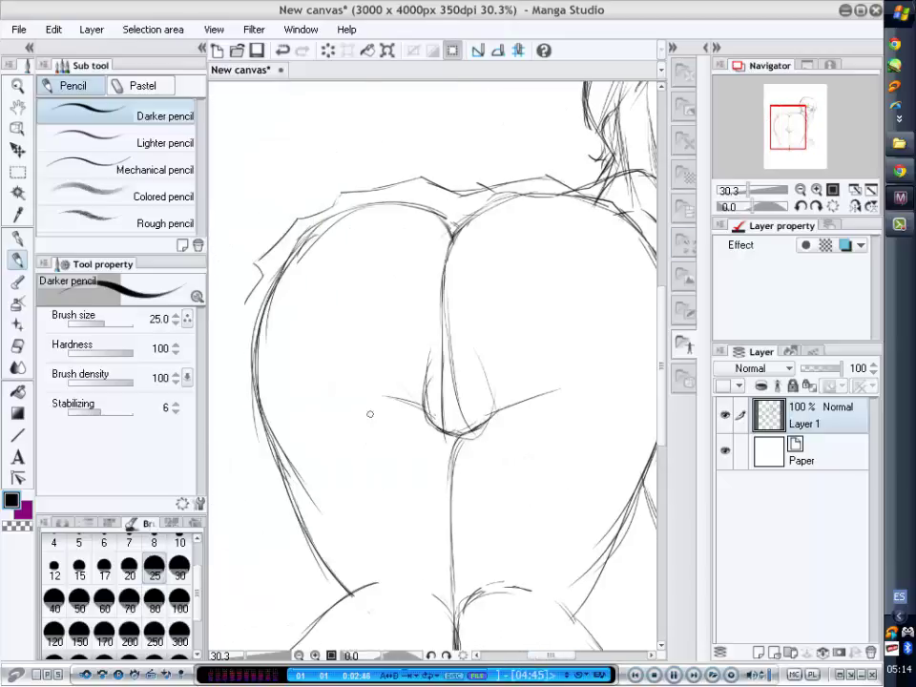
drag(451, 434, 355, 435)
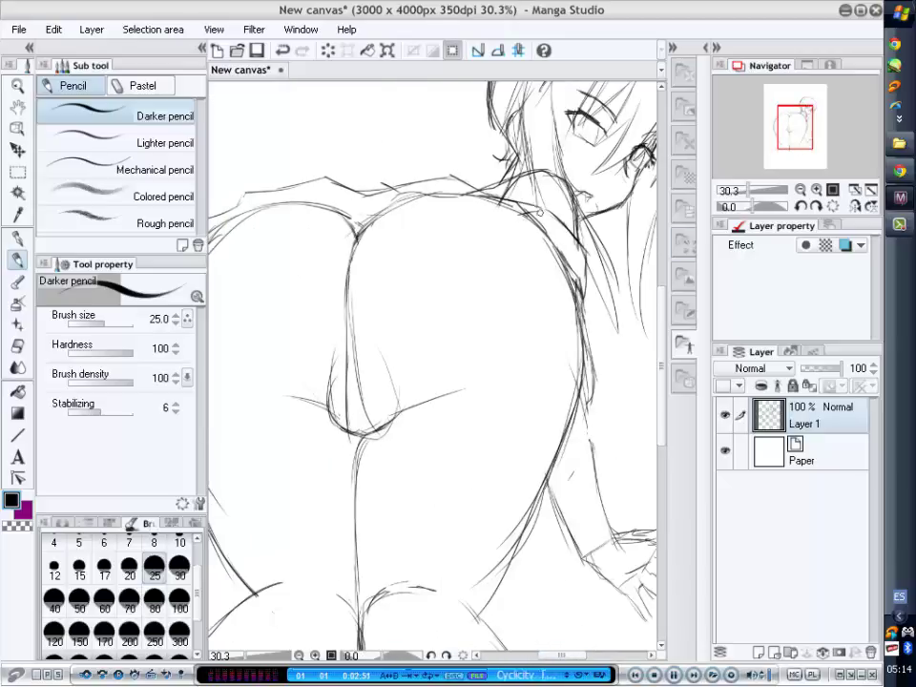
mouse_move(431, 313)
mouse_down()
mouse_move(409, 351)
mouse_move(430, 387)
mouse_up()
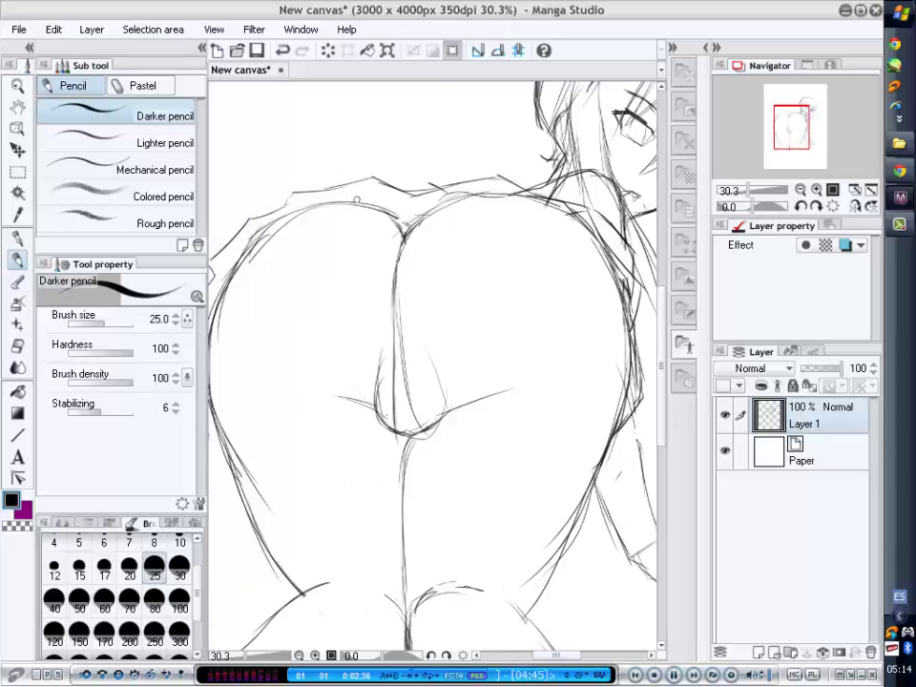
mouse_move(268, 139)
mouse_down()
mouse_move(307, 174)
mouse_move(333, 174)
mouse_up()
mouse_move(534, 212)
mouse_down()
mouse_move(324, 208)
mouse_move(277, 250)
mouse_up()
drag(372, 224, 246, 237)
drag(521, 362, 426, 362)
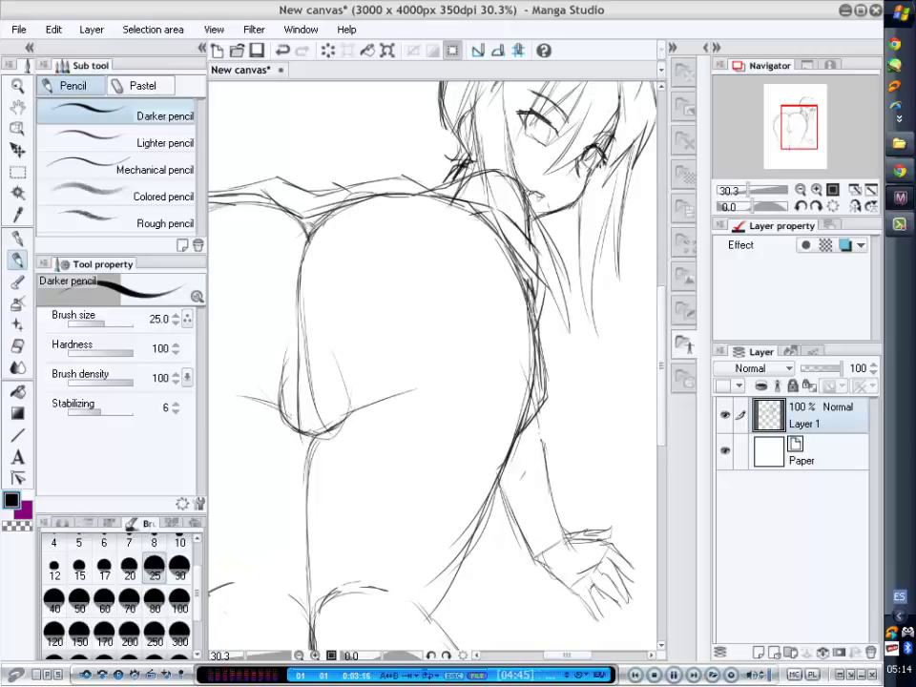
Trace the upper-left hair outline with the Darker pencil, rotating the canvas -90° and back upright.
scroll(536, 177, up, 1)
scroll(530, 220, up, 3)
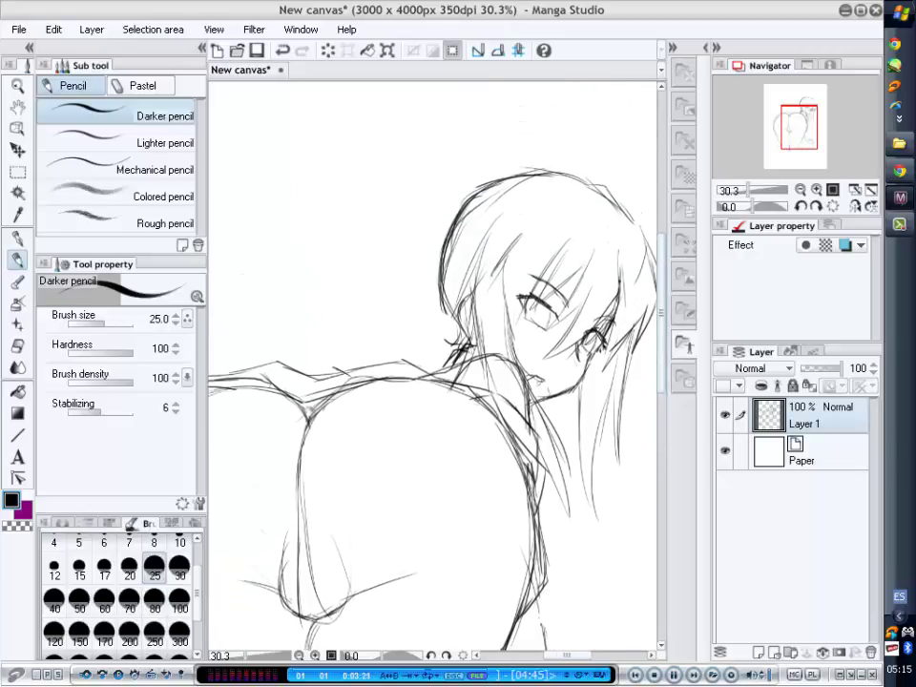
scroll(522, 277, up, 1)
key(e)
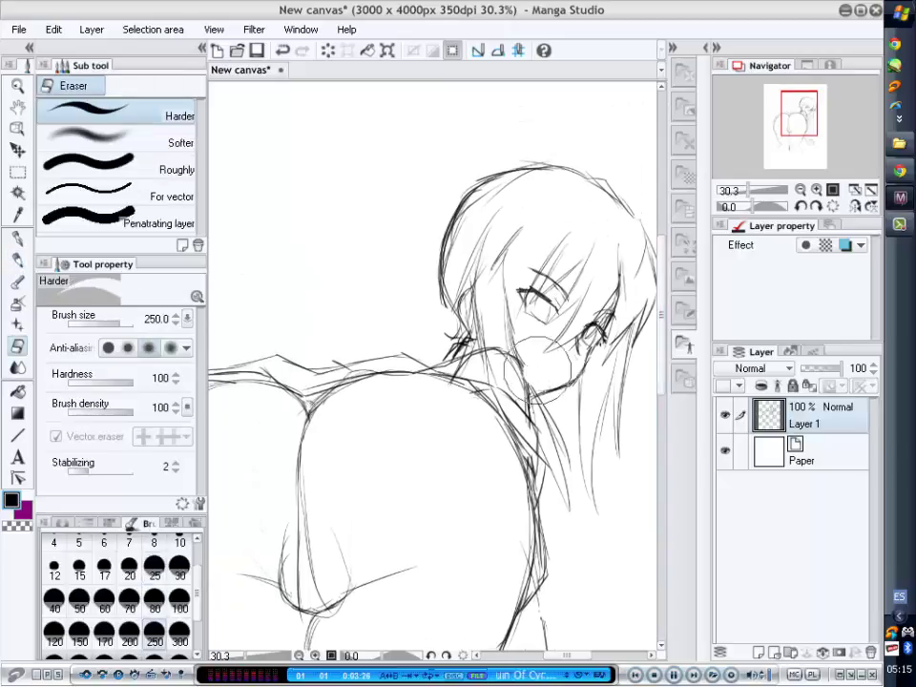
key(p)
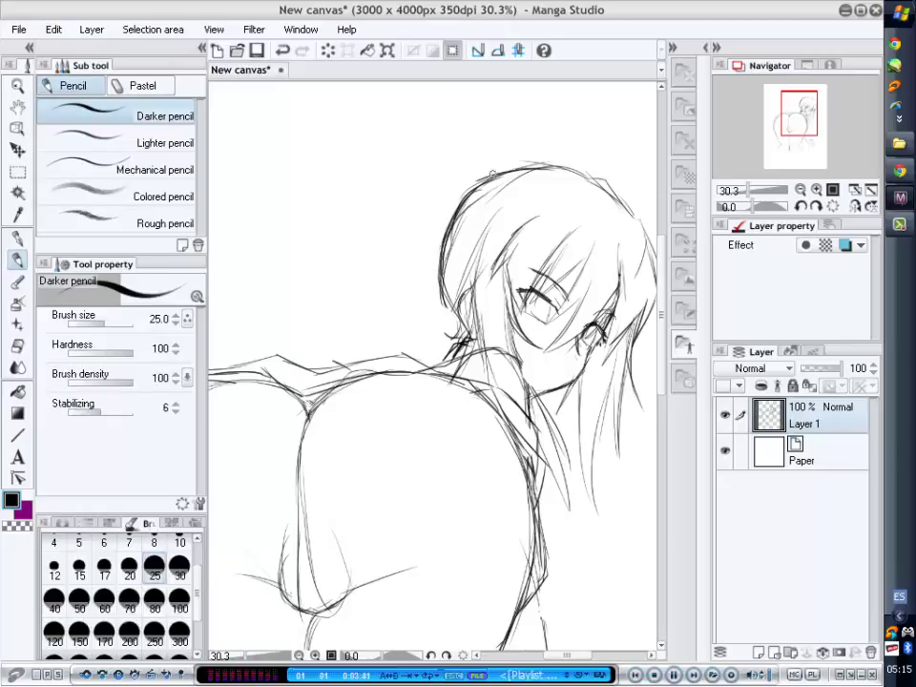
drag(498, 175, 443, 219)
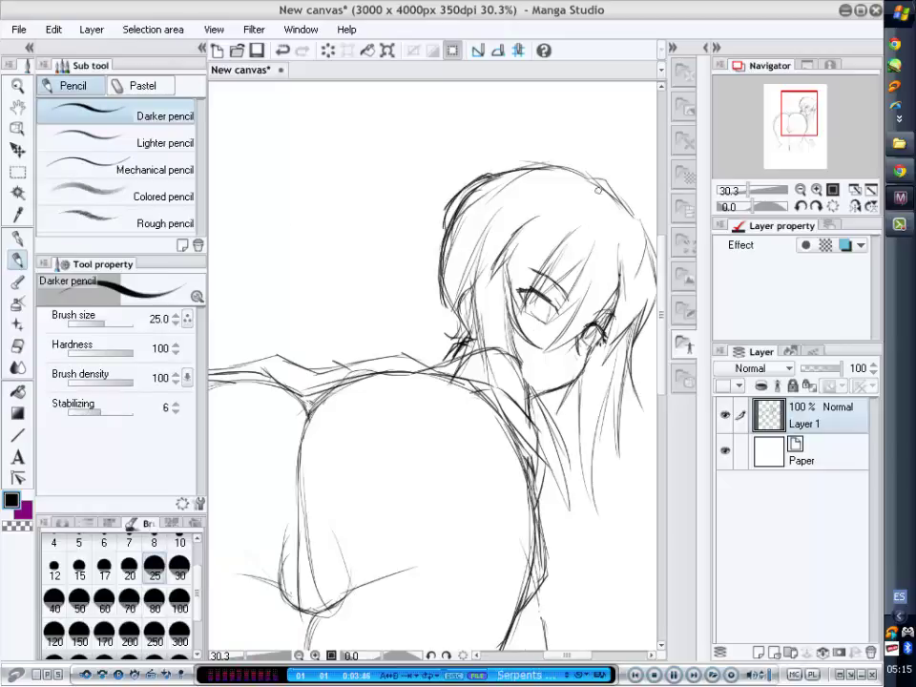
key(minus)
key(minus)
key(minus)
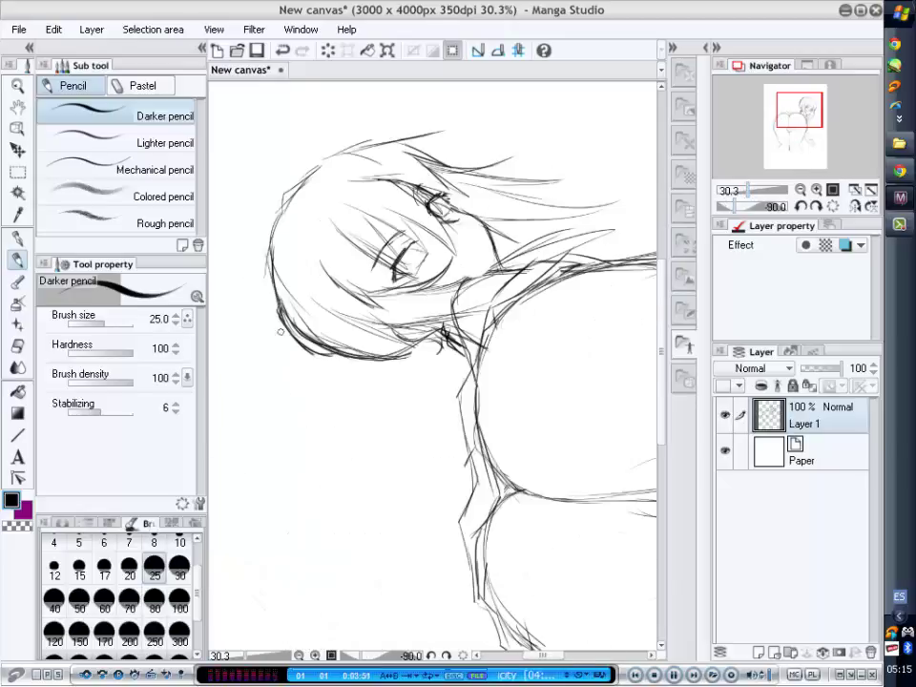
key(ctrl+at)
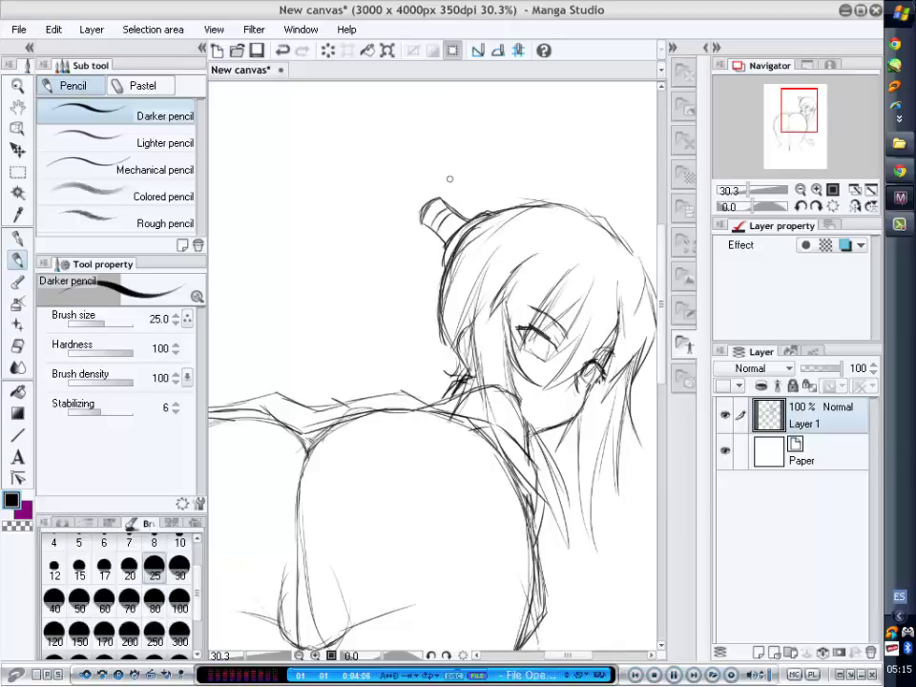
Cap the hair bun and add jagged spiky strokes above and left of the head.
mouse_move(440, 190)
mouse_down()
mouse_move(414, 219)
mouse_move(444, 188)
mouse_move(423, 191)
mouse_move(415, 227)
mouse_move(447, 183)
mouse_move(406, 215)
mouse_move(405, 234)
mouse_move(432, 181)
mouse_move(447, 195)
mouse_up()
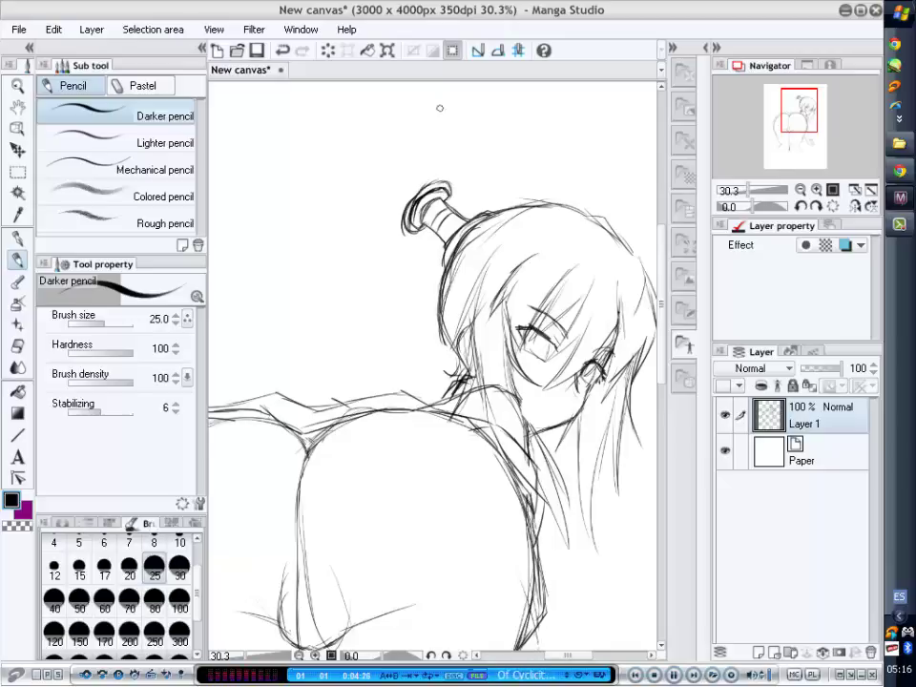
mouse_move(411, 130)
mouse_down()
mouse_move(483, 87)
mouse_move(494, 117)
mouse_move(324, 122)
mouse_move(286, 224)
mouse_up()
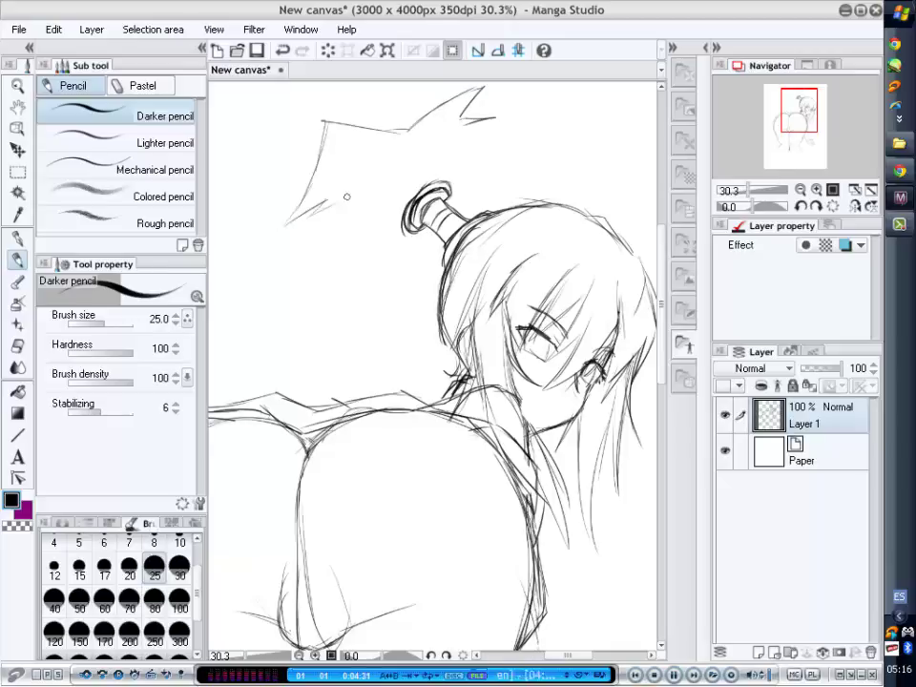
mouse_move(339, 210)
mouse_down()
mouse_move(306, 325)
mouse_move(353, 330)
mouse_up()
mouse_move(396, 287)
mouse_down()
mouse_move(420, 344)
mouse_move(429, 334)
mouse_up()
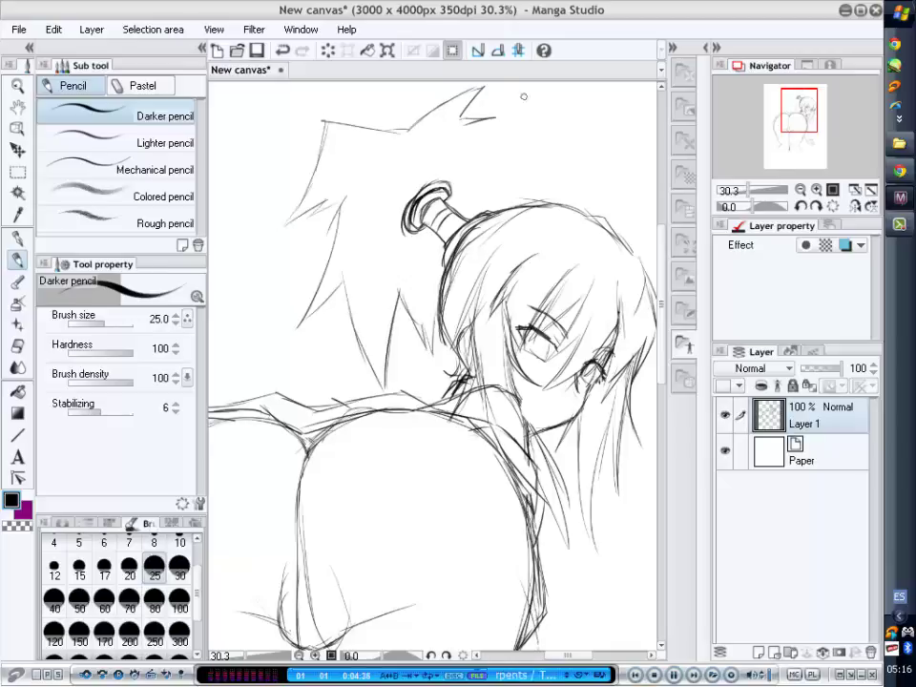
mouse_move(496, 118)
mouse_down()
mouse_move(523, 162)
mouse_move(488, 204)
mouse_up()
drag(347, 197, 296, 228)
drag(365, 97, 400, 133)
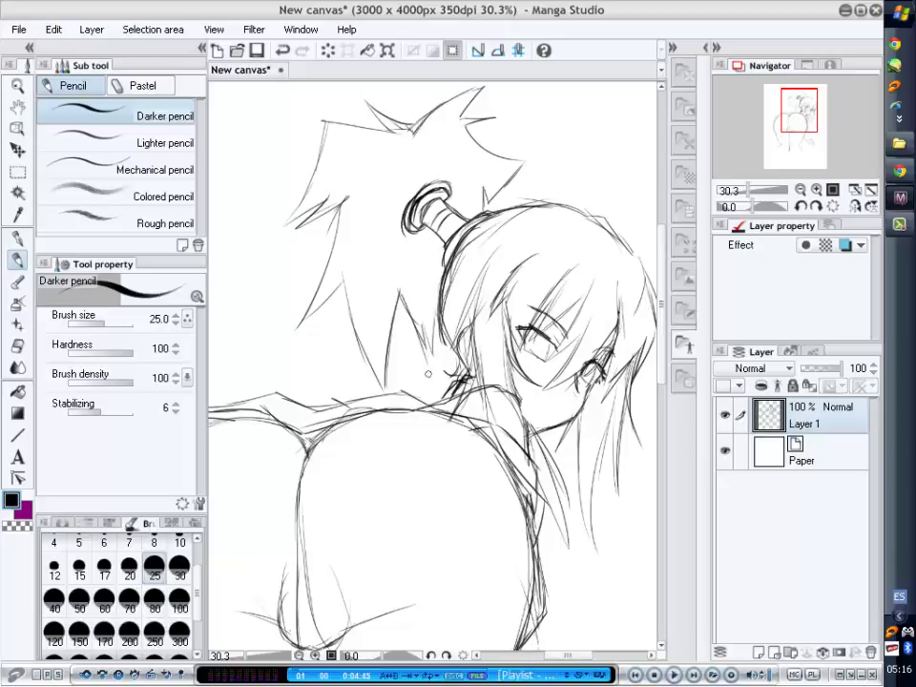
Erase the eye and lash lines with the hard eraser, then add Layer 2 above Layer 1.
scroll(496, 306, down, 3)
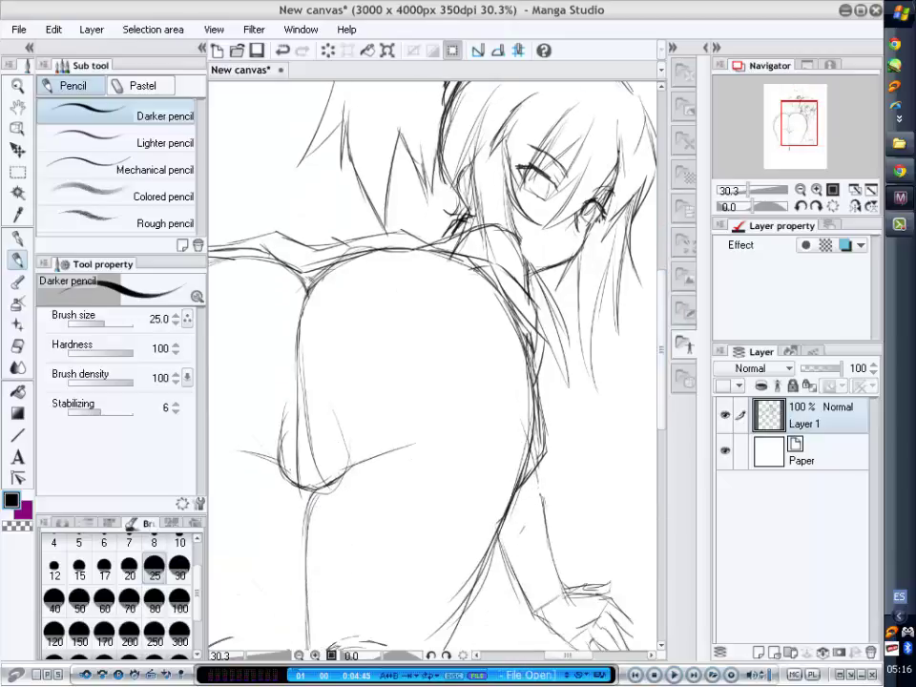
key(e)
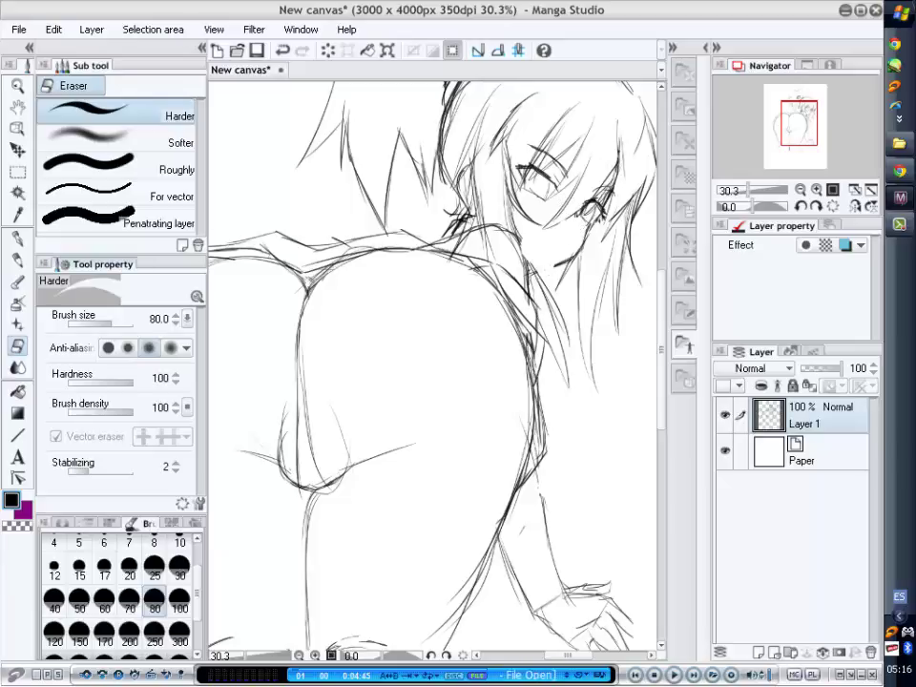
key(p)
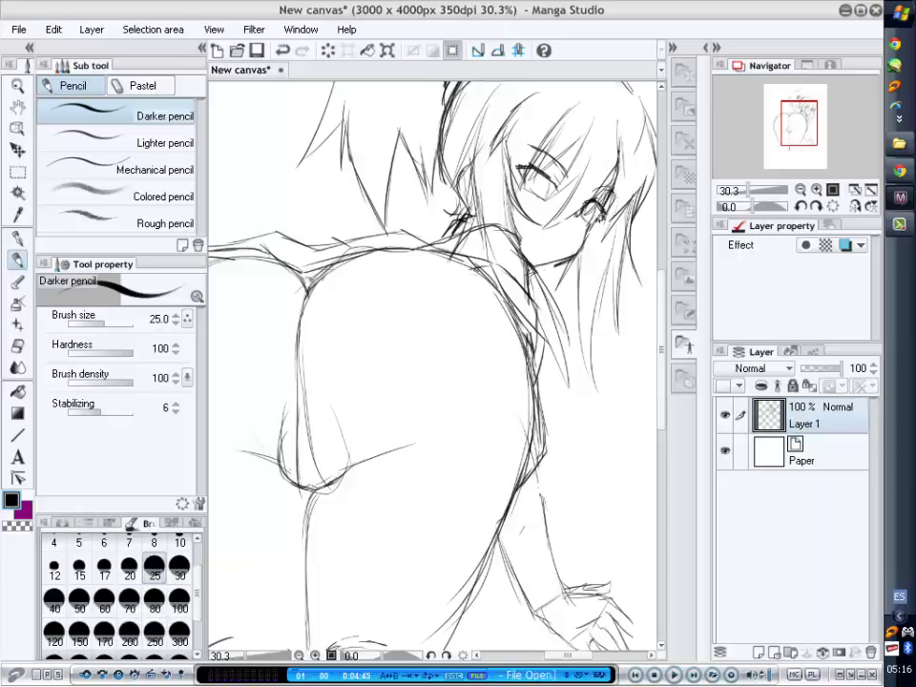
key(e)
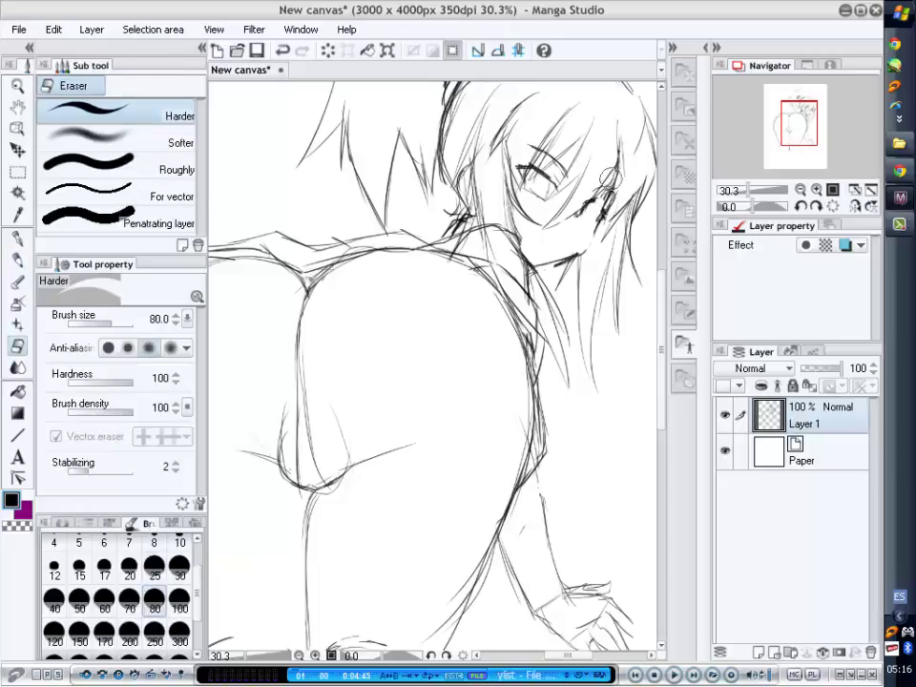
mouse_move(578, 202)
mouse_down()
mouse_move(549, 156)
mouse_move(527, 180)
mouse_move(592, 205)
mouse_move(624, 144)
mouse_up()
key(p)
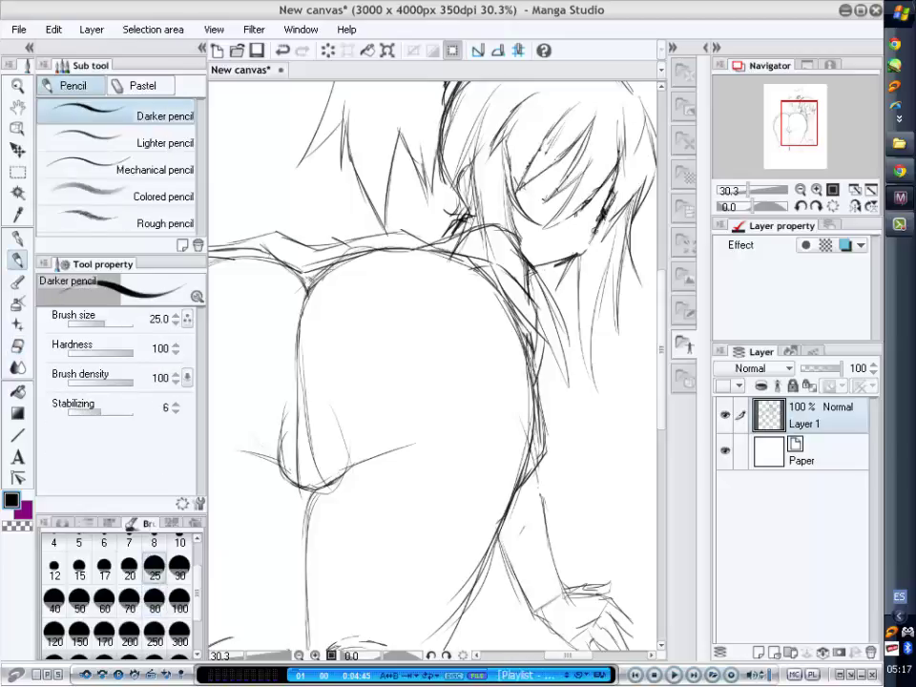
scroll(497, 286, up, 2)
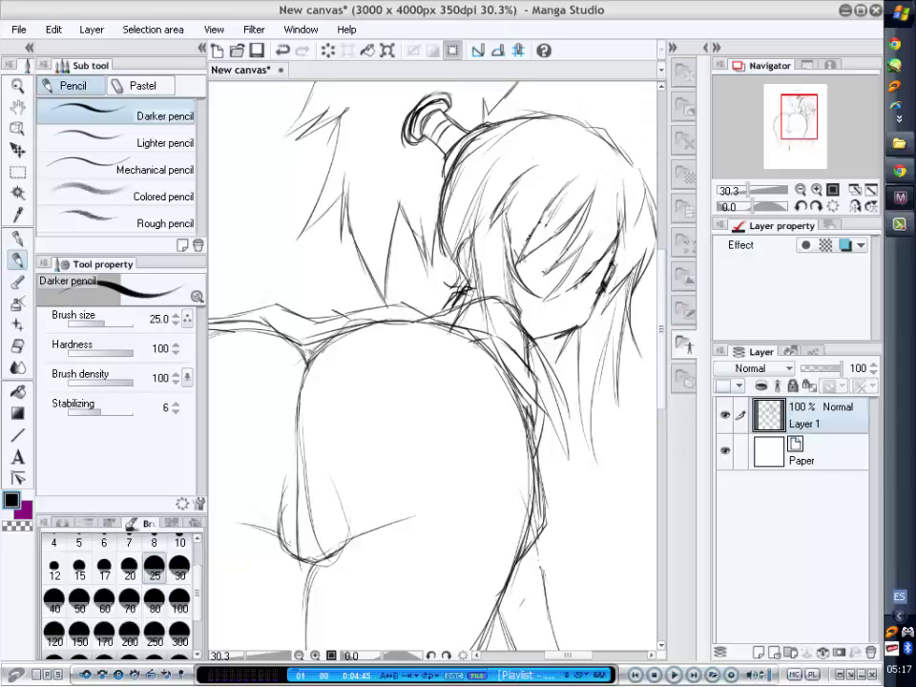
key(ctrl+shift+n)
Load the Neurotech album folder into the media player through its Abrir dialog.
key(ctrl+o)
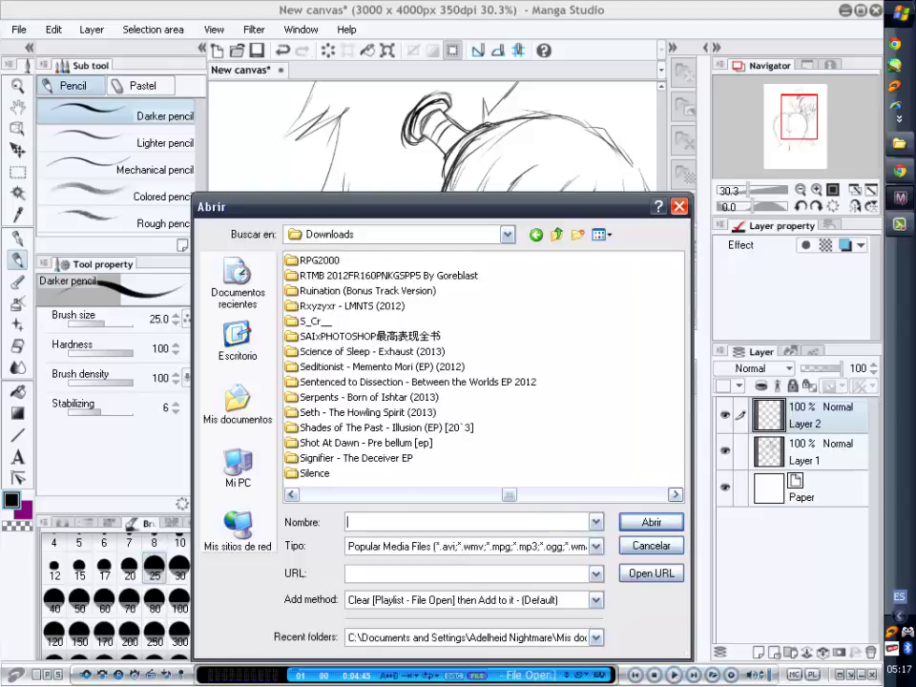
key(n)
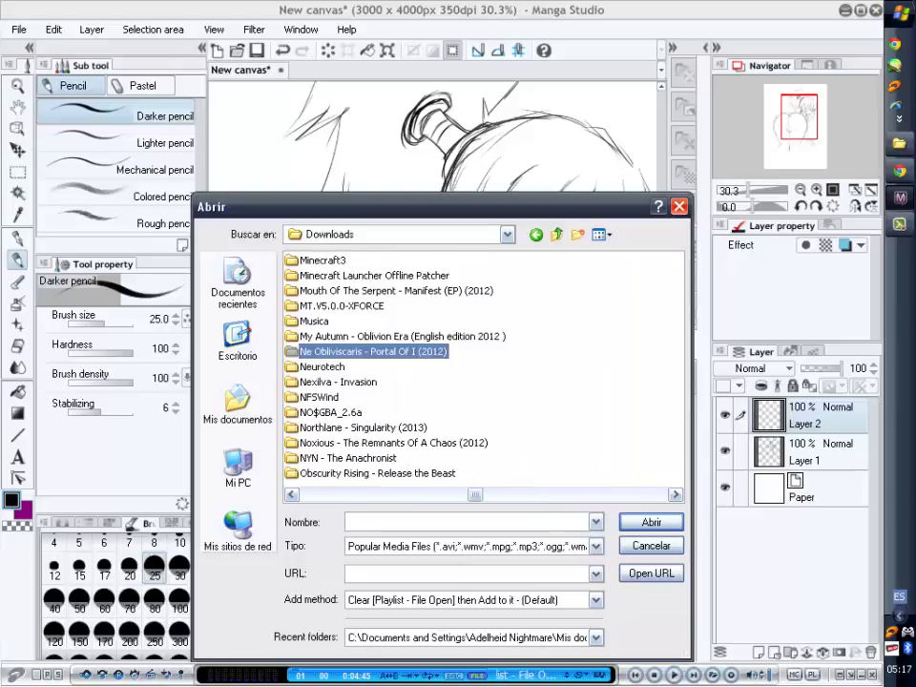
key(Down)
key(Return)
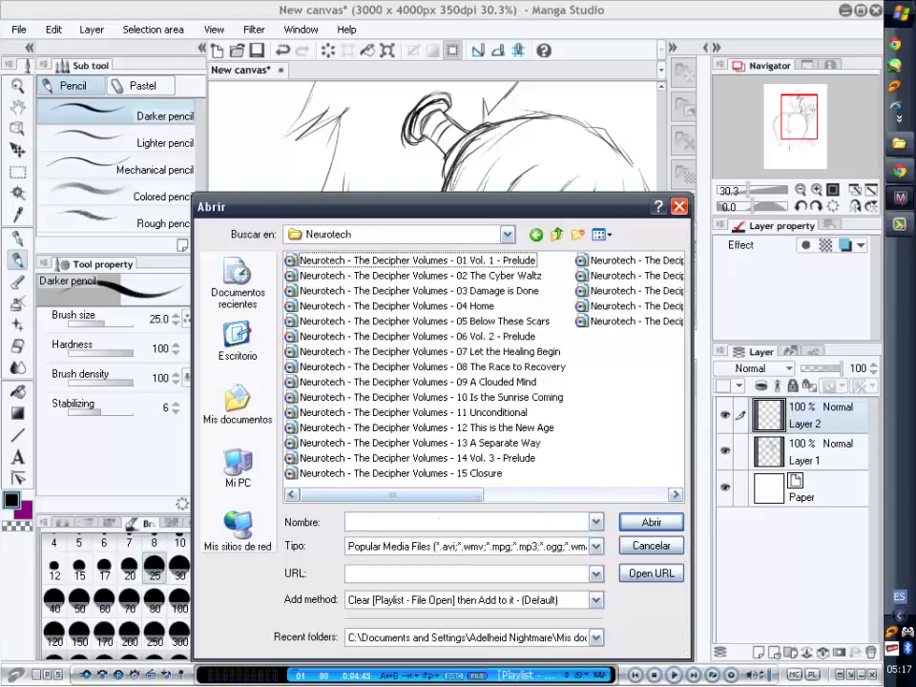
key(Escape)
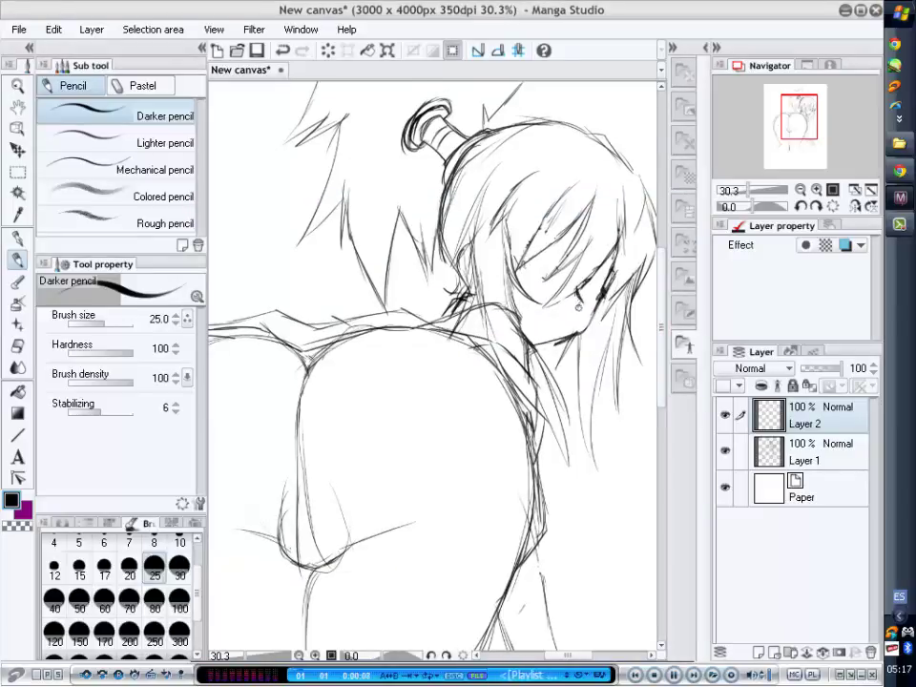
Draw a small smiling mouth and eye strokes, erasing stray lines around the right eye.
drag(532, 318, 538, 322)
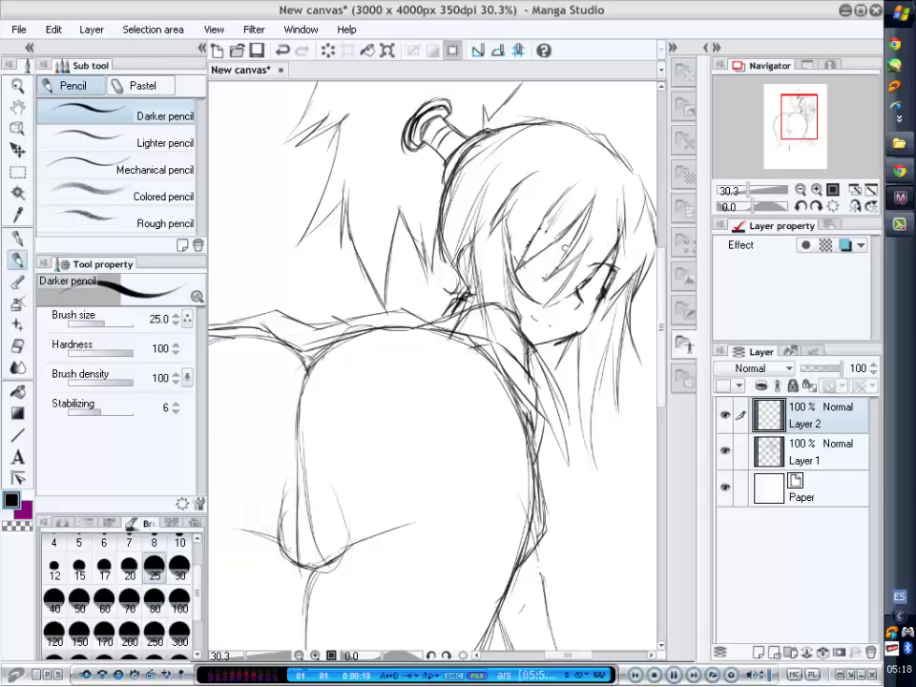
drag(558, 235, 530, 229)
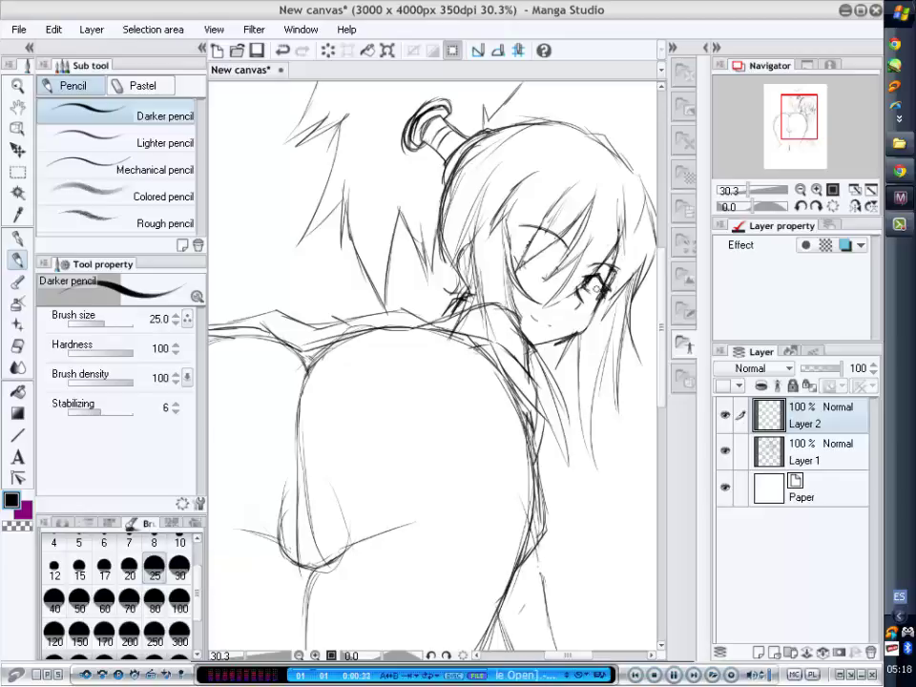
mouse_move(552, 240)
mouse_down()
mouse_move(525, 232)
mouse_move(550, 245)
mouse_up()
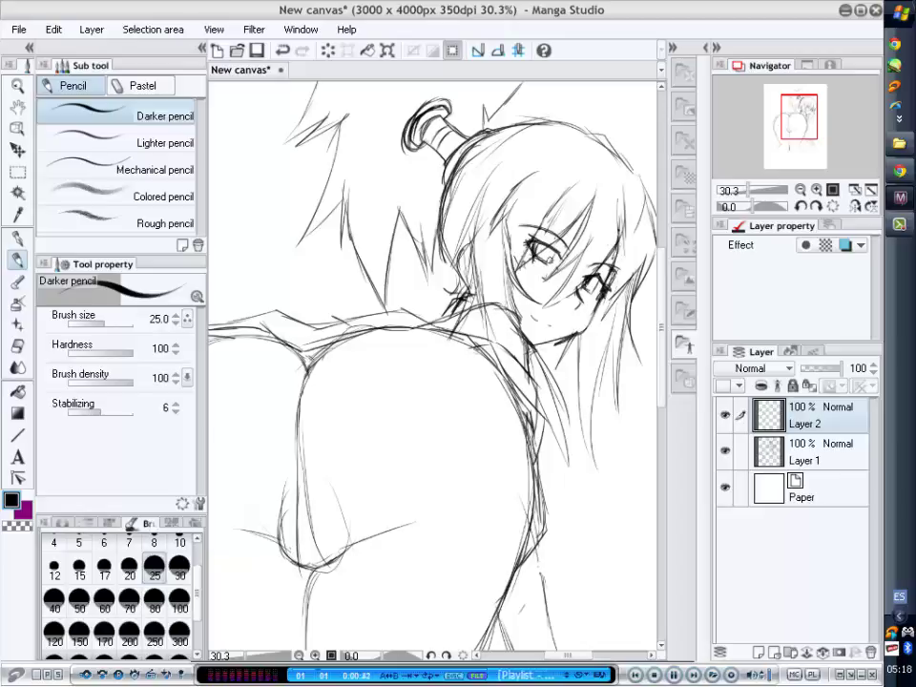
key(e)
drag(582, 272, 601, 287)
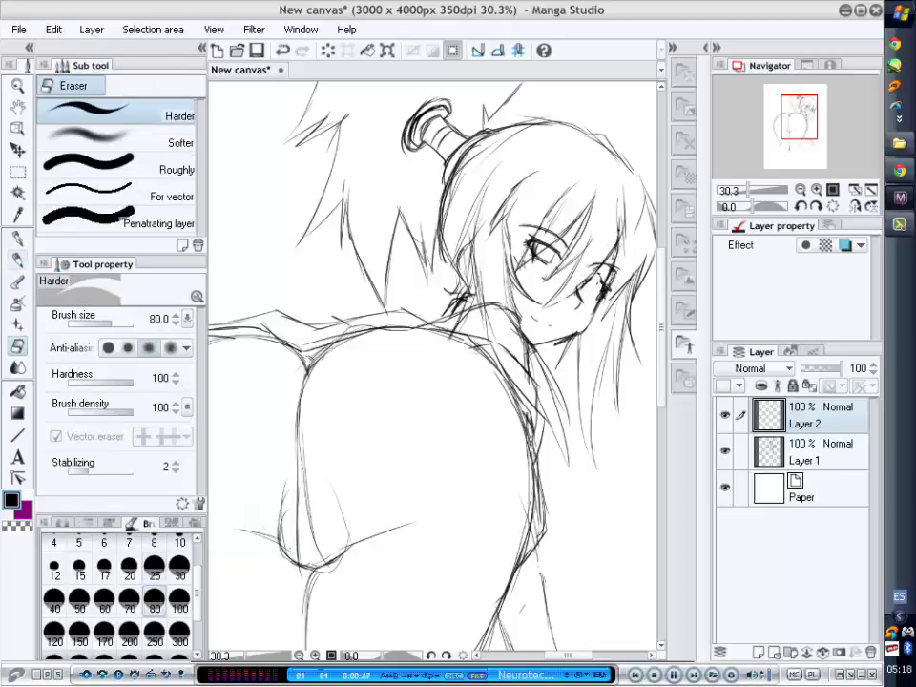
key(p)
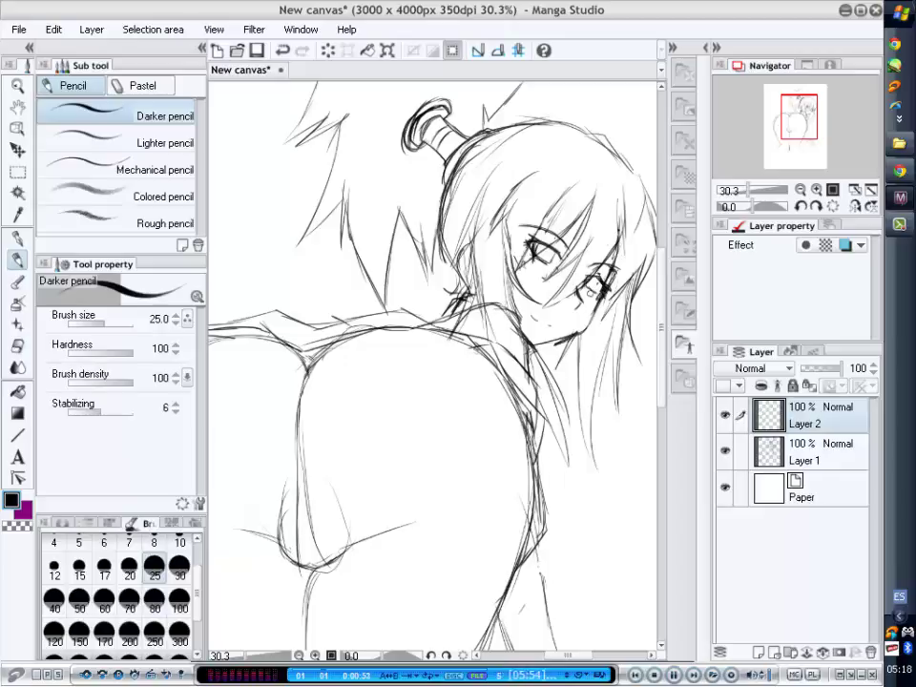
Select the eye area and rotate it about -3°, nudging it slightly left.
key(e)
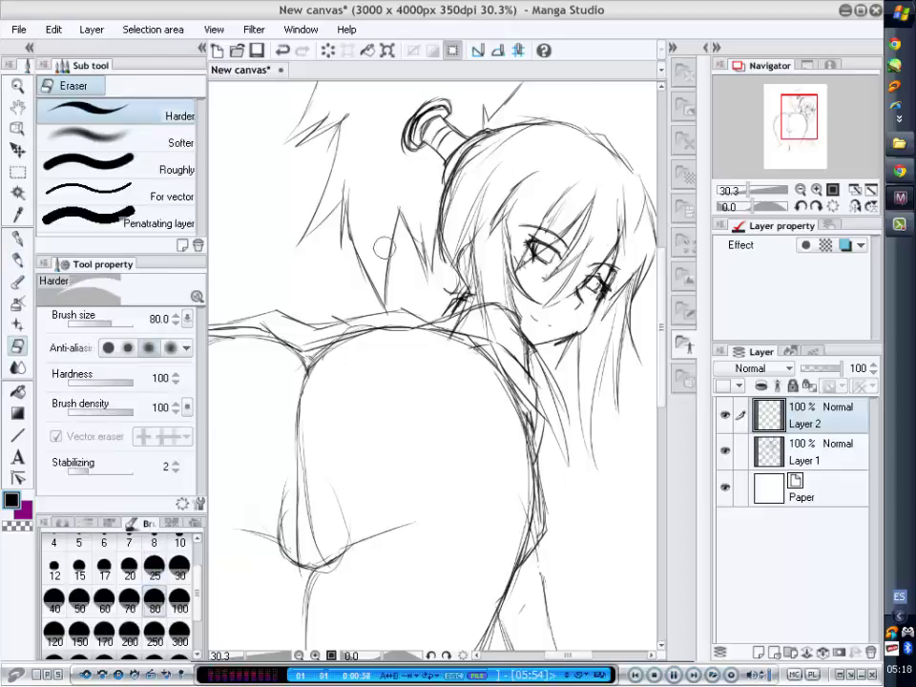
key(m)
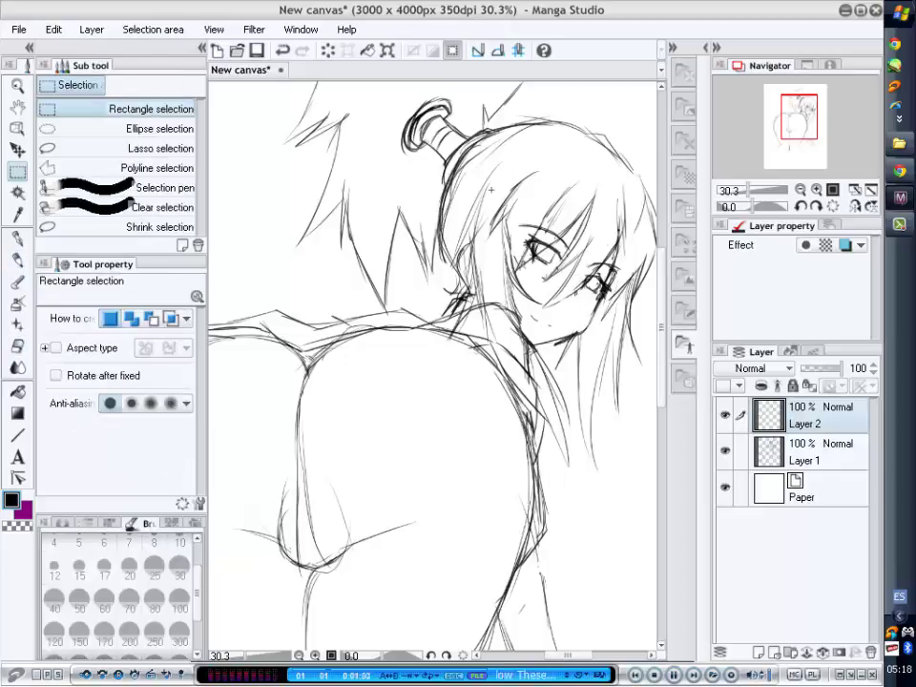
mouse_move(491, 191)
mouse_down()
mouse_move(576, 287)
mouse_move(592, 283)
mouse_up()
key(ctrl+t)
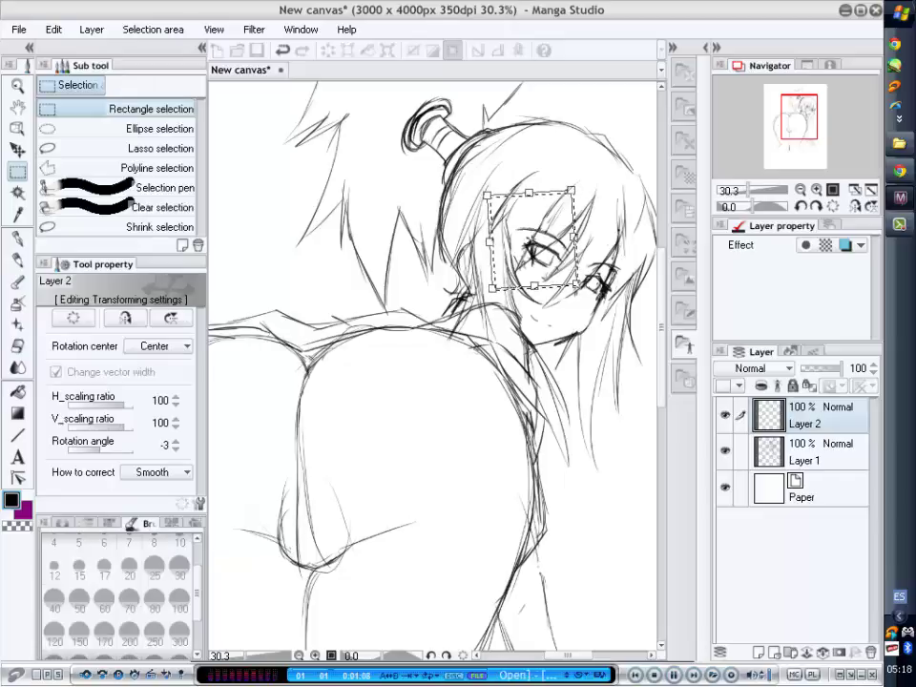
drag(532, 244, 529, 243)
key(Return)
key(ctrl+d)
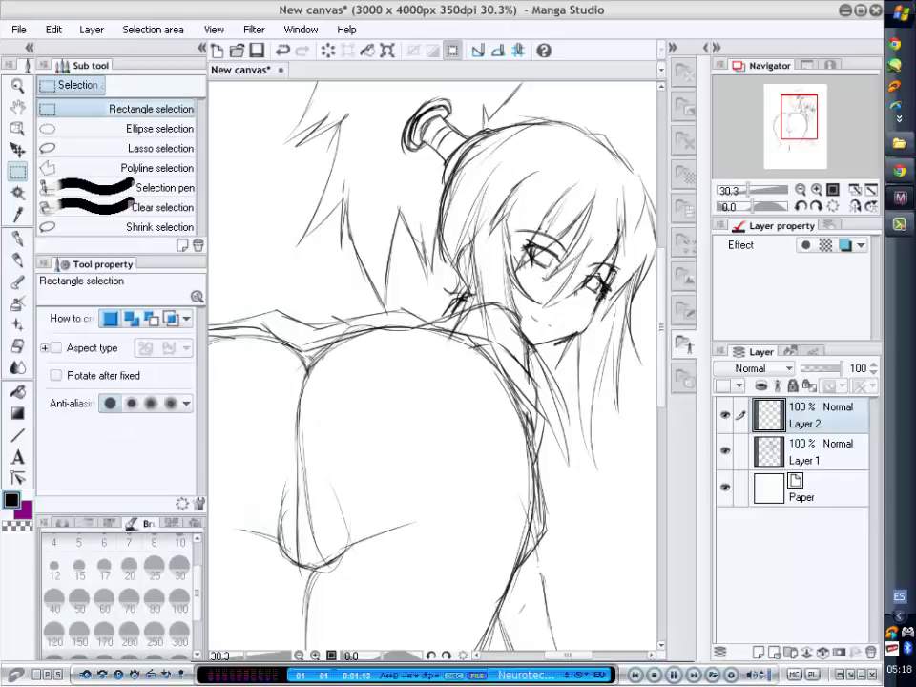
Add short pencil strokes in the hair and near the eye.
key(p)
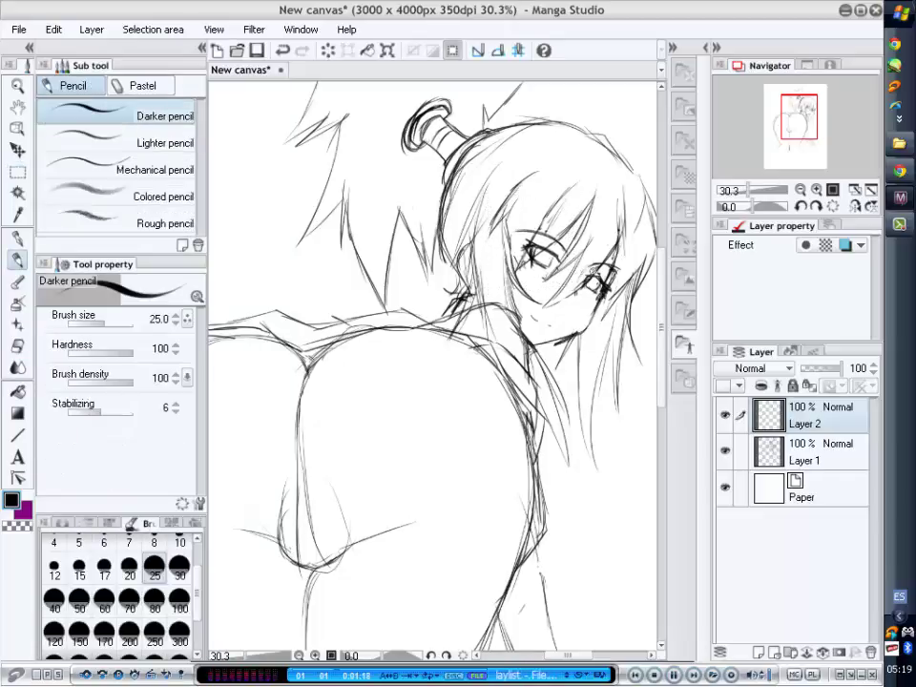
mouse_move(437, 209)
mouse_down()
mouse_move(427, 254)
mouse_move(401, 260)
mouse_up()
drag(528, 268, 540, 278)
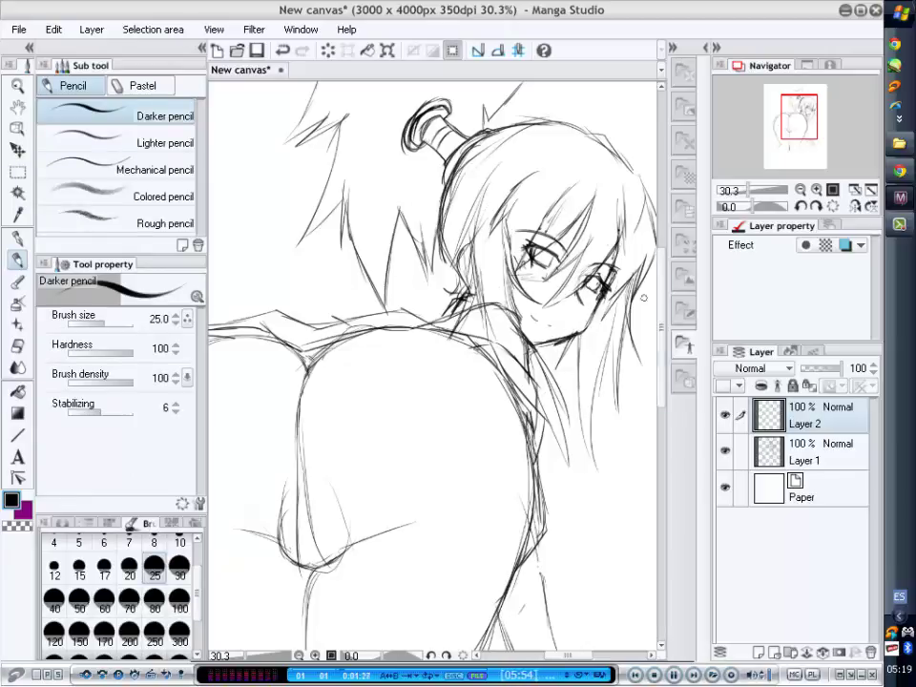
scroll(520, 277, down, 2)
On Layer 1, draw the inner thigh contour and rework the left hip line.
scroll(520, 277, down, 1)
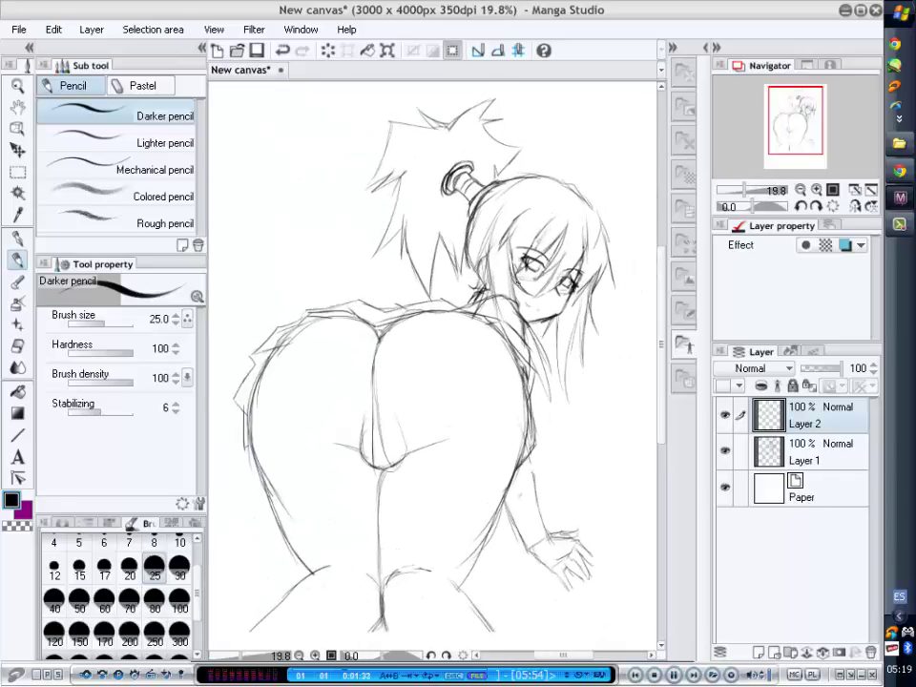
scroll(520, 277, up, 1)
key(alt+bracketleft)
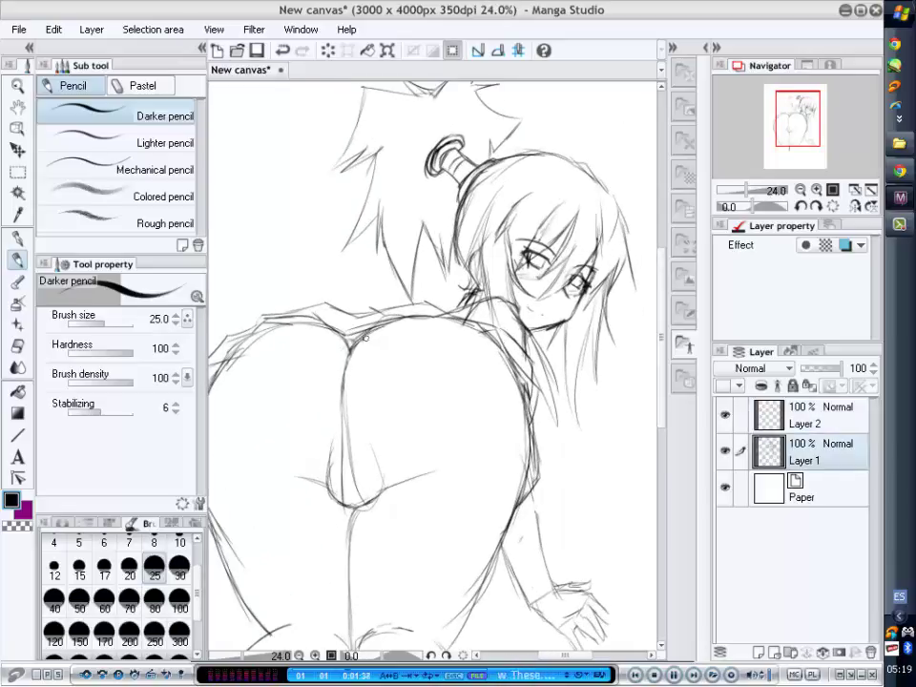
drag(337, 407, 344, 482)
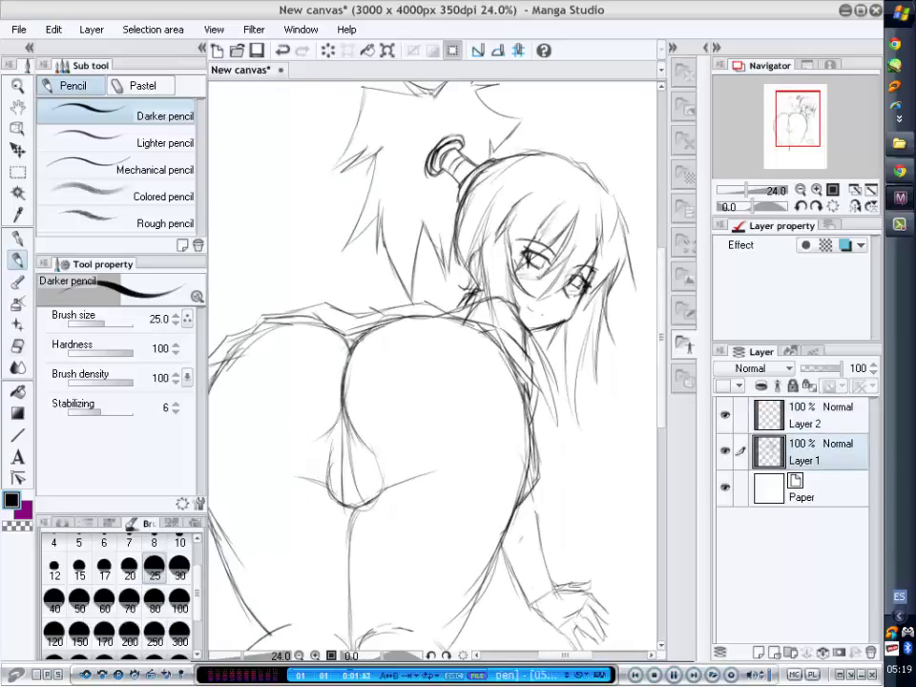
key(e)
mouse_move(243, 298)
mouse_down()
mouse_move(256, 330)
mouse_move(237, 348)
mouse_move(303, 355)
mouse_up()
key(p)
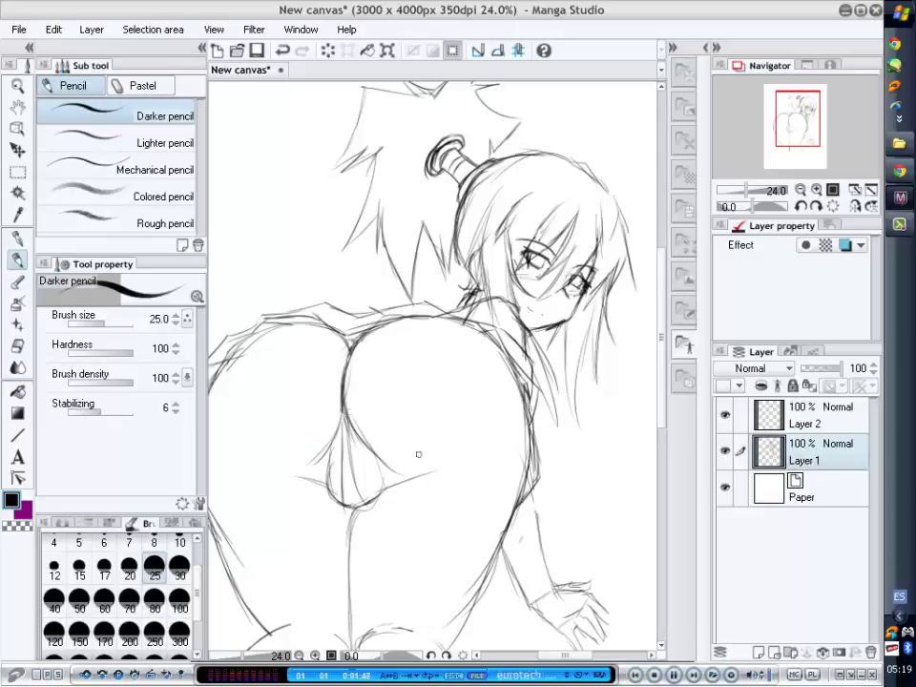
Rework the left outline and lower thigh, then erase and redraw the crotch lines.
key(e)
mouse_move(246, 334)
mouse_down()
mouse_move(258, 363)
mouse_move(244, 363)
mouse_move(250, 378)
mouse_up()
key(p)
drag(387, 481, 321, 484)
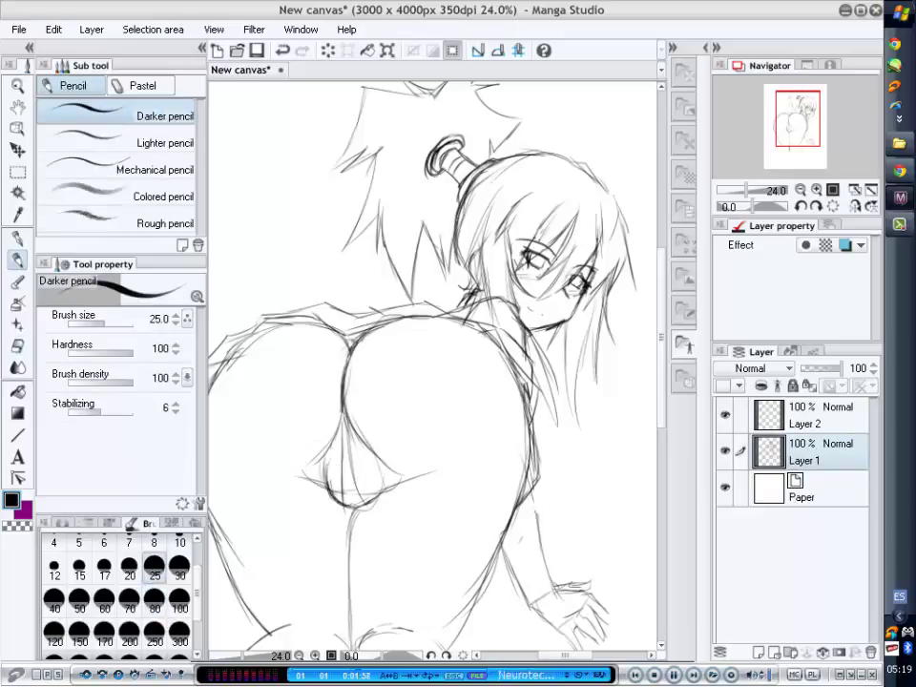
key(e)
drag(344, 440, 364, 490)
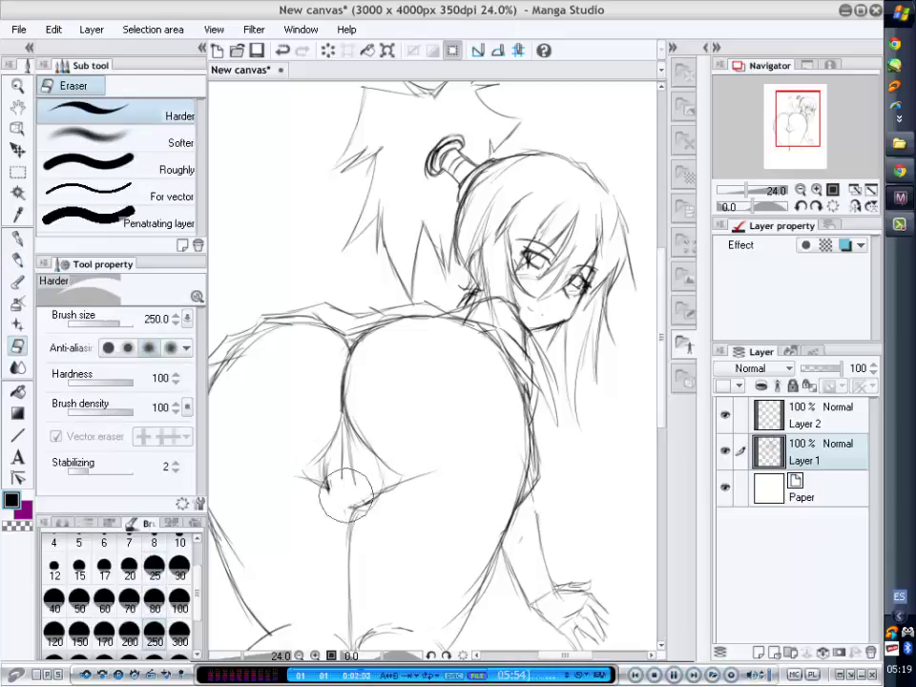
key(p)
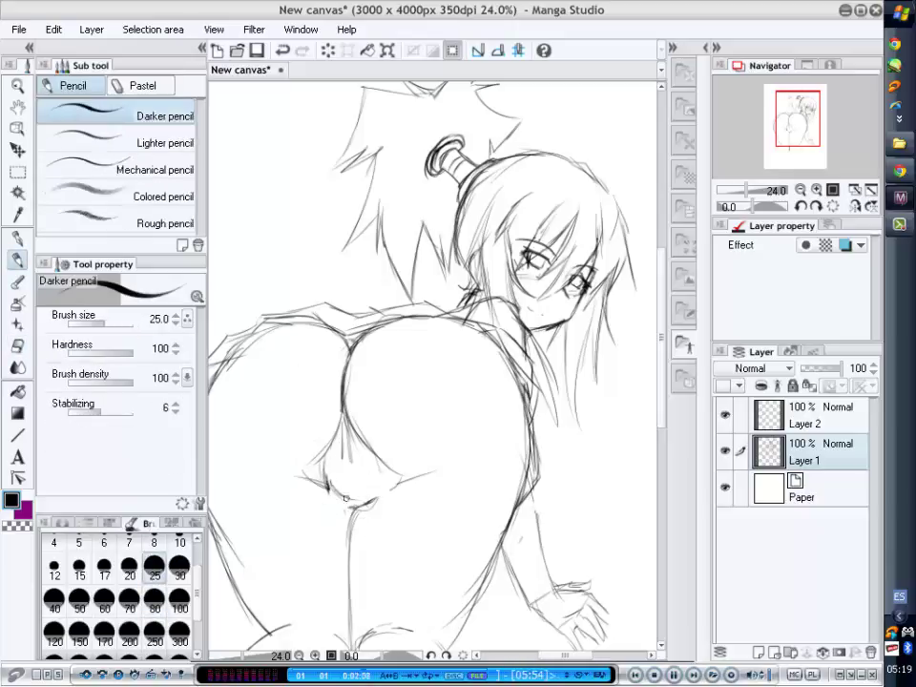
drag(341, 420, 346, 482)
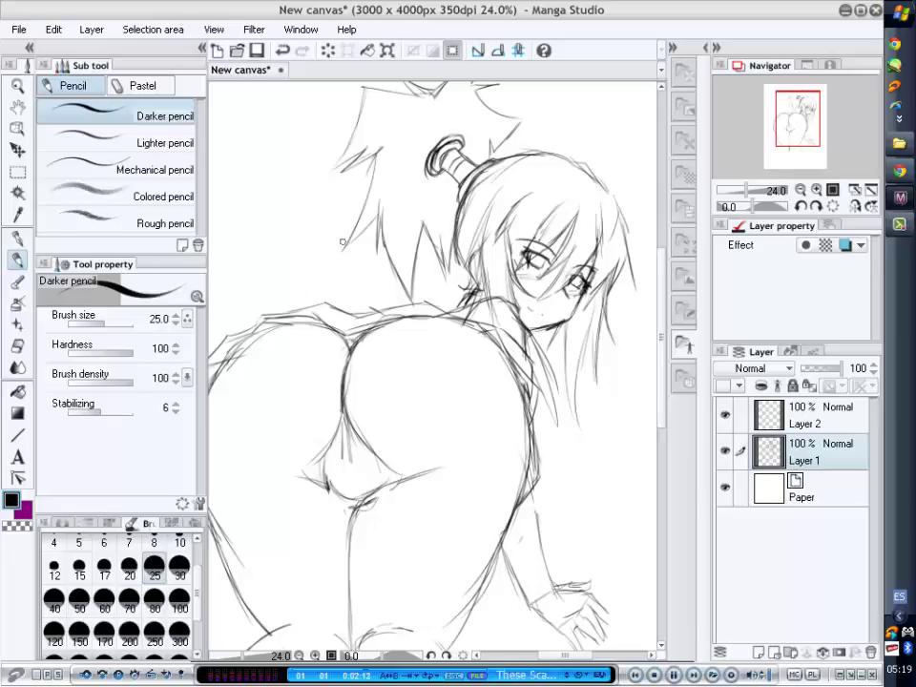
drag(355, 420, 362, 491)
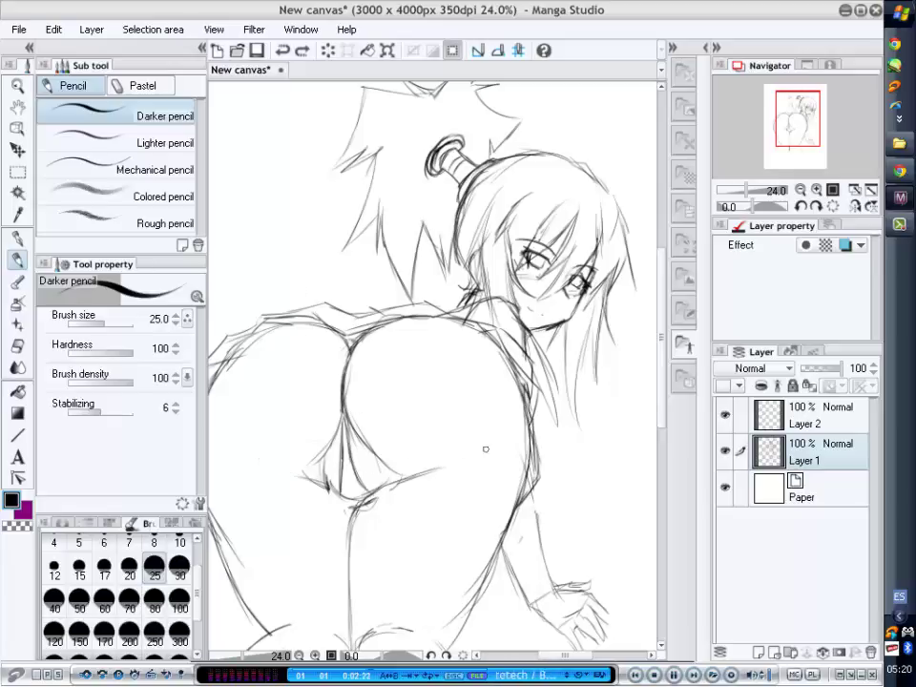
Add a curved crotch stroke, redraw the left hip outline, and draw lines across the knees.
scroll(342, 455, down, 3)
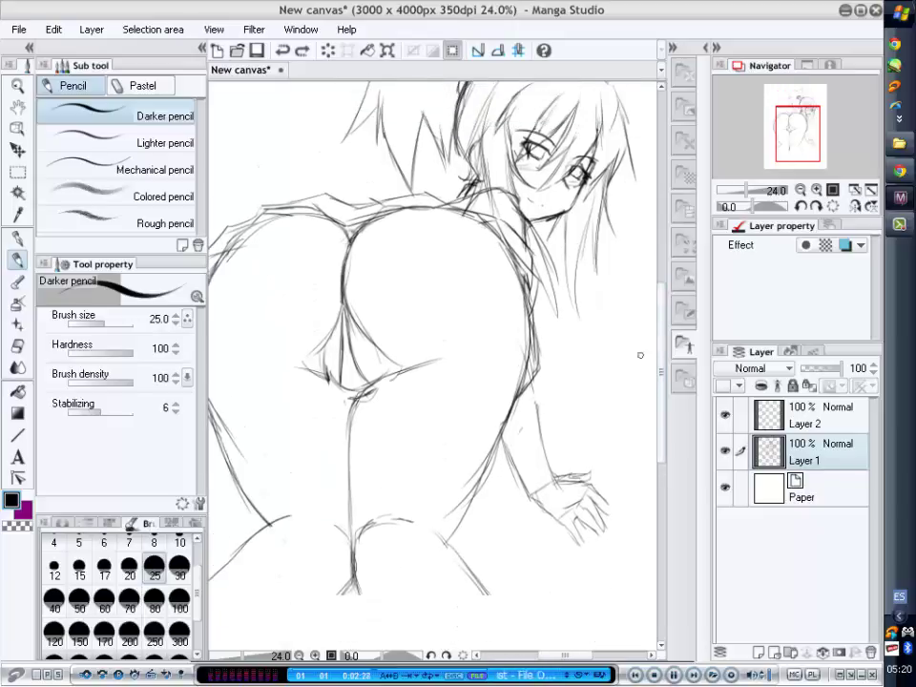
drag(365, 506, 441, 502)
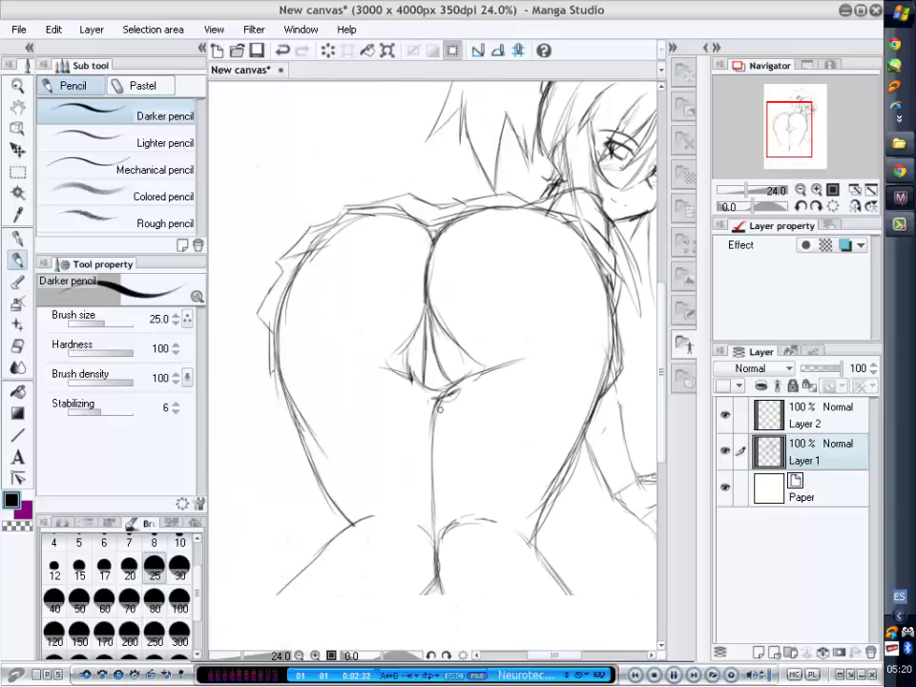
drag(441, 546, 461, 523)
mouse_move(351, 223)
mouse_down()
mouse_move(279, 343)
mouse_move(354, 506)
mouse_up()
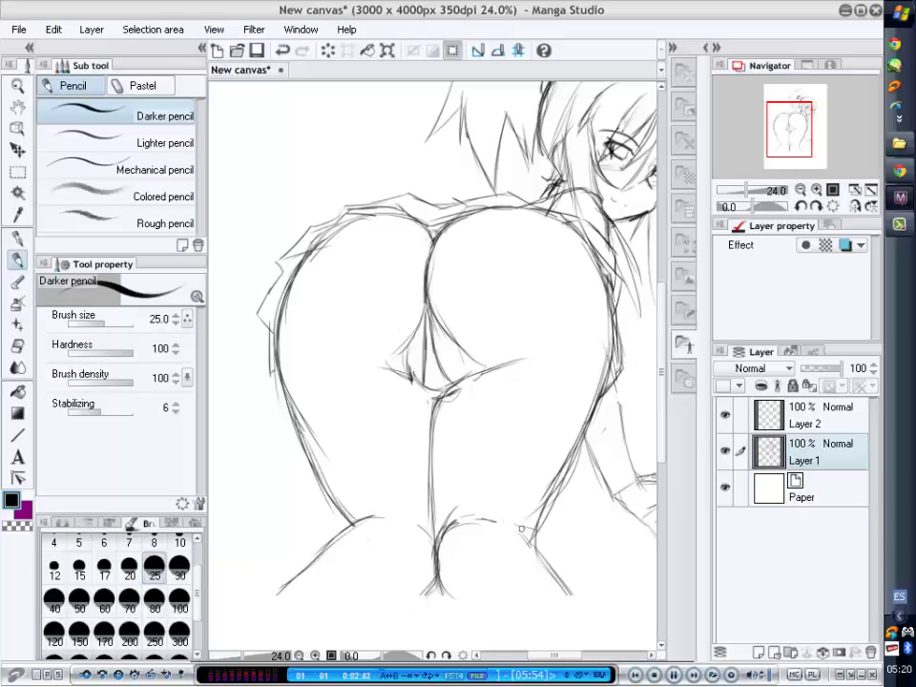
key(e)
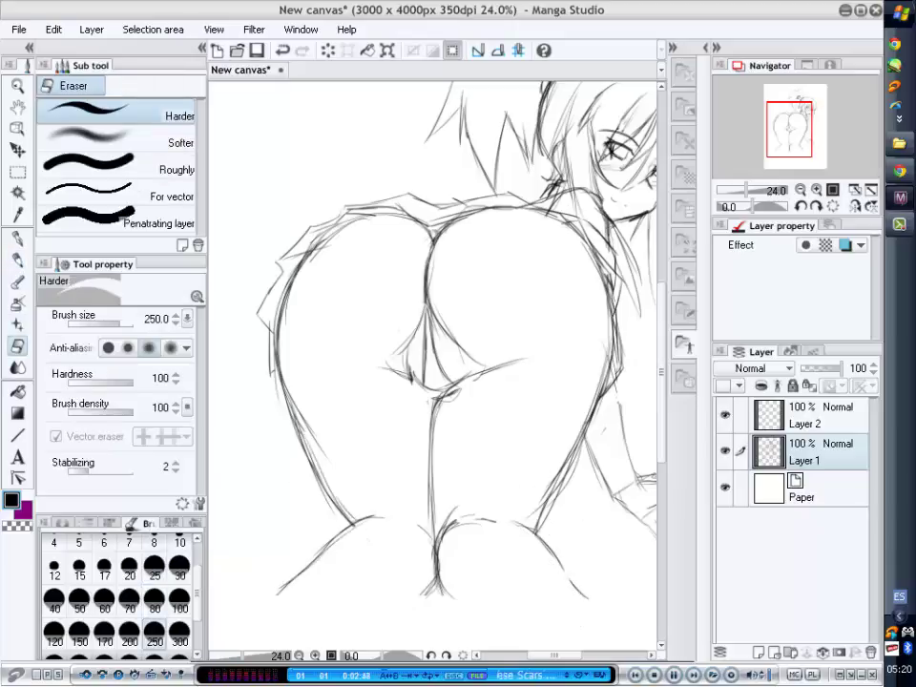
key(p)
scroll(448, 556, up, 1)
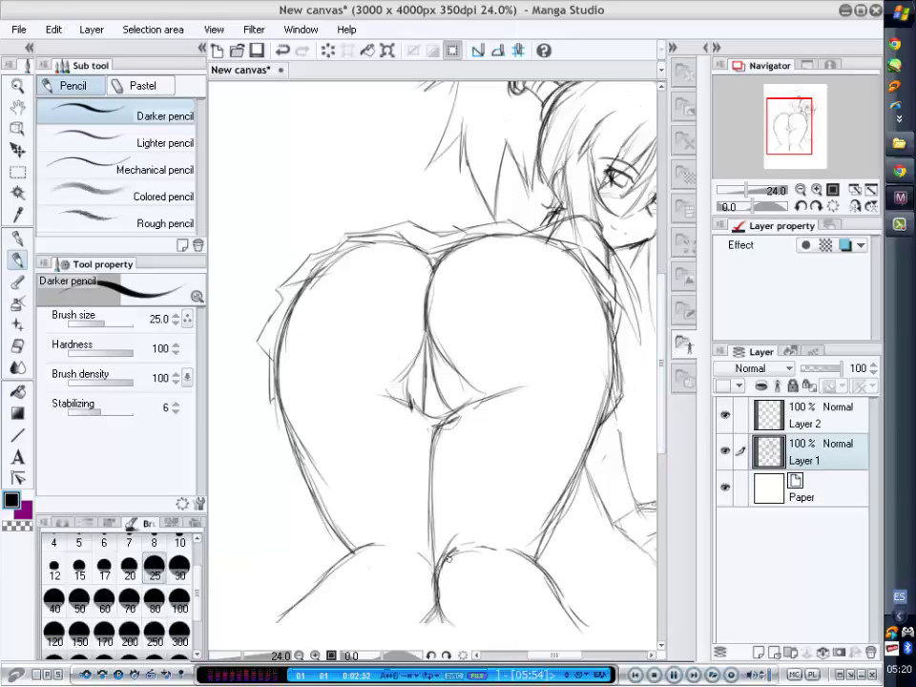
drag(448, 599, 362, 558)
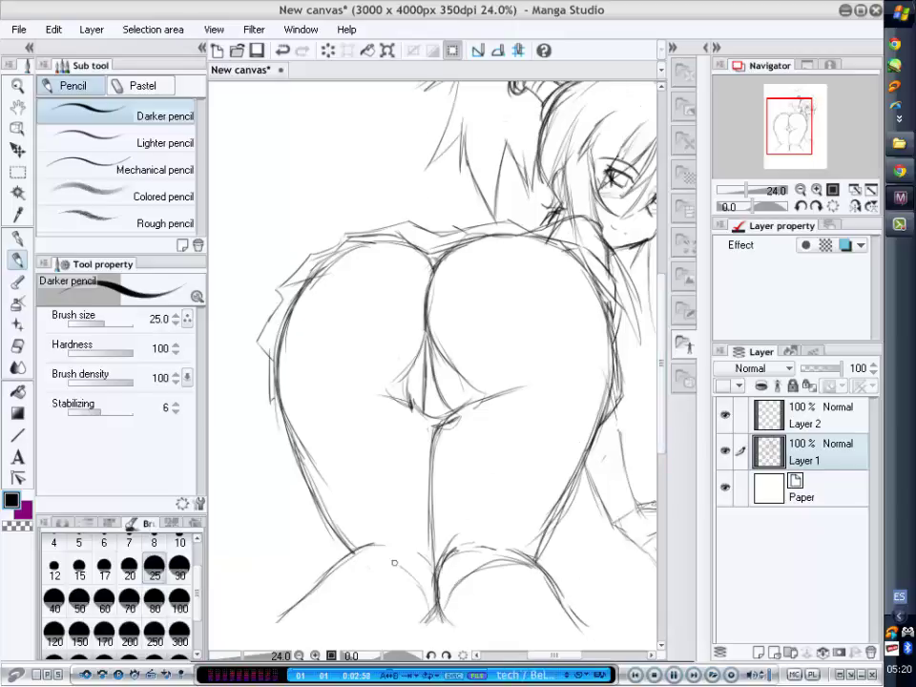
drag(593, 366, 494, 394)
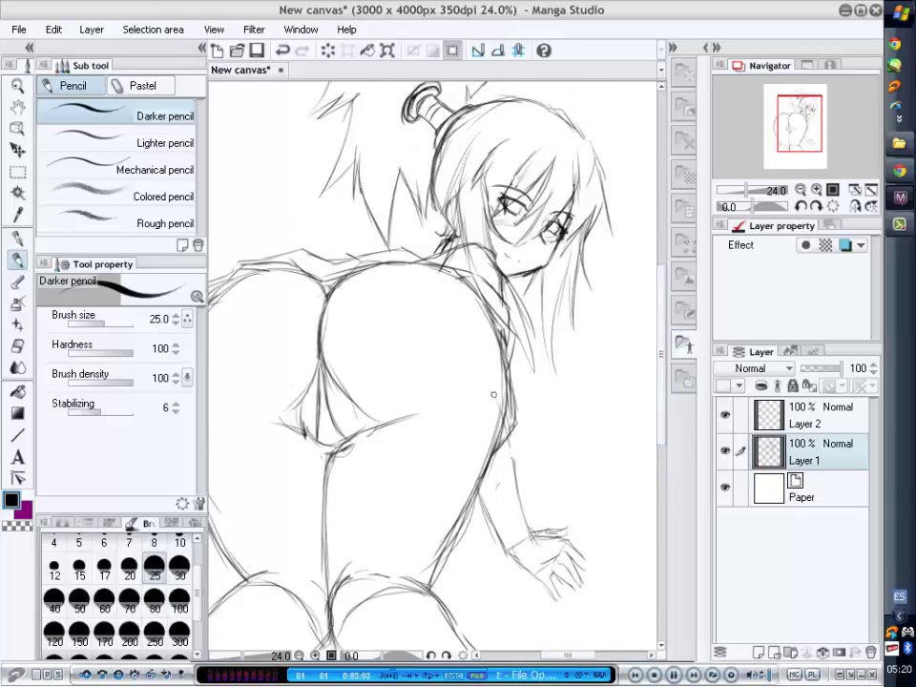
Draw a line along the wrist and a stroke running down the arm.
scroll(563, 640, right, 2)
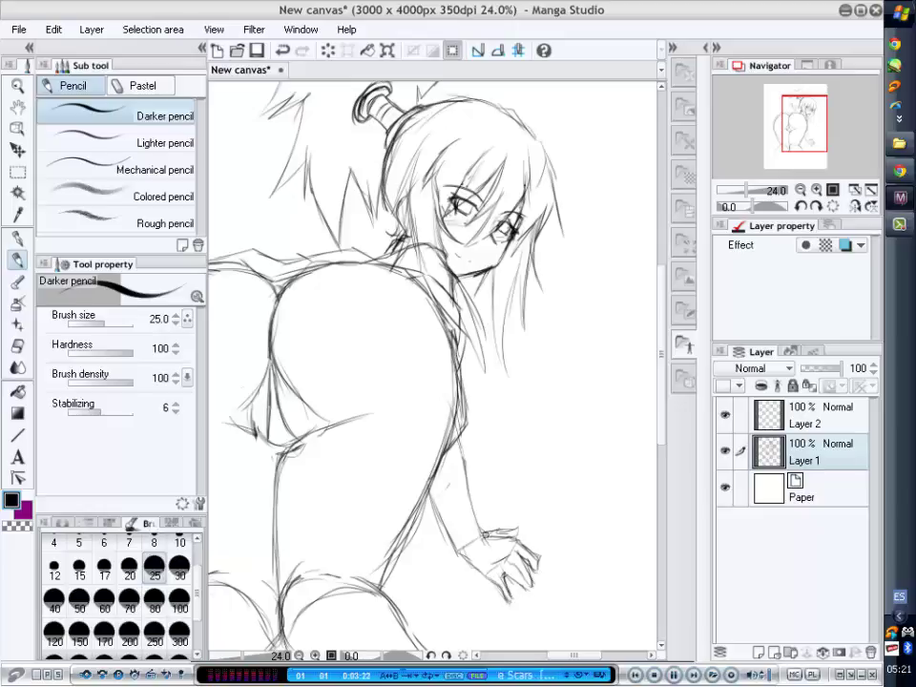
key(e)
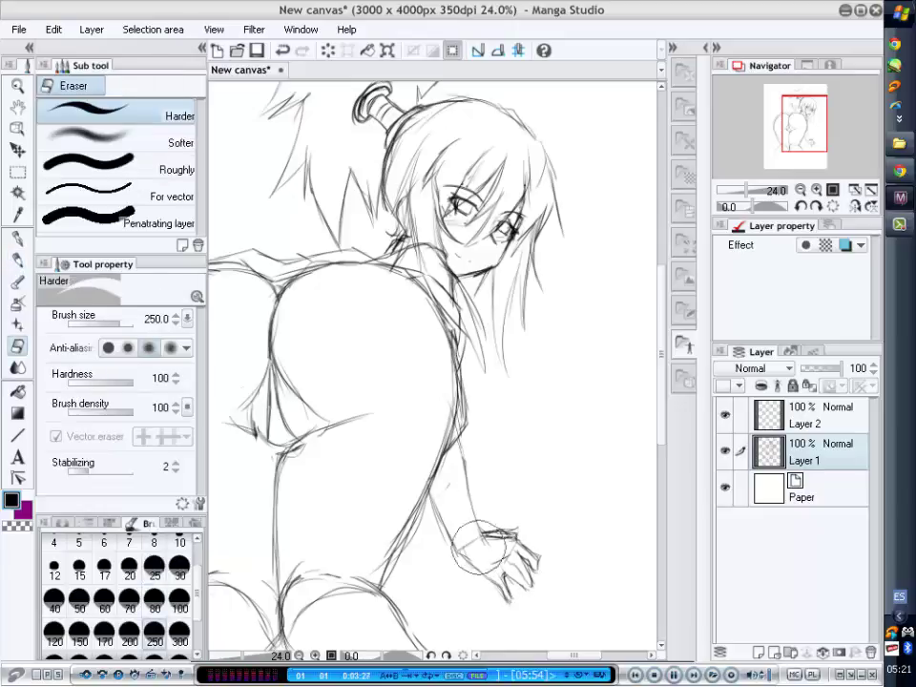
key(p)
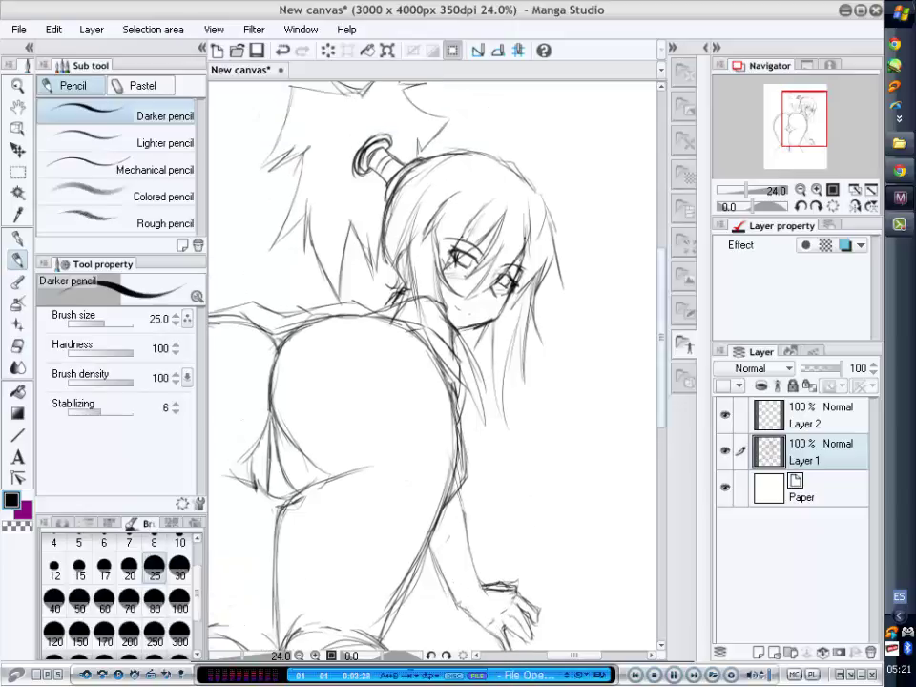
drag(482, 537, 465, 567)
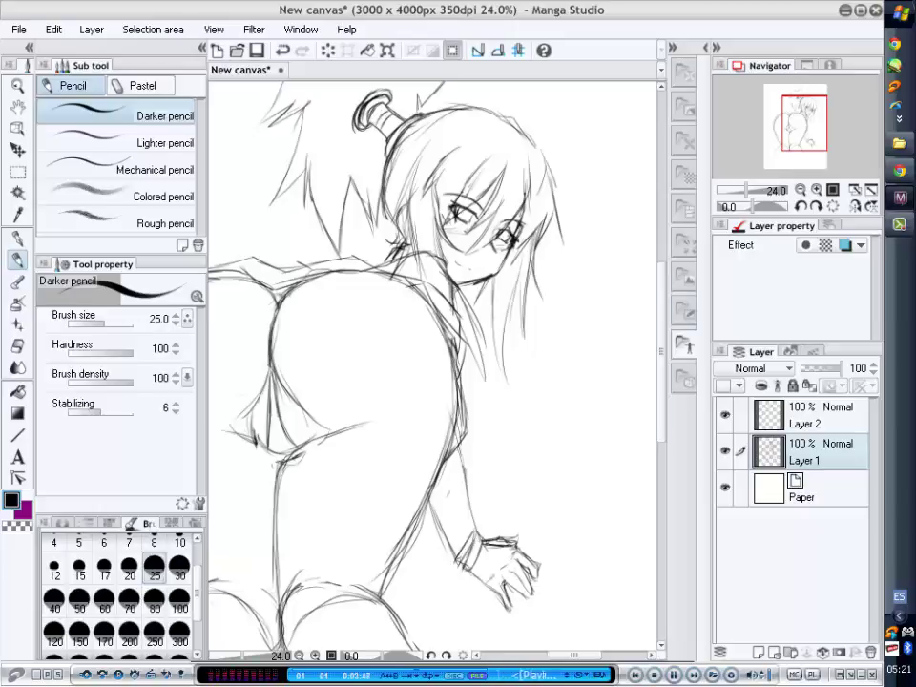
scroll(457, 477, up, 1)
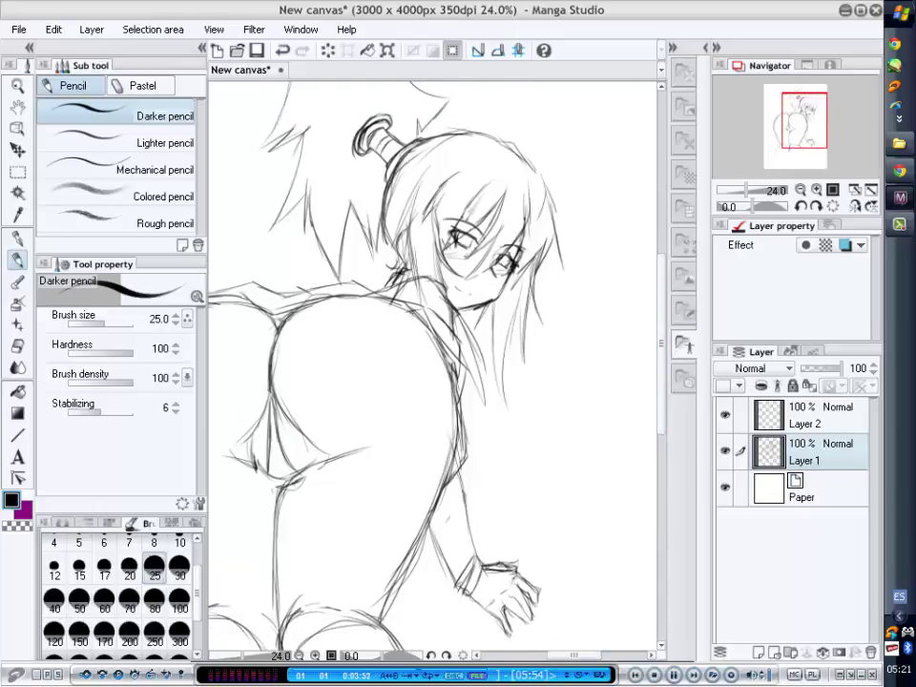
scroll(568, 381, left, 3)
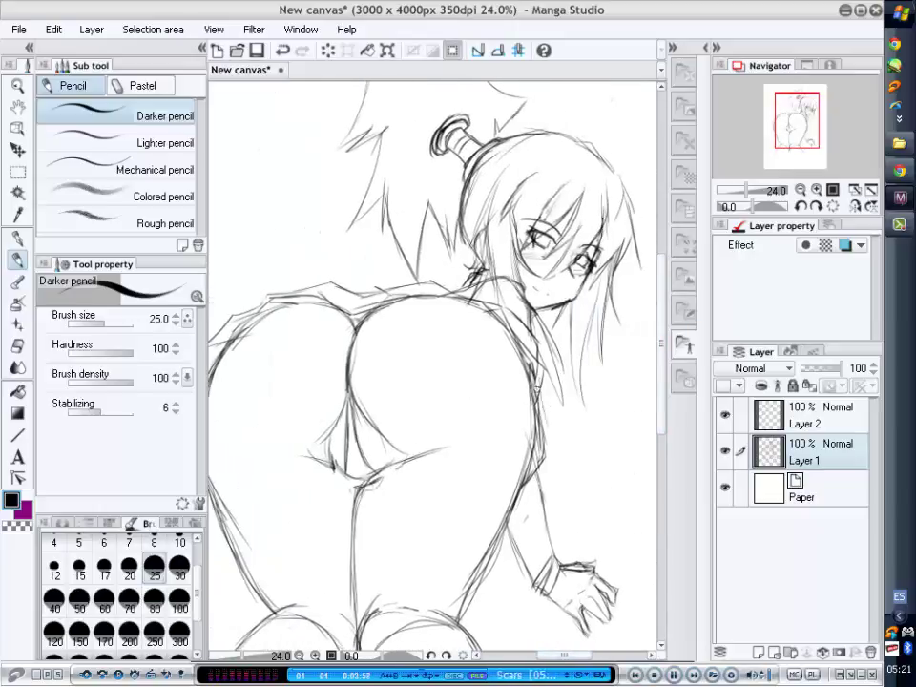
mouse_move(541, 392)
mouse_down()
mouse_move(586, 481)
mouse_move(579, 520)
mouse_move(588, 482)
mouse_up()
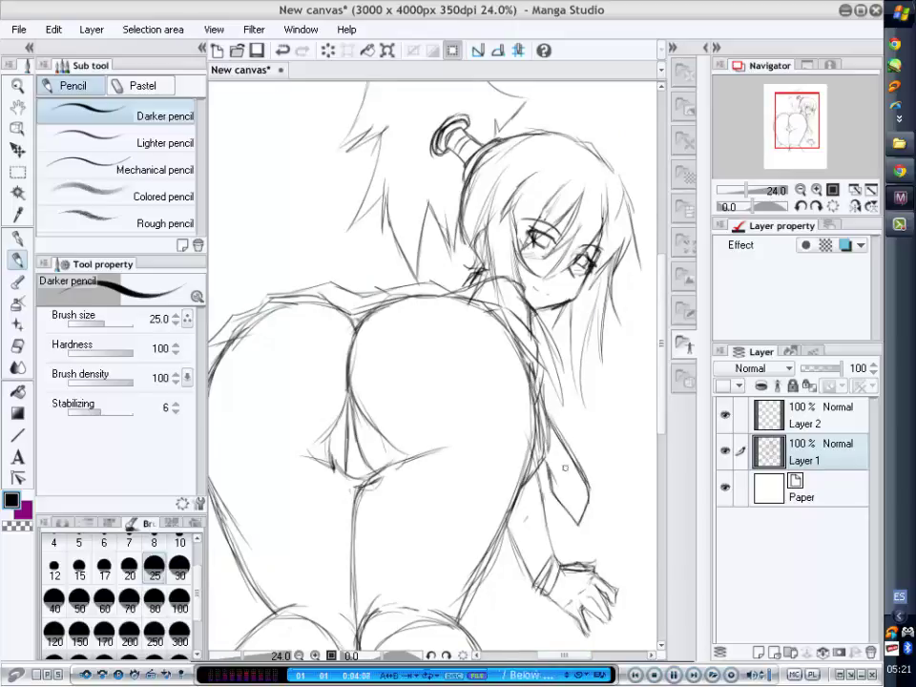
Darken and redraw the hair lines across the top of the head.
scroll(477, 190, up, 1)
drag(451, 130, 487, 218)
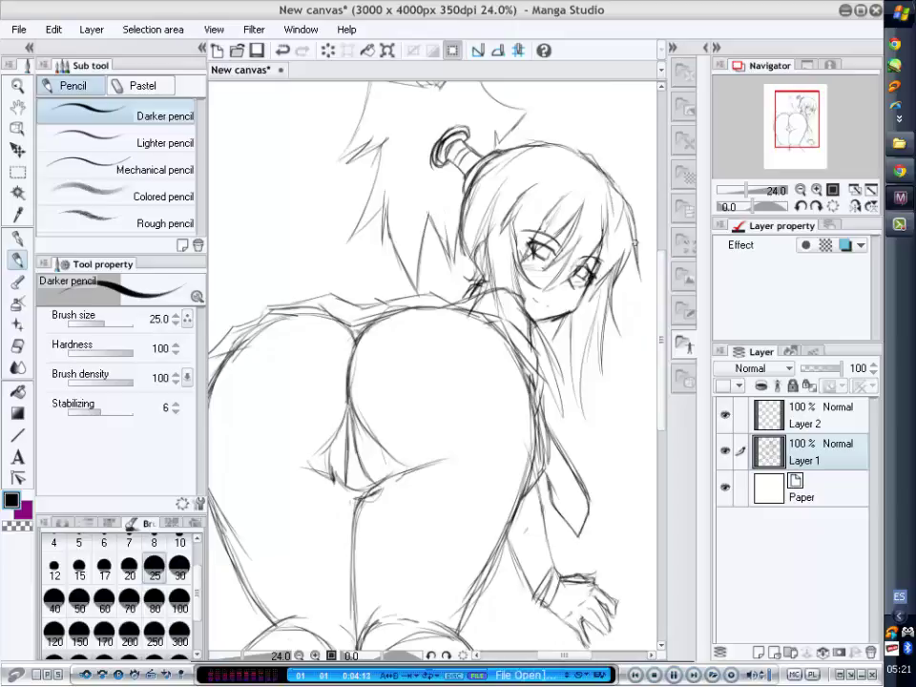
drag(533, 146, 578, 159)
mouse_move(353, 126)
mouse_down()
mouse_move(382, 162)
mouse_move(374, 186)
mouse_up()
Rectangle-select the area around the drawing, checking image resolution without changing it.
key(ctrl+minus)
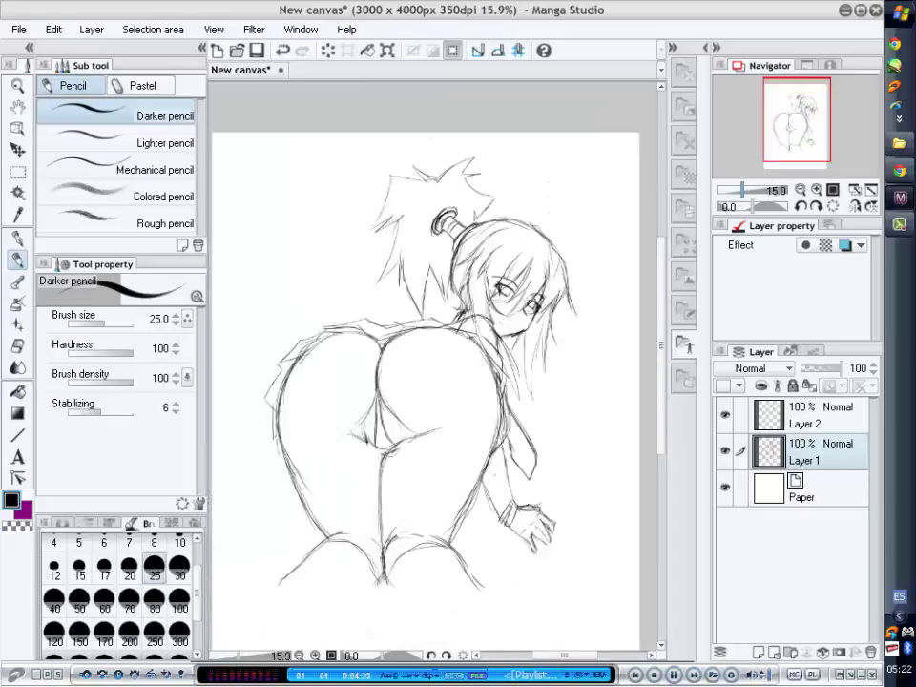
click(17, 172)
drag(219, 142, 601, 581)
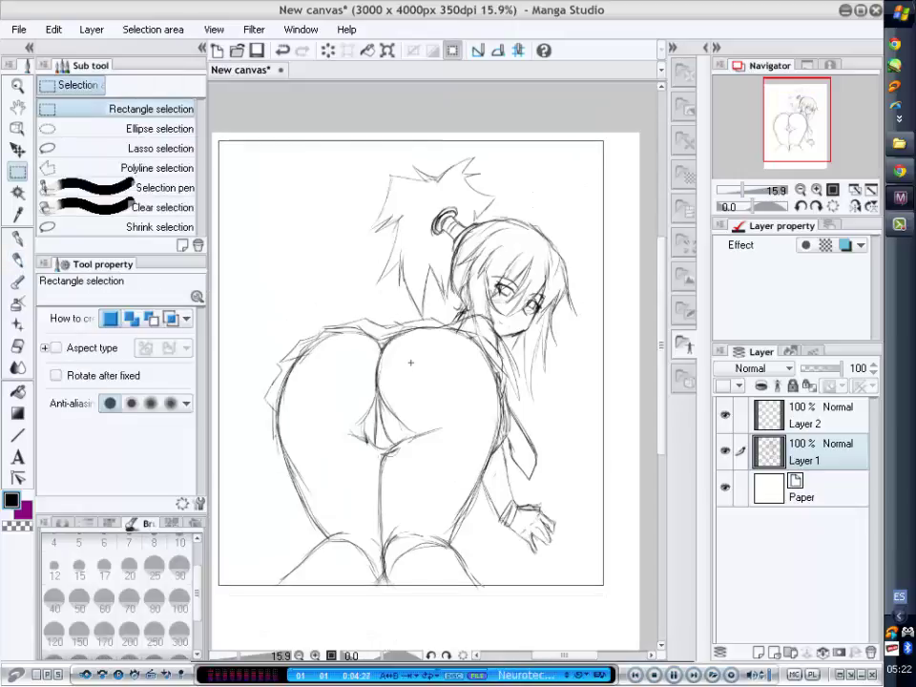
click(53, 29)
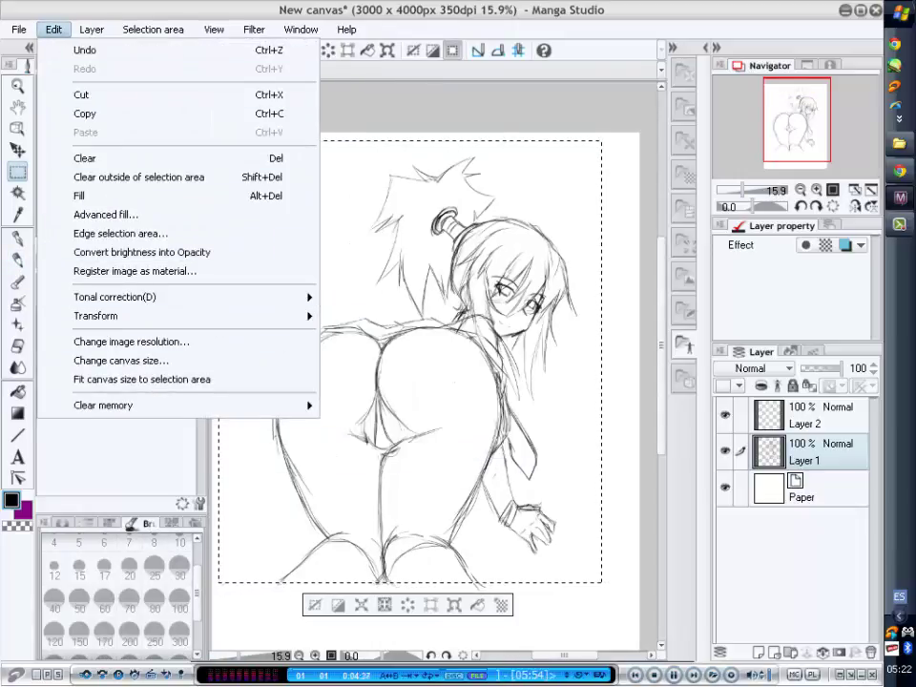
click(132, 342)
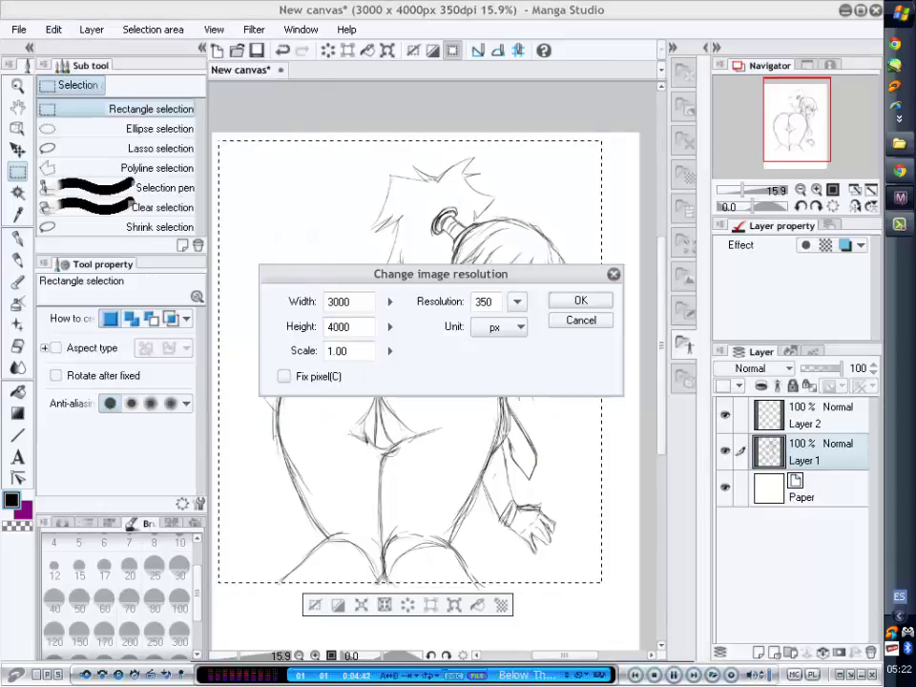
click(581, 320)
Crop the canvas to the selection at 2693 × 3107 px.
click(92, 30)
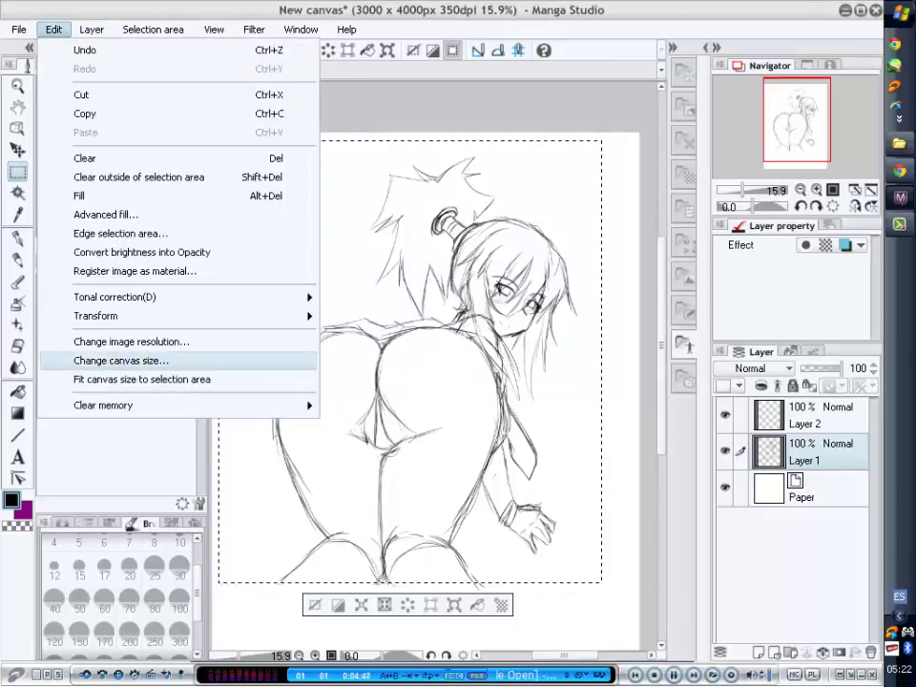
click(124, 358)
key(Return)
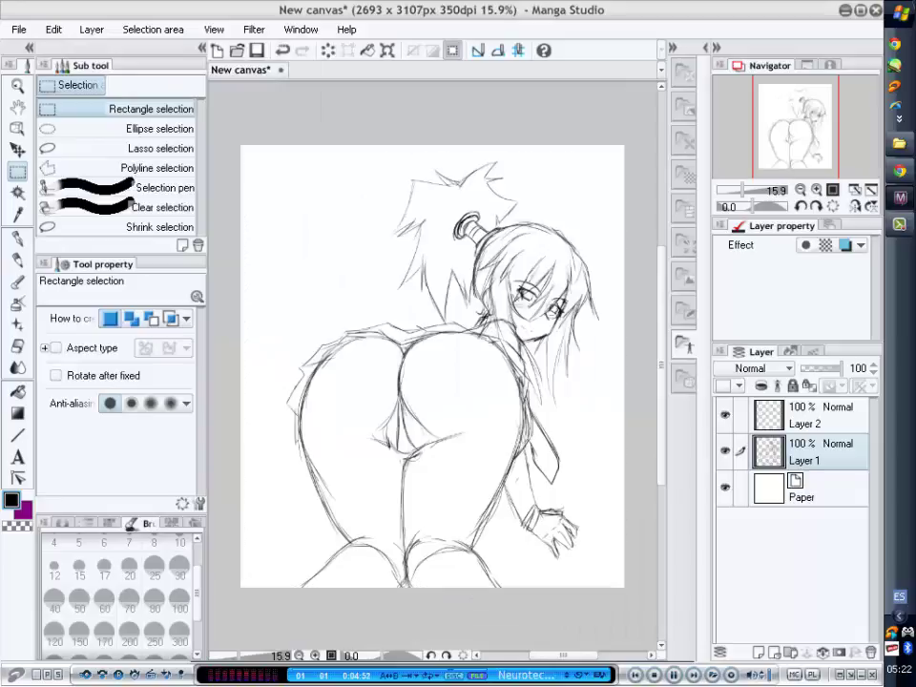
scroll(582, 299, up, 1)
click(253, 29)
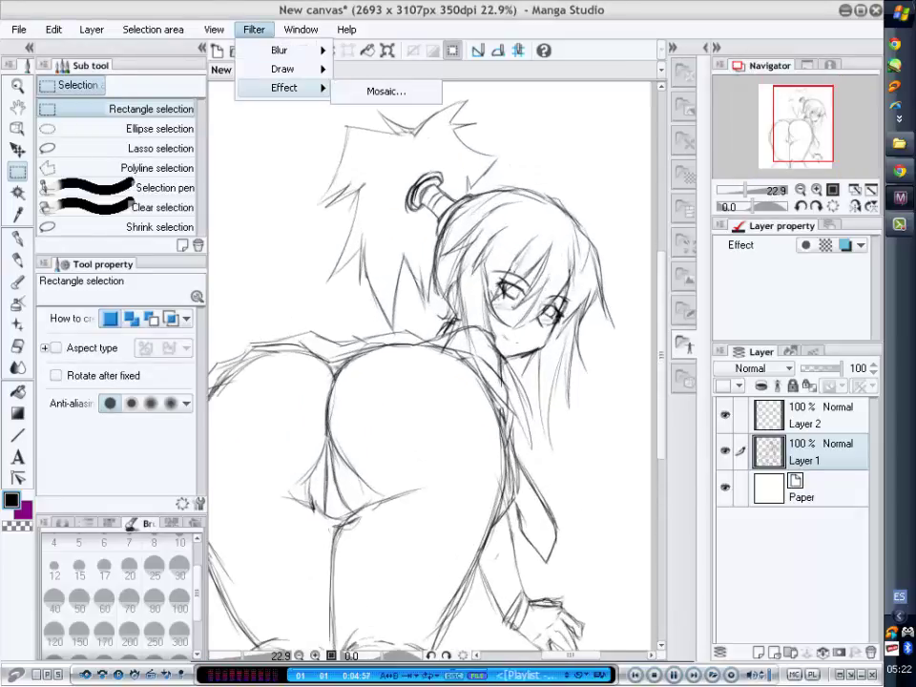
key(Escape)
key(Escape)
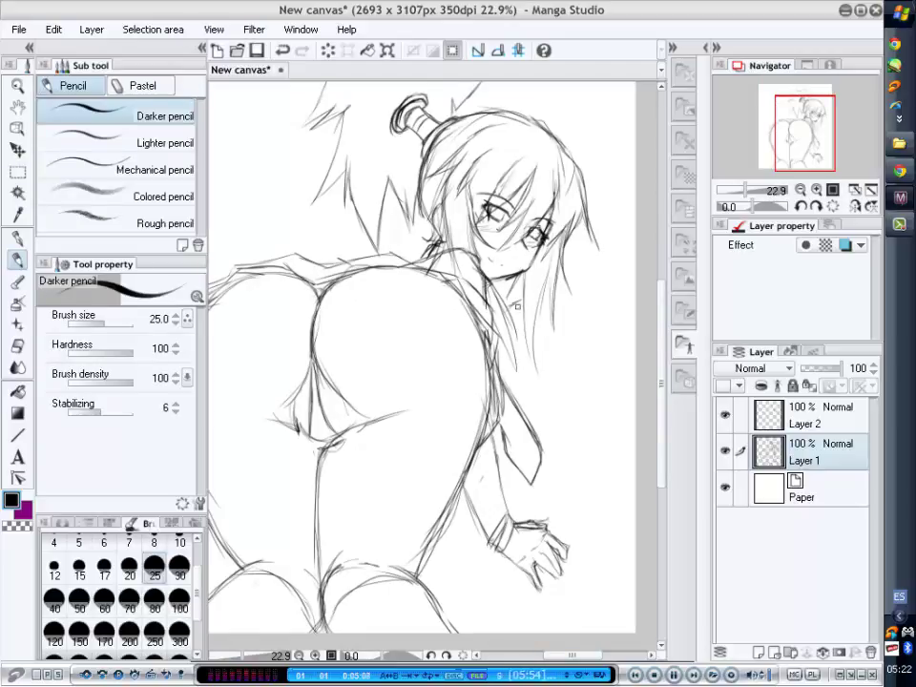
Add Layer 3, sketch small lines by the ear, then delete Layer 3.
key(ctrl+shift+n)
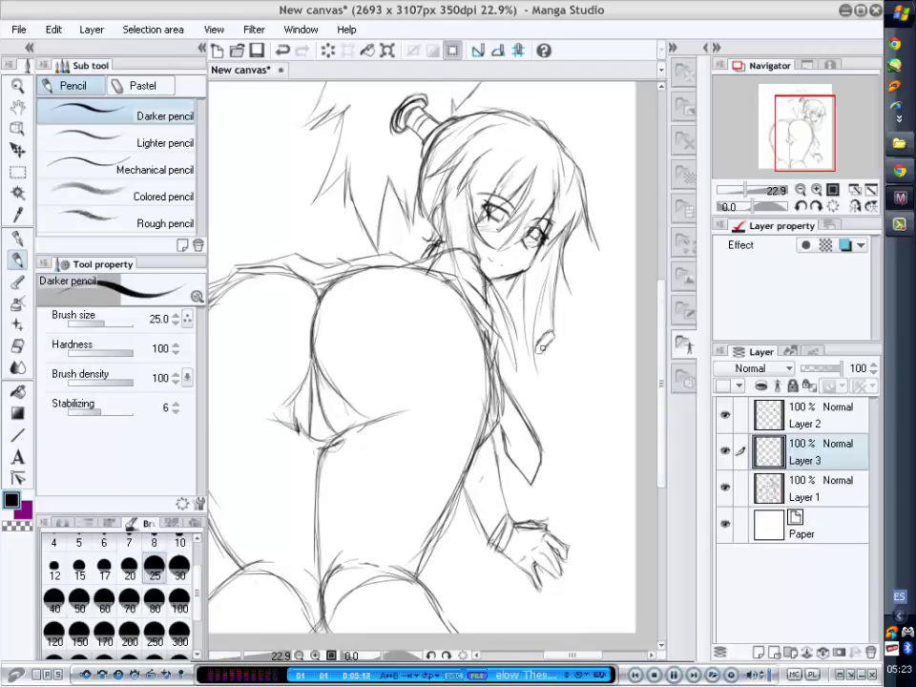
drag(542, 350, 540, 359)
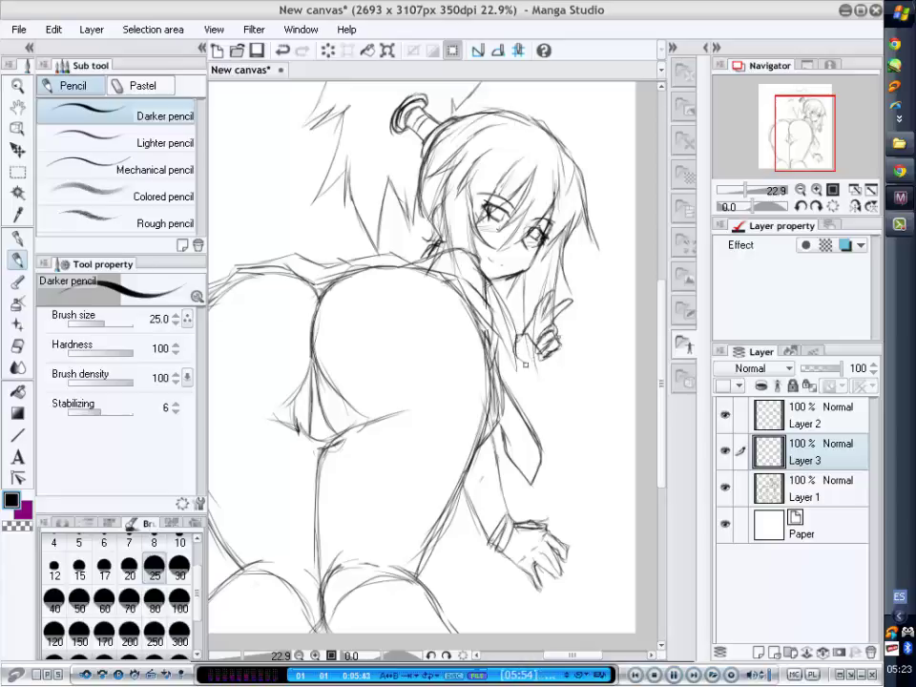
key(Delete)
click(450, 267)
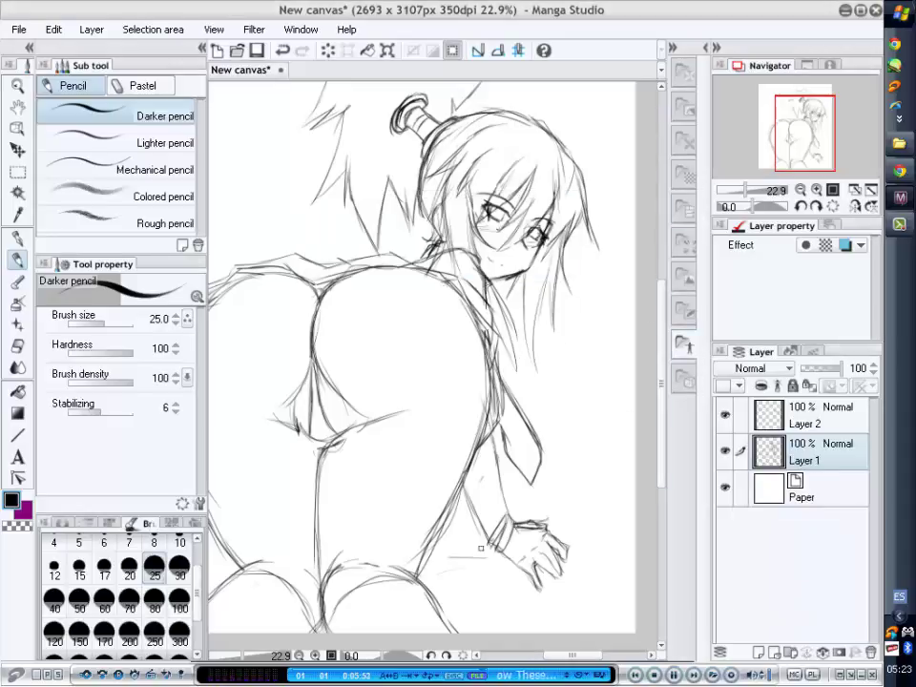
With pencil size 80, hatch floor lines below and at the figure's lower left.
scroll(460, 468, down, 1)
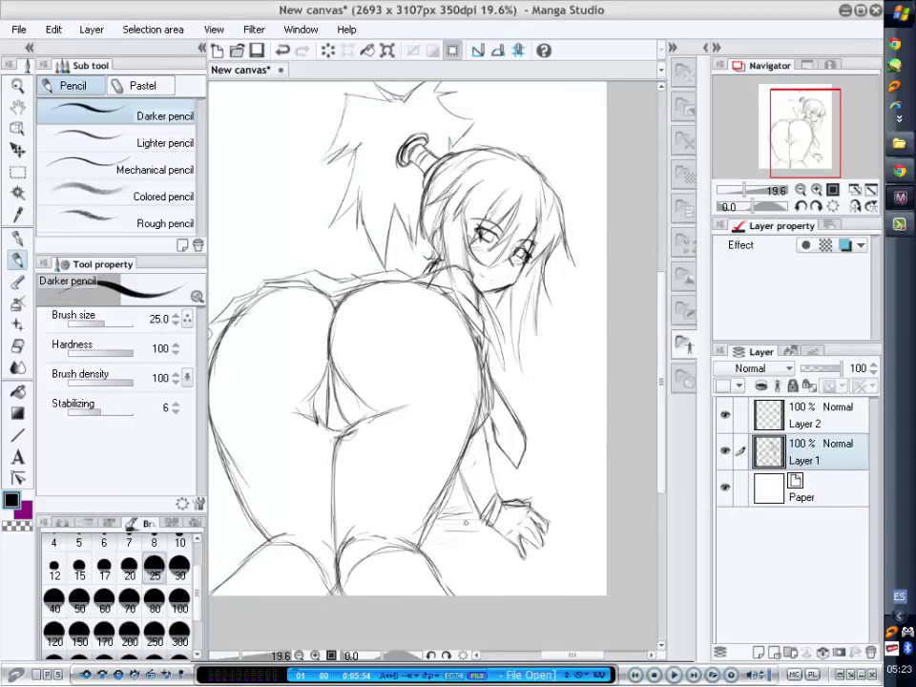
click(153, 597)
mouse_move(430, 544)
mouse_down()
mouse_move(515, 549)
mouse_move(544, 561)
mouse_up()
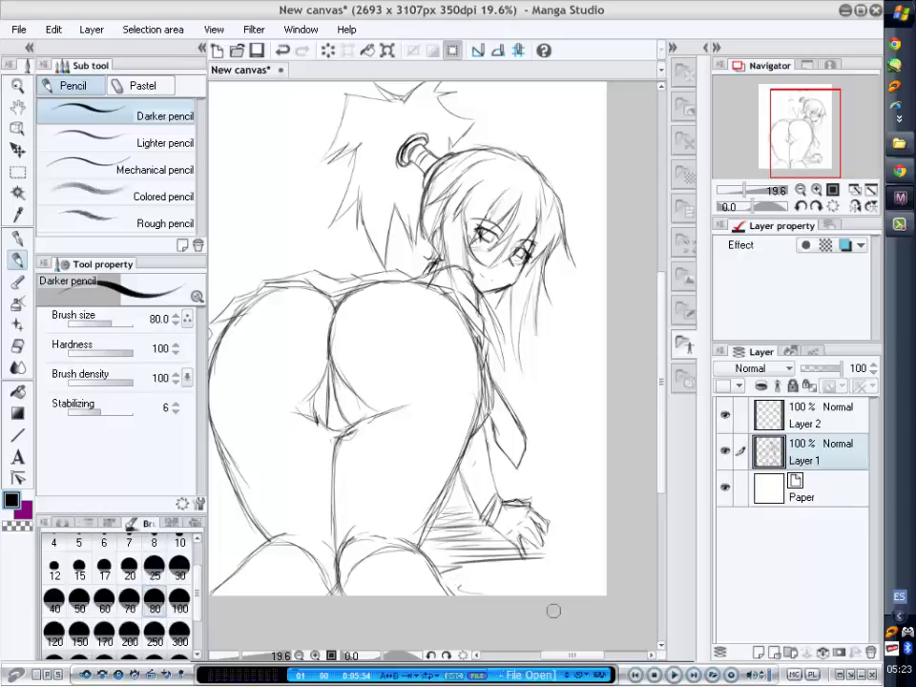
drag(577, 453, 705, 453)
drag(401, 535, 300, 589)
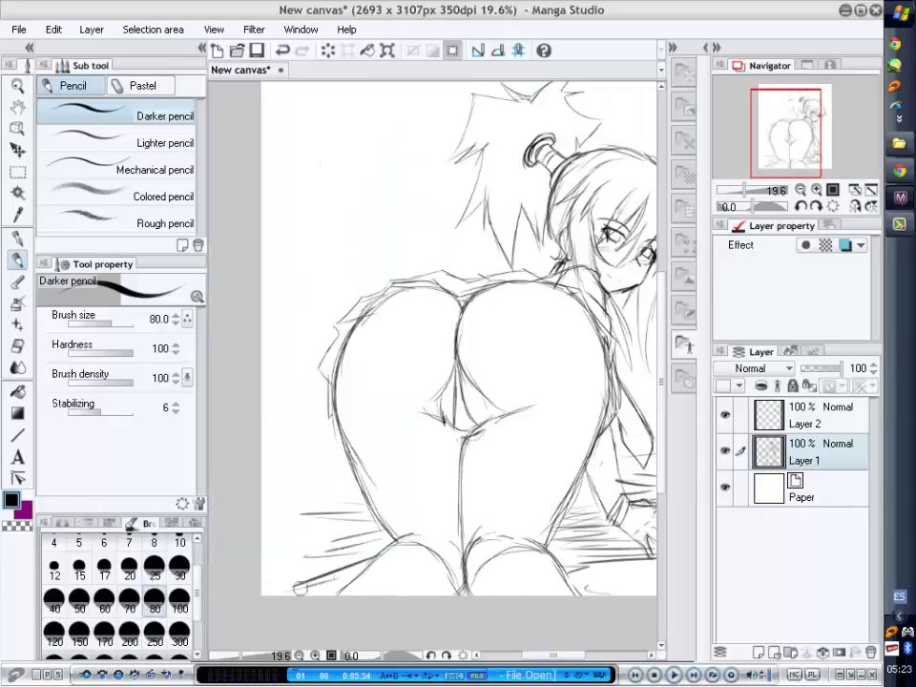
drag(366, 499, 288, 506)
drag(569, 648, 510, 648)
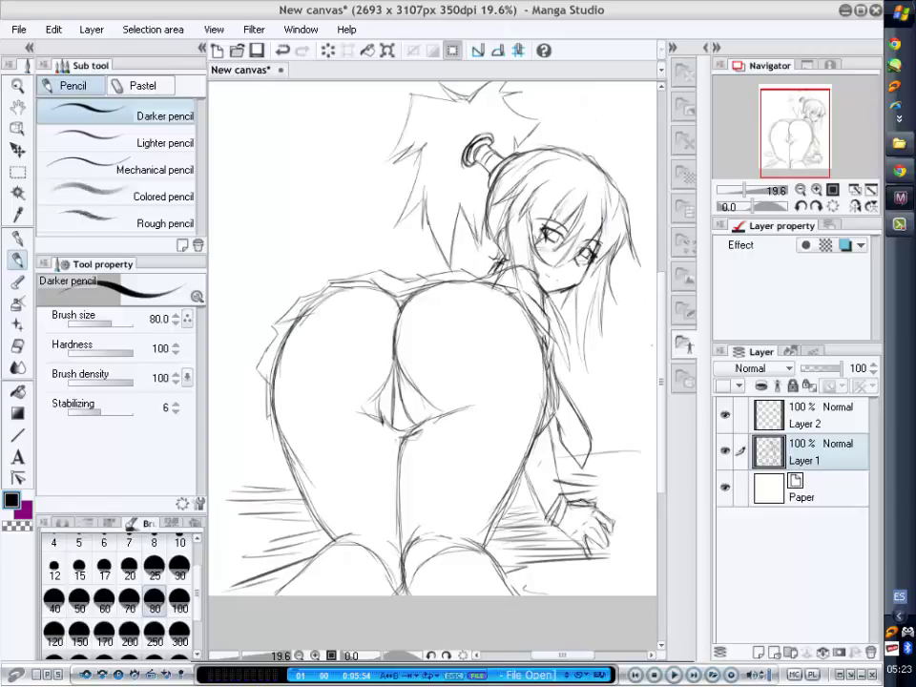
scroll(582, 225, up, 2)
scroll(581, 225, up, 2)
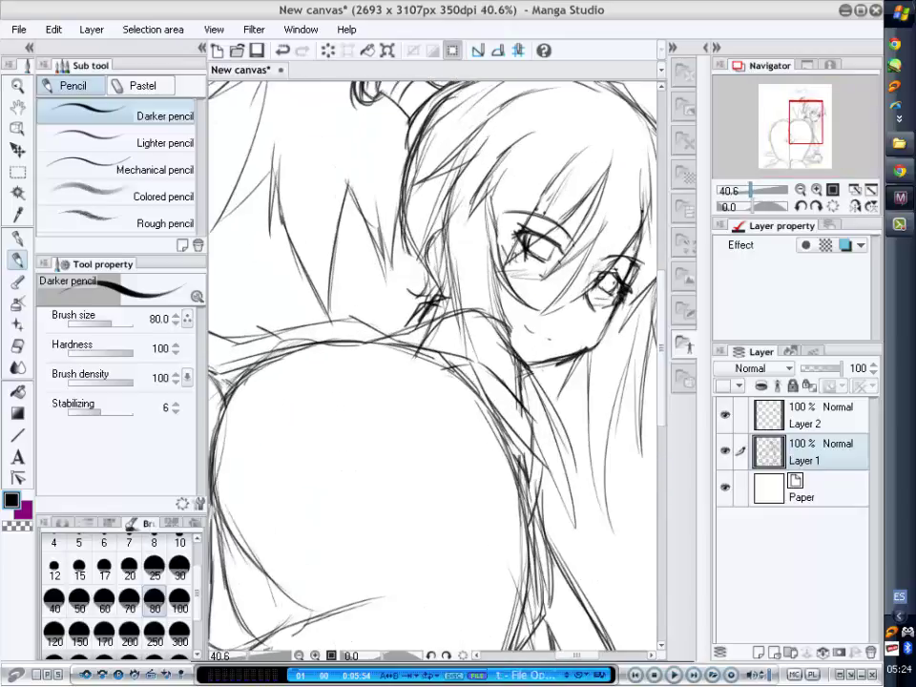
scroll(509, 336, down, 1)
Redraw a small, subtle mouth on a fresh layer above Layer 2.
key(e)
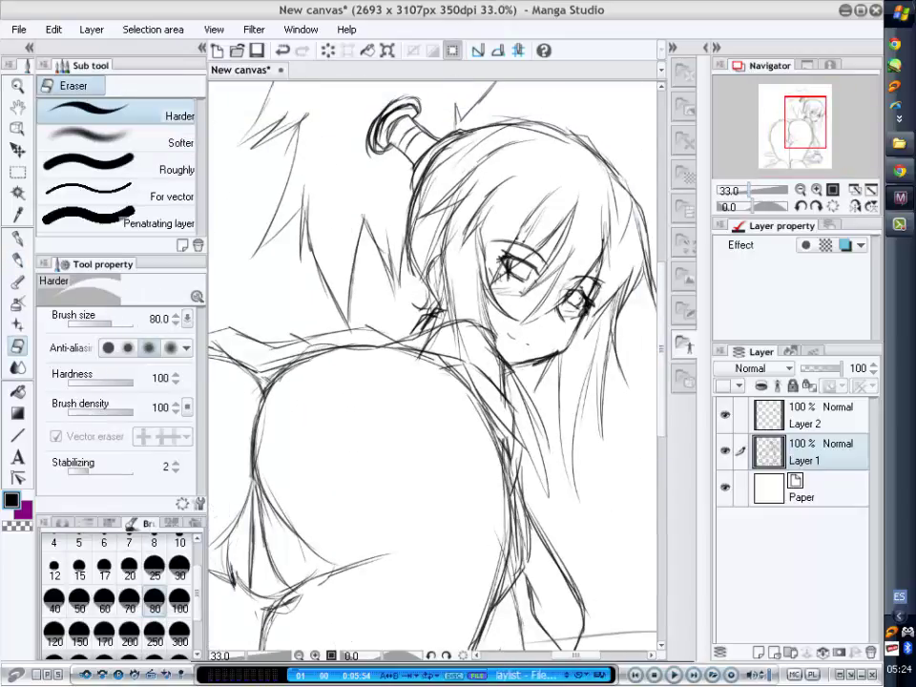
key(alt+bracketright)
key(ctrl+shift+n)
key(p)
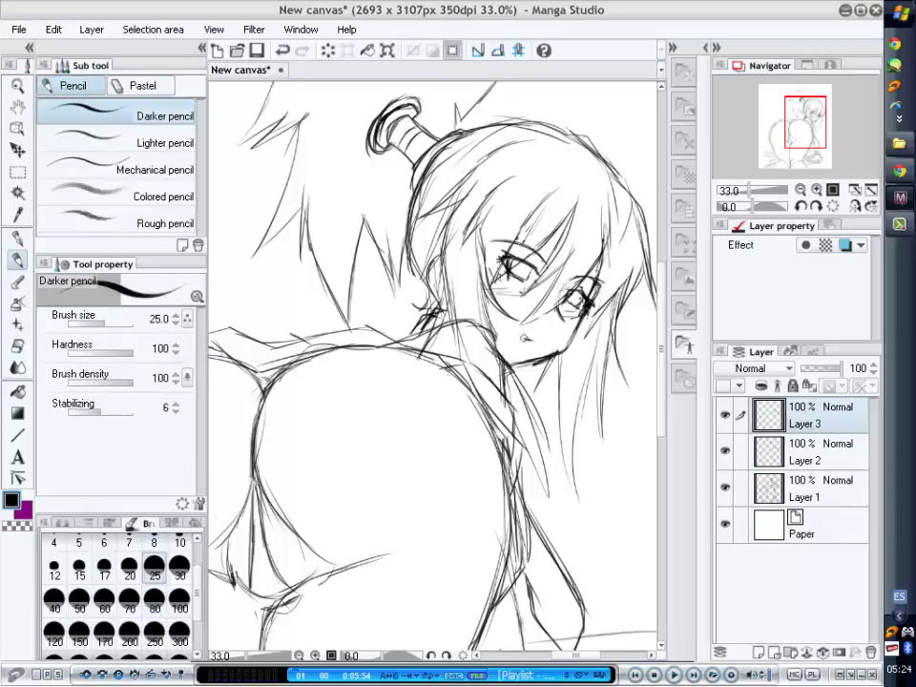
mouse_move(505, 335)
mouse_down()
mouse_move(525, 347)
mouse_move(515, 343)
mouse_up()
click(871, 653)
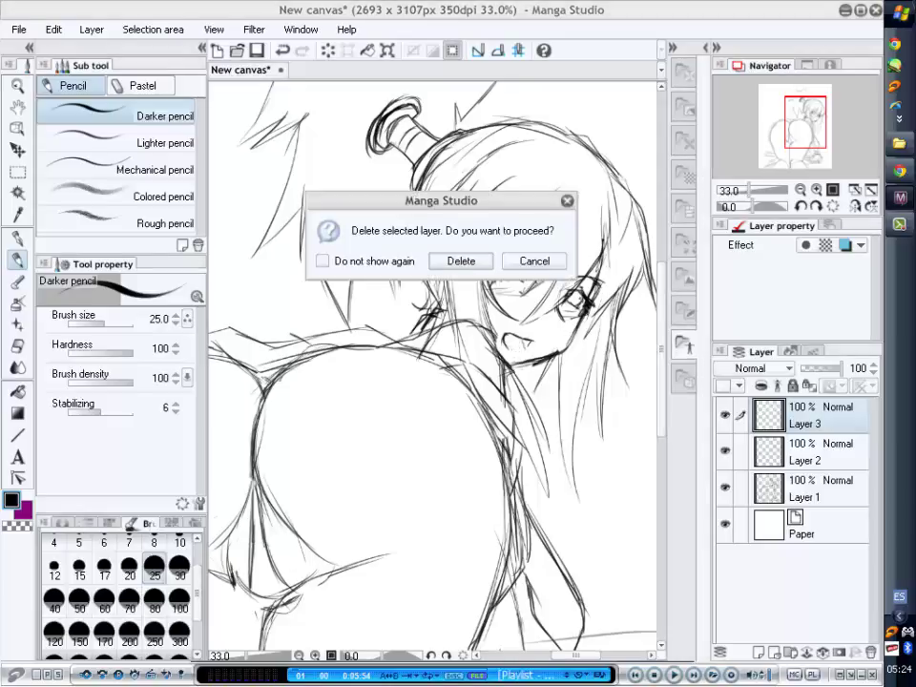
click(460, 262)
click(740, 653)
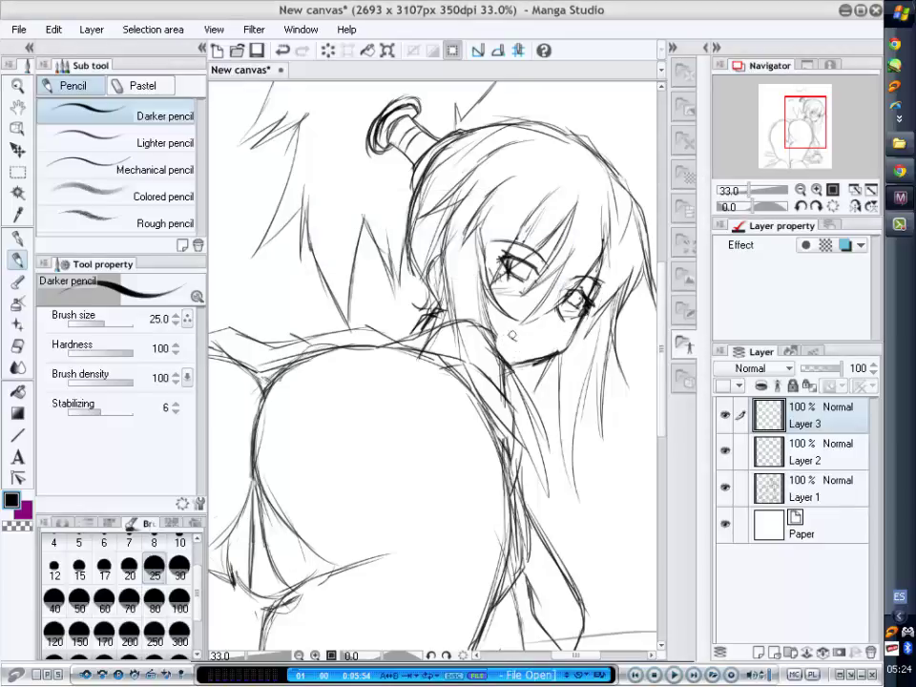
key(ctrl+z)
drag(503, 335, 519, 338)
Mirror the view and draw small hearts left of the girl's hair on a new layer.
key(h)
scroll(431, 355, down, 2)
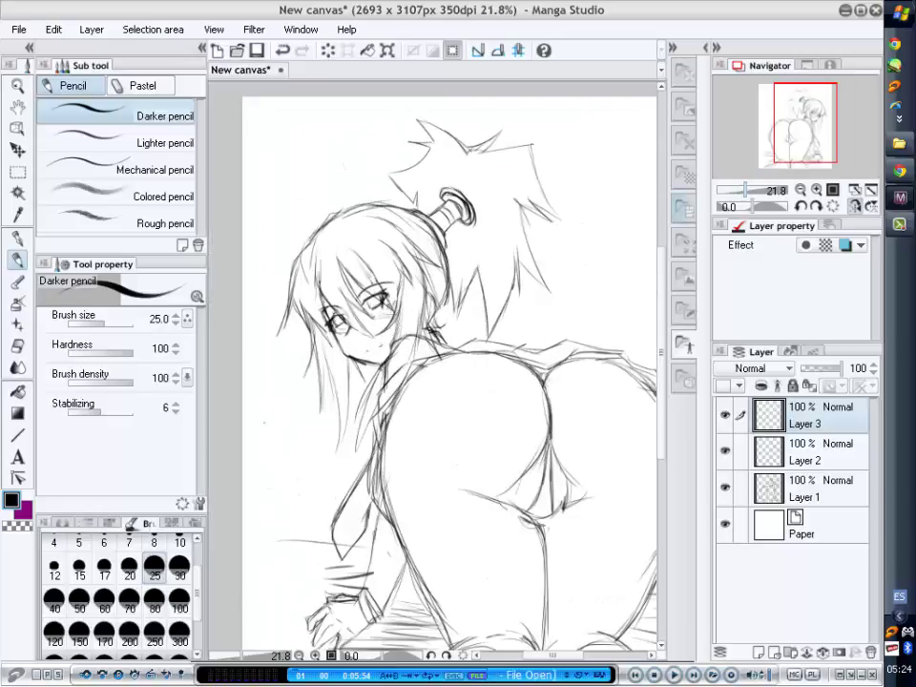
key(ctrl+shift+n)
drag(262, 370, 302, 368)
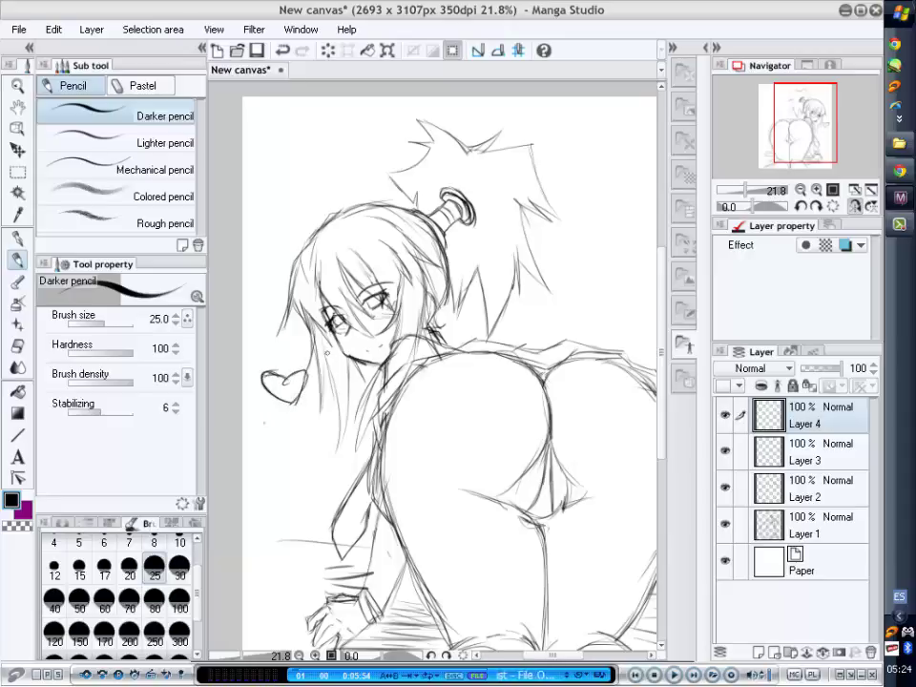
key(Delete)
key(Return)
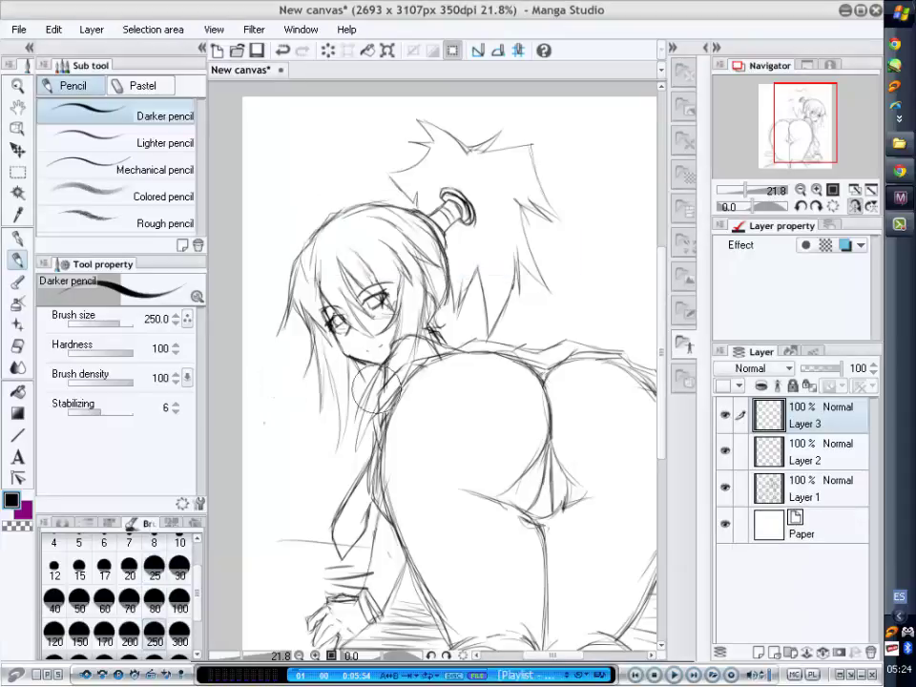
mouse_move(289, 399)
mouse_down()
mouse_move(304, 386)
mouse_move(288, 370)
mouse_up()
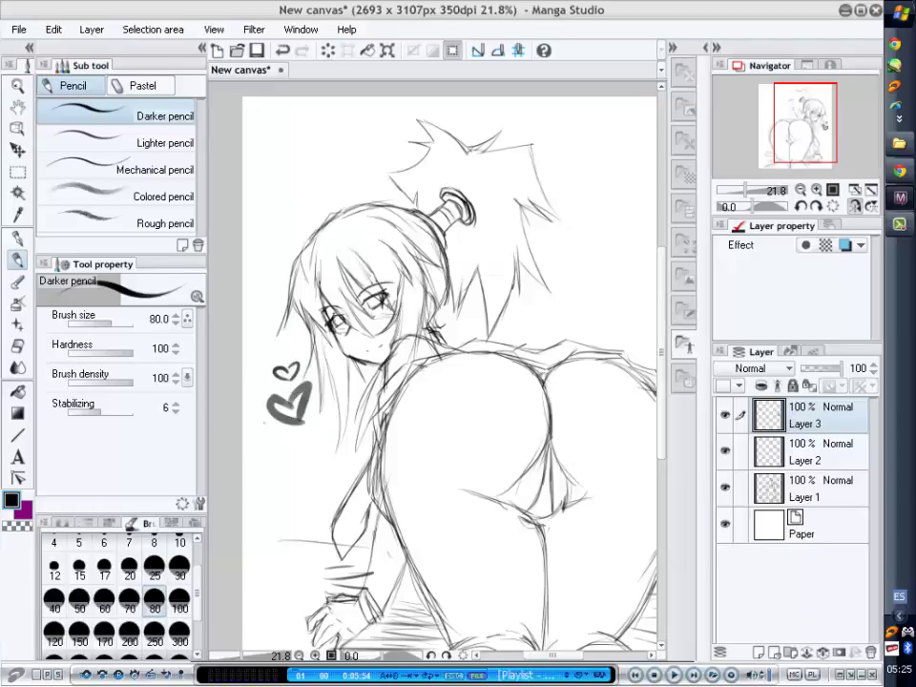
Shade dark underwear between her thighs on a new layer, then set pencil size 25.
scroll(430, 382, right, 1)
key(ctrl+shift+n)
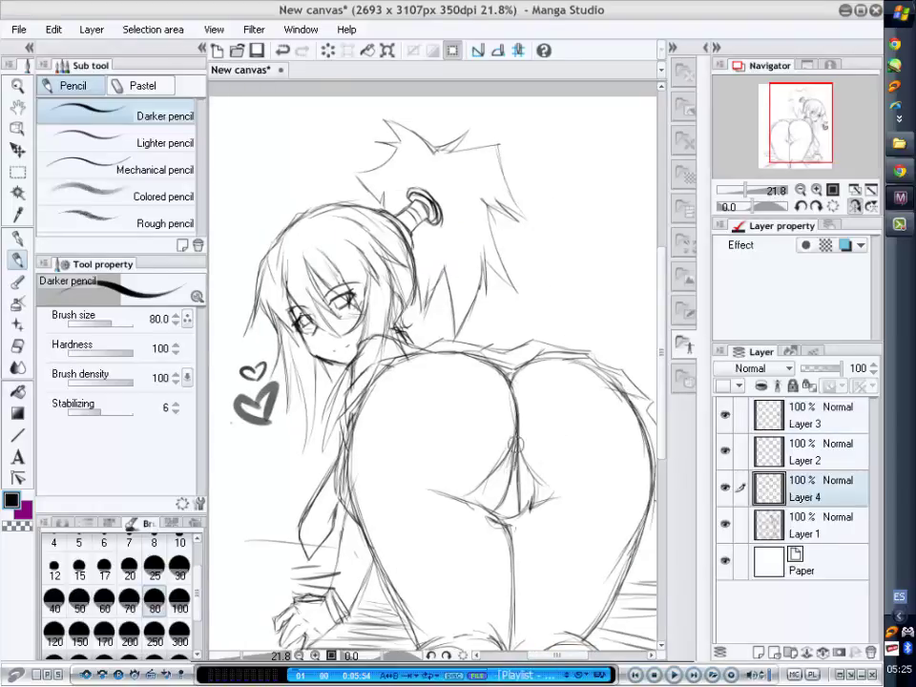
mouse_move(516, 443)
mouse_down()
mouse_move(504, 508)
mouse_move(515, 432)
mouse_move(496, 513)
mouse_up()
key(ctrl+z)
key(ctrl+z)
key(ctrl+z)
key(ctrl+shift+n)
drag(515, 449, 504, 520)
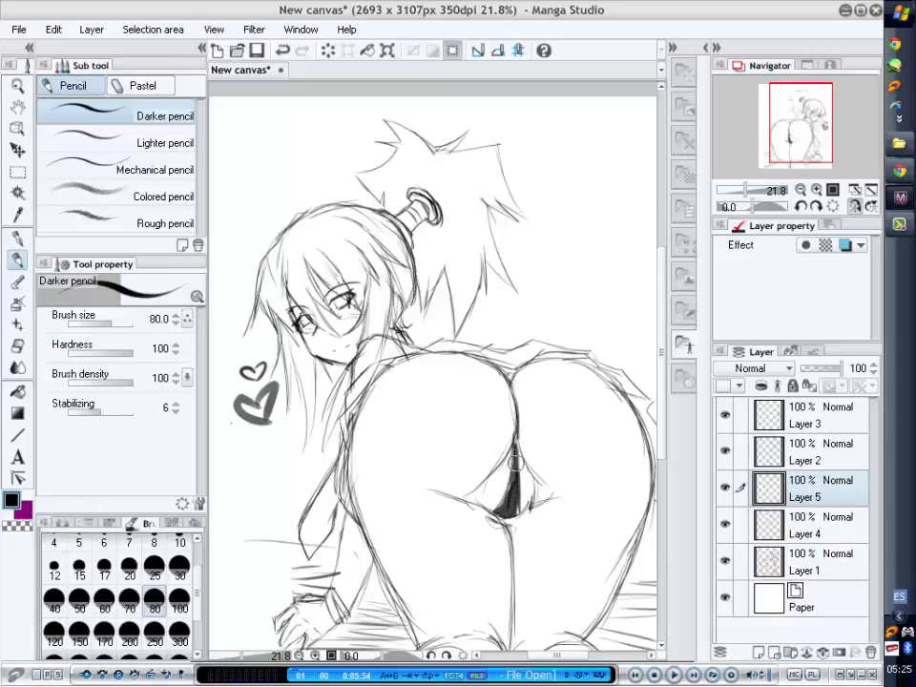
drag(520, 475, 512, 512)
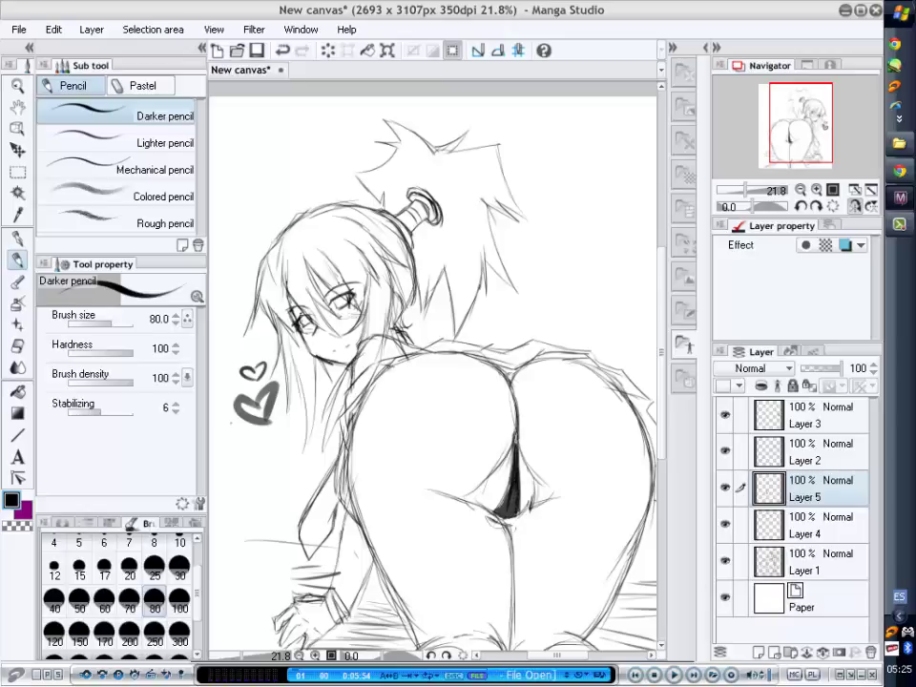
click(153, 564)
click(811, 525)
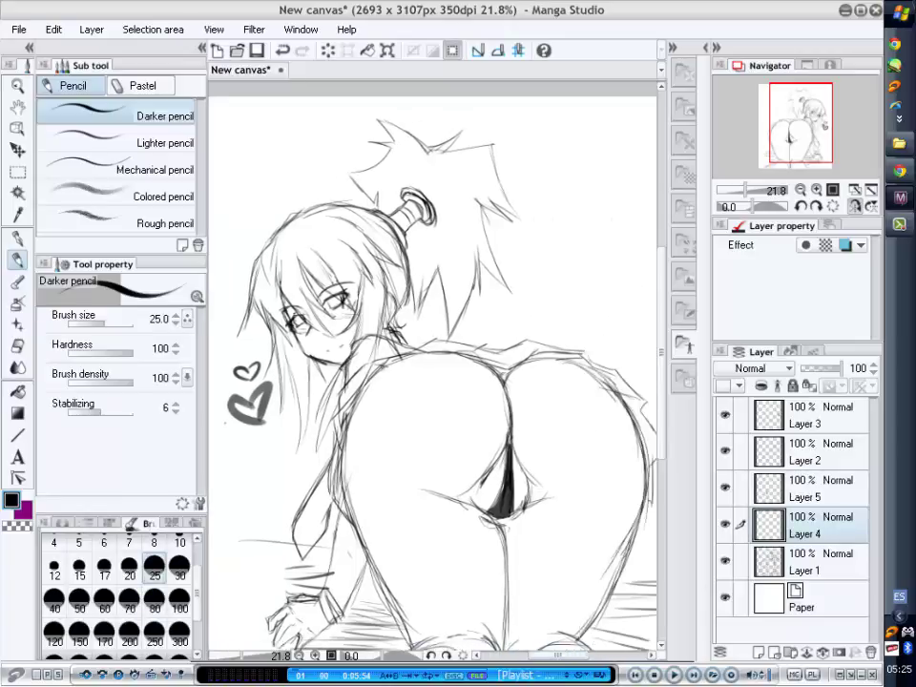
Draw a table's top edge and vertical side at the upper right.
scroll(597, 618, right, 3)
scroll(596, 198, up, 10)
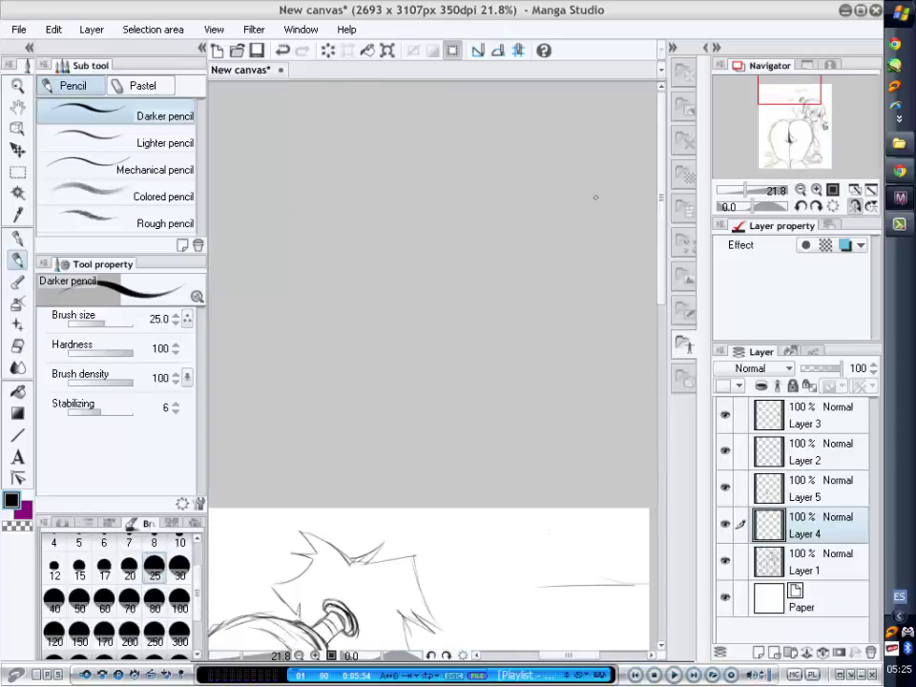
scroll(649, 362, down, 8)
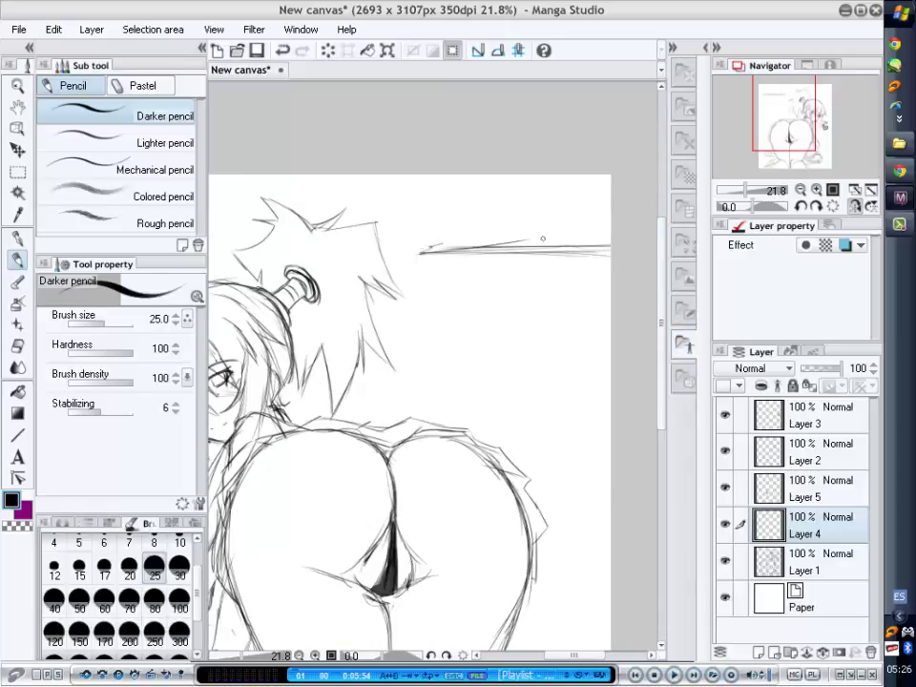
mouse_move(420, 251)
mouse_down()
mouse_move(611, 230)
mouse_move(422, 246)
mouse_move(422, 284)
mouse_move(611, 273)
mouse_up()
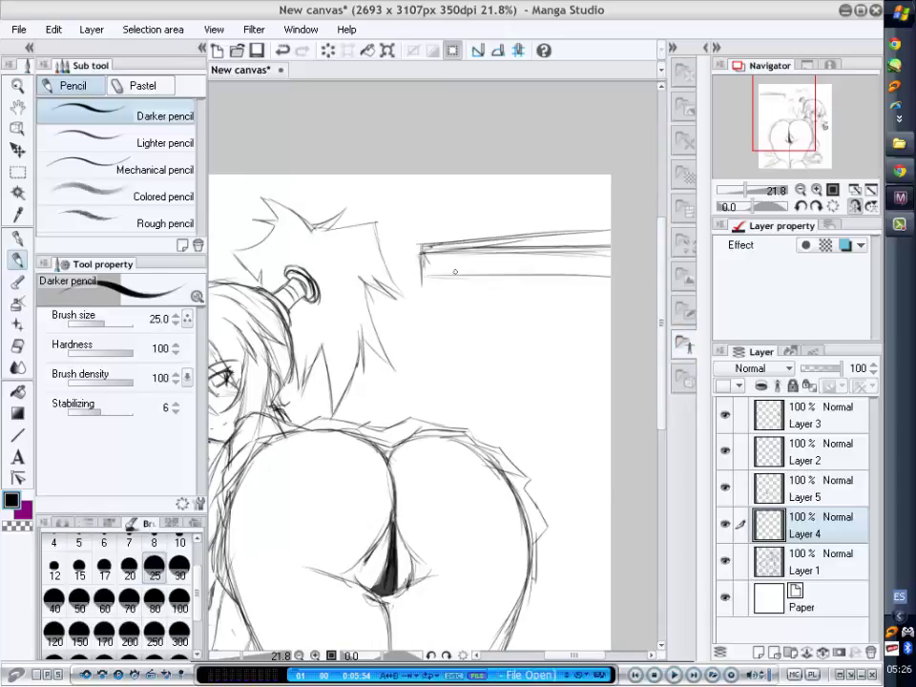
drag(462, 279, 457, 408)
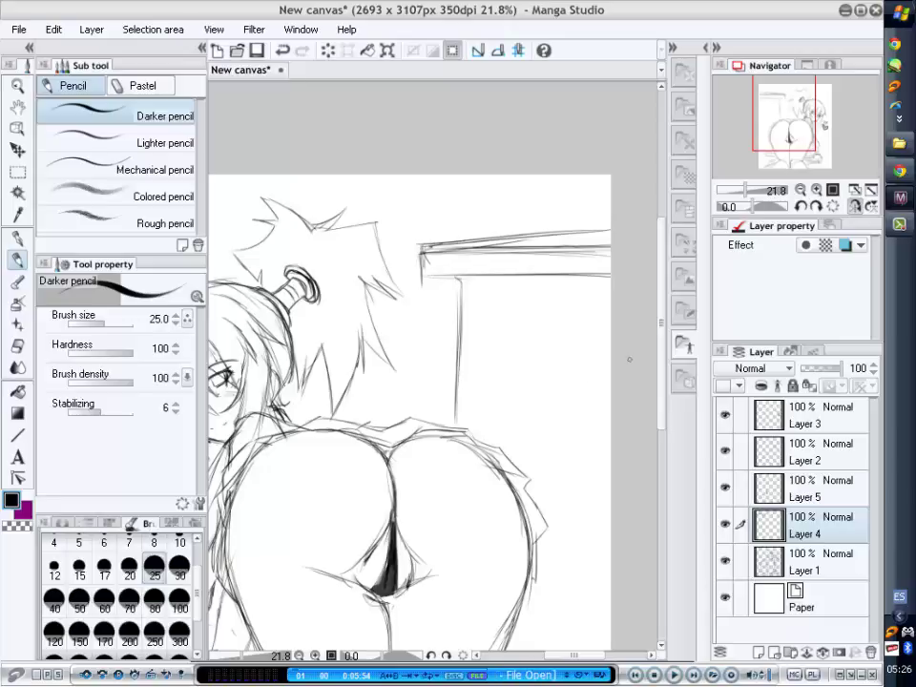
Add a horizontal background line at right, toggling Eraser and back to Pencil.
scroll(562, 446, down, 3)
drag(526, 463, 611, 462)
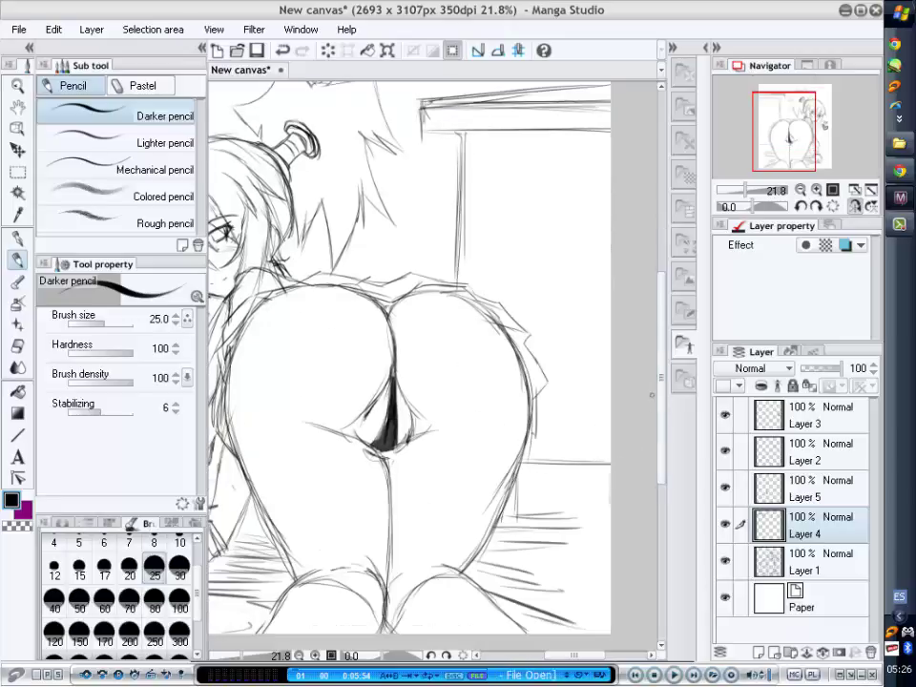
scroll(516, 521, up, 1)
key(e)
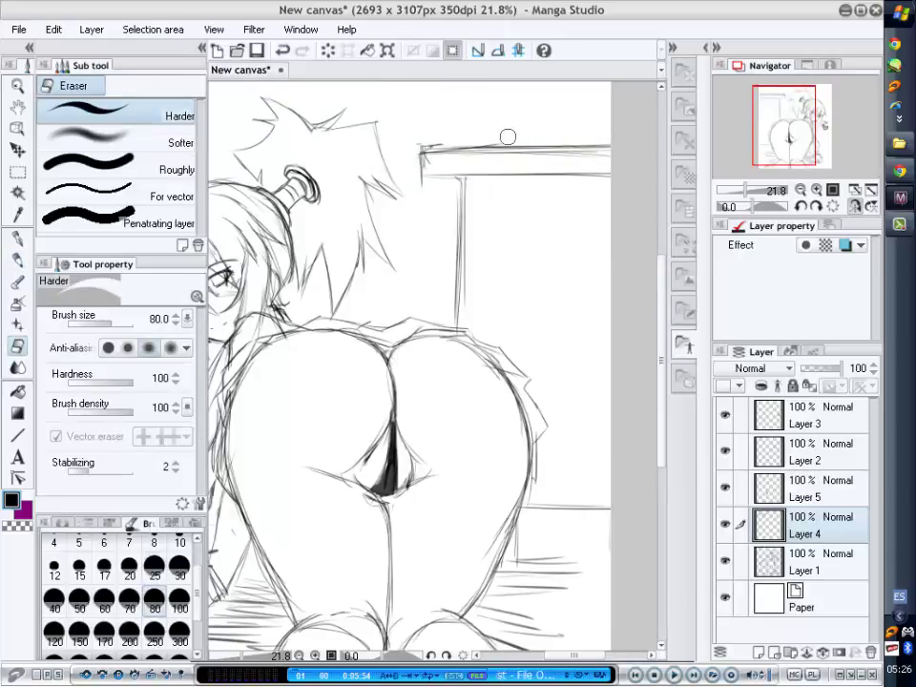
key(p)
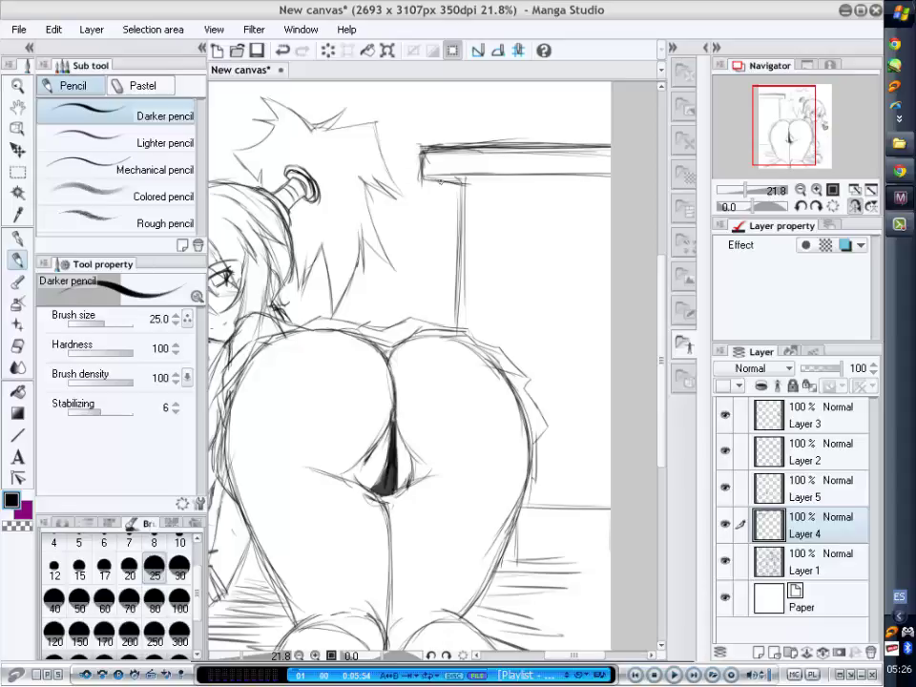
Draw a vertical wall line at left, undo it, and add a floor stroke near her hand.
scroll(429, 363, left, 3)
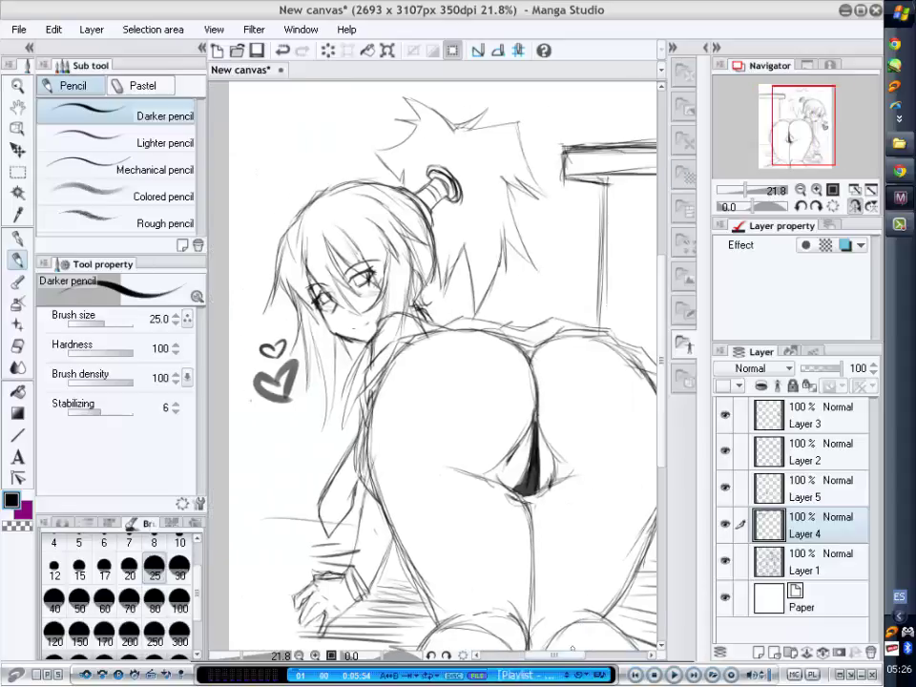
scroll(269, 212, up, 2)
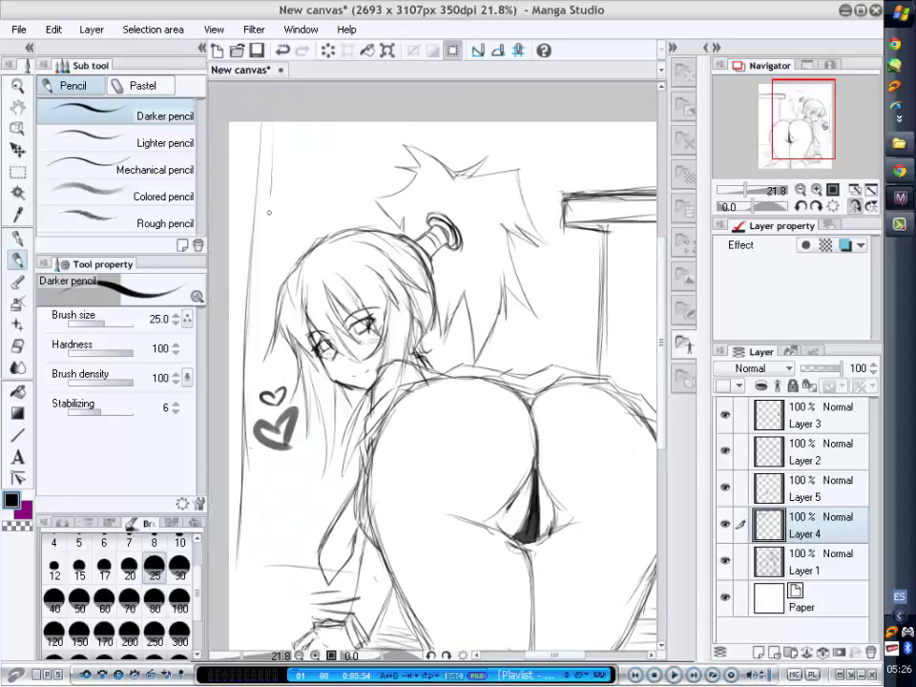
drag(250, 315, 240, 506)
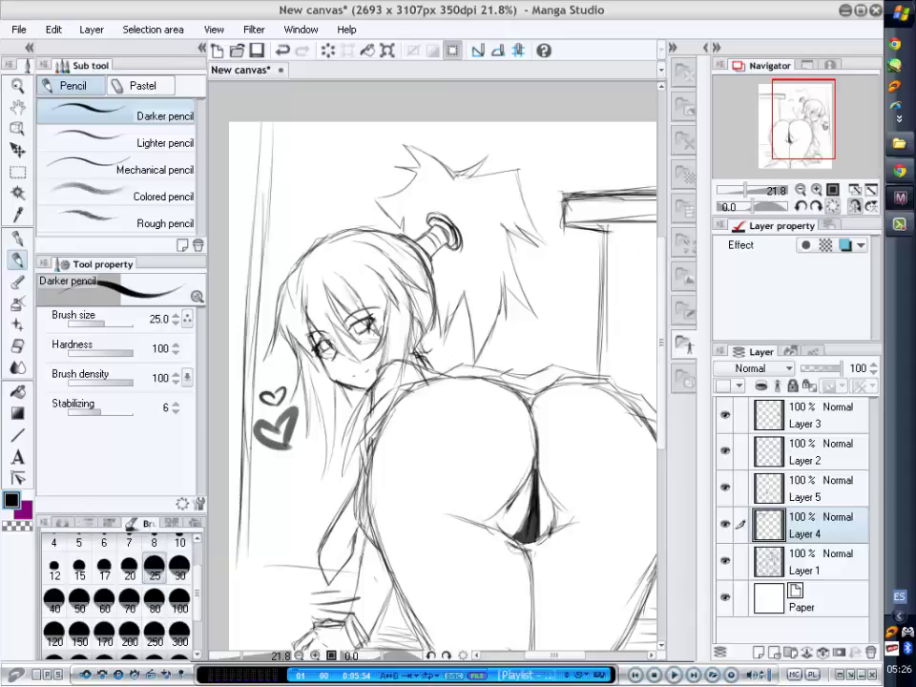
scroll(394, 256, down, 3)
scroll(271, 235, up, 1)
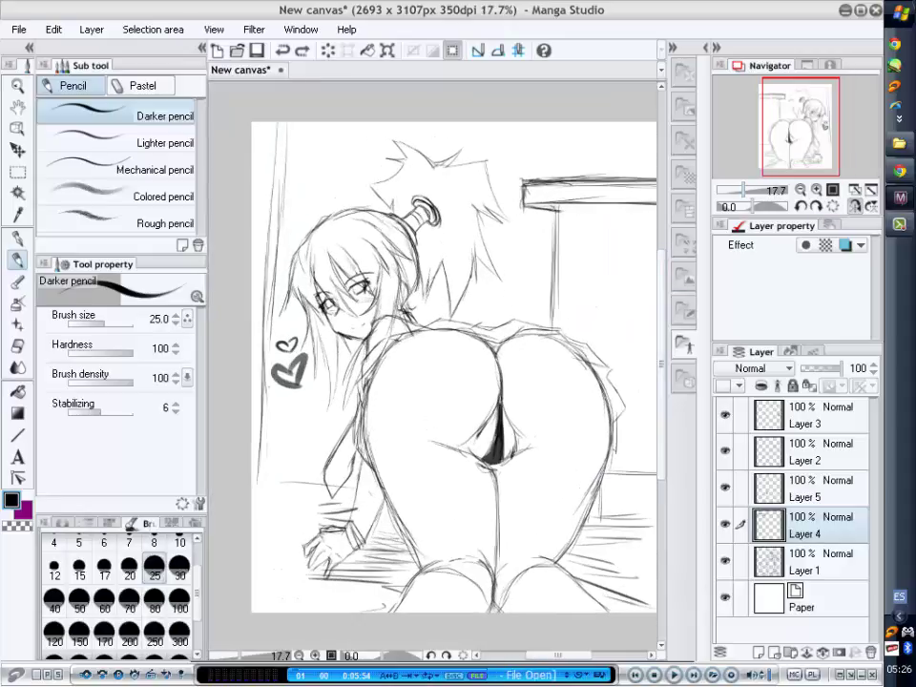
key(ctrl+z)
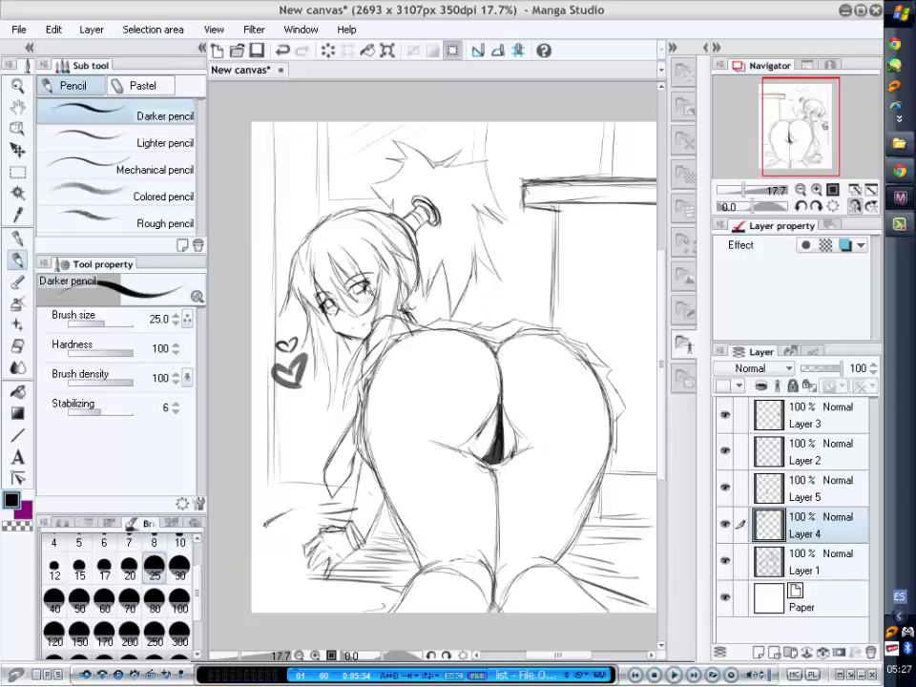
drag(270, 523, 304, 510)
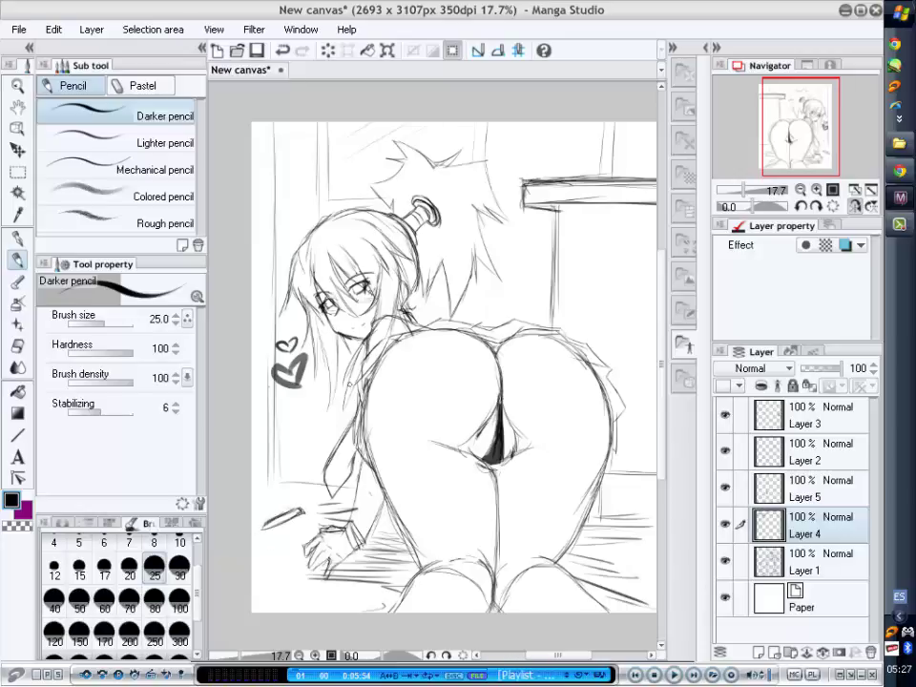
Mirror the view, add a new layer, and letter 'CASSY' with an 80-size pencil.
key(h)
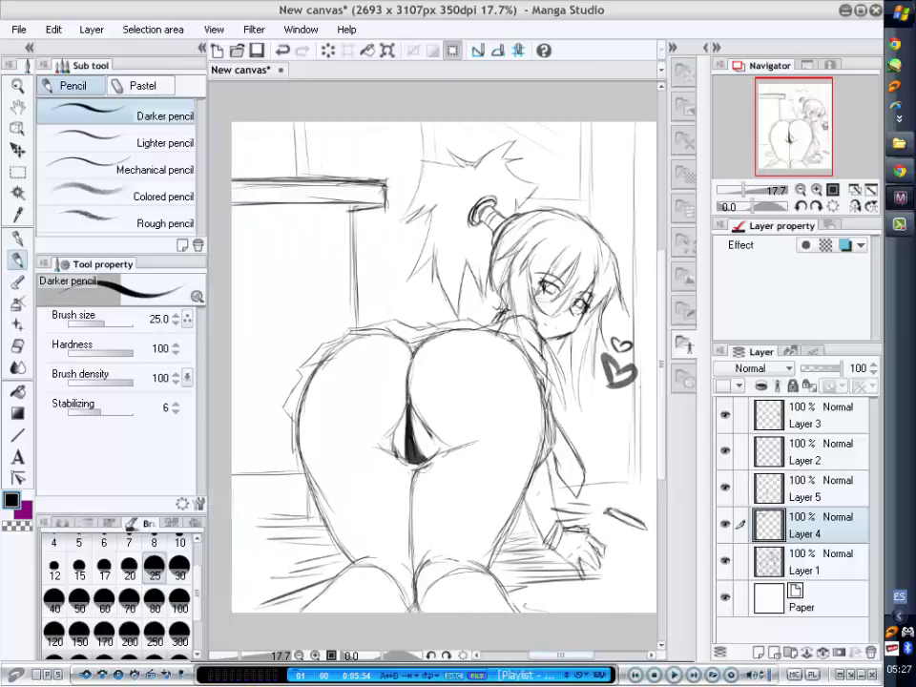
key(ctrl+shift+n)
key(bracketright)
key(bracketright)
key(bracketright)
mouse_move(239, 353)
mouse_down()
mouse_move(258, 334)
mouse_move(282, 338)
mouse_up()
mouse_move(292, 315)
mouse_down()
mouse_move(285, 334)
mouse_move(298, 323)
mouse_up()
drag(315, 291, 312, 310)
drag(324, 281, 323, 284)
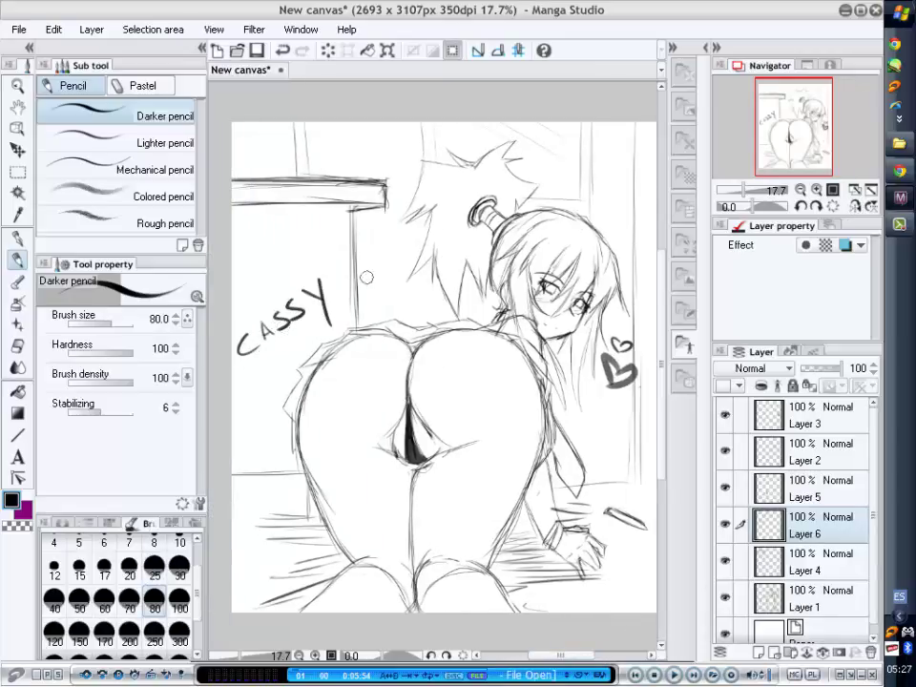
Write ':D', undo the stray loop, and draw a small heart between CASSY and :D.
click(368, 271)
click(369, 281)
drag(377, 268, 378, 283)
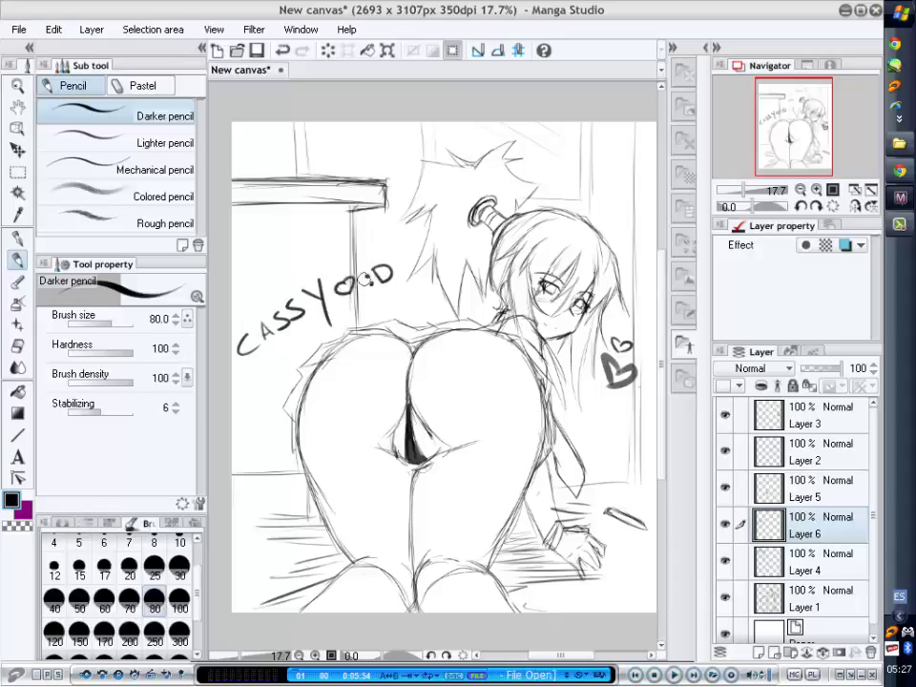
key(ctrl+z)
drag(343, 284, 335, 299)
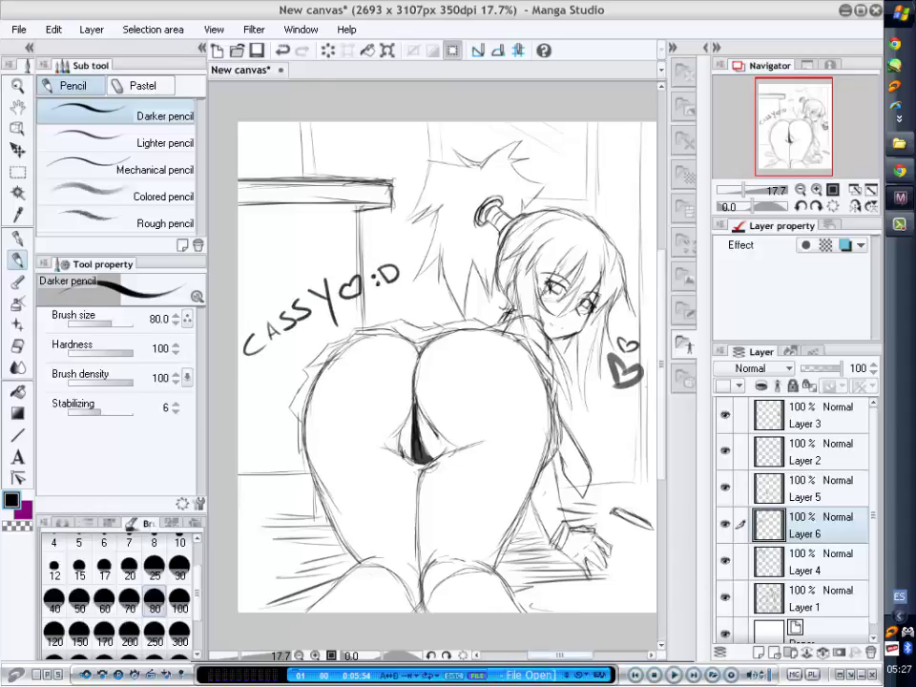